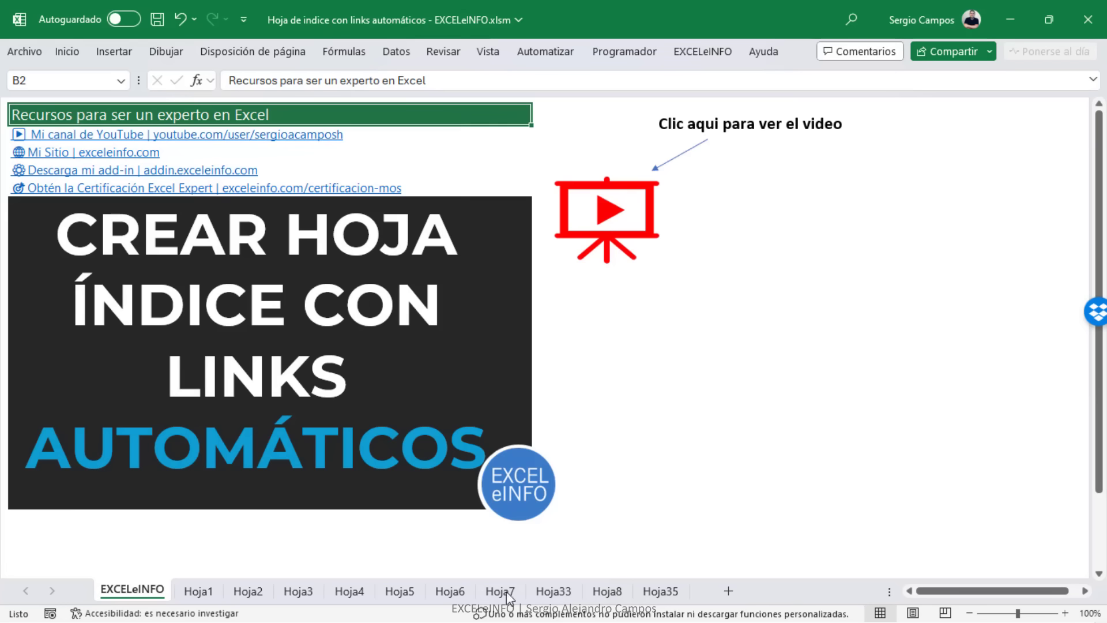
# Add a blank Hoja36 sheet at the front and browse EXCELeINFO, Hoja1 and Hoja2
pyautogui.click(728, 591)
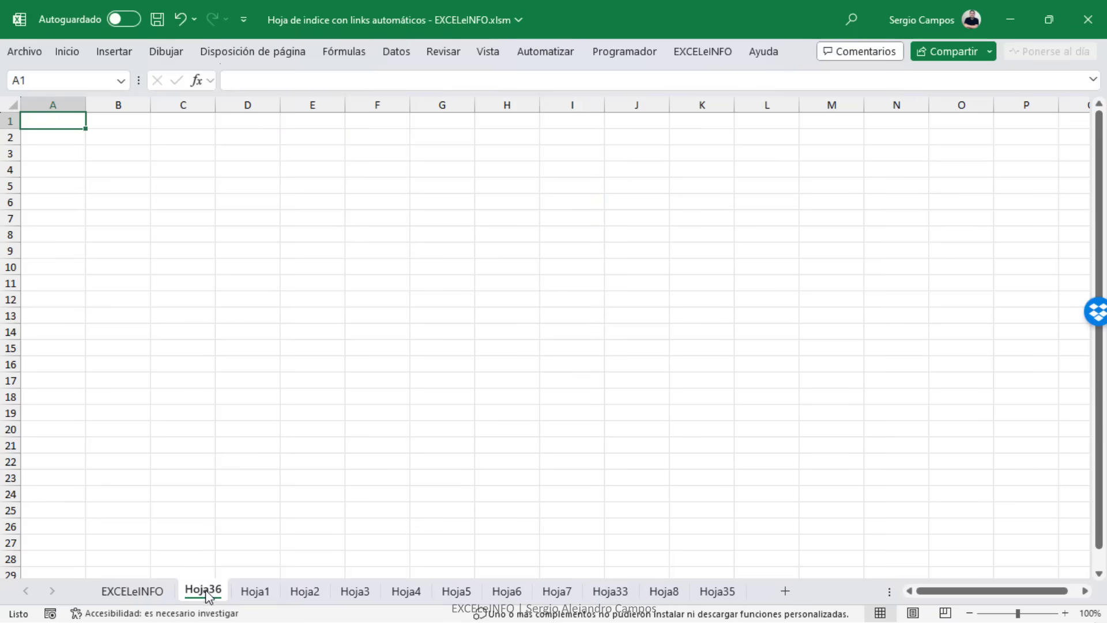
pyautogui.moveTo(209, 591); pyautogui.dragTo(118, 589)
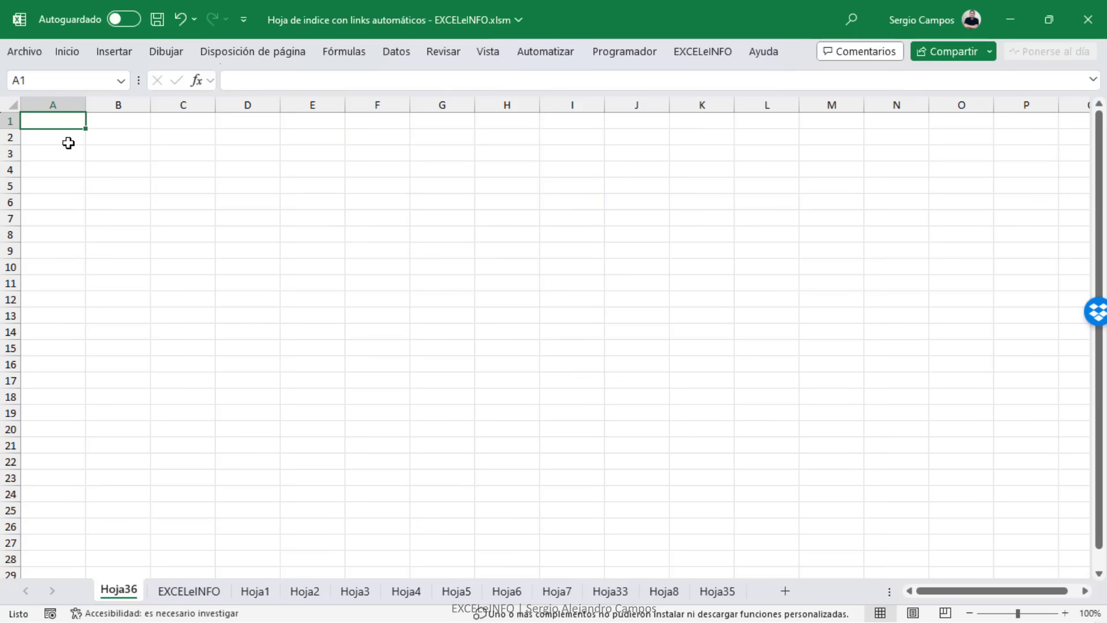
pyautogui.moveTo(67, 138); pyautogui.dragTo(64, 254)
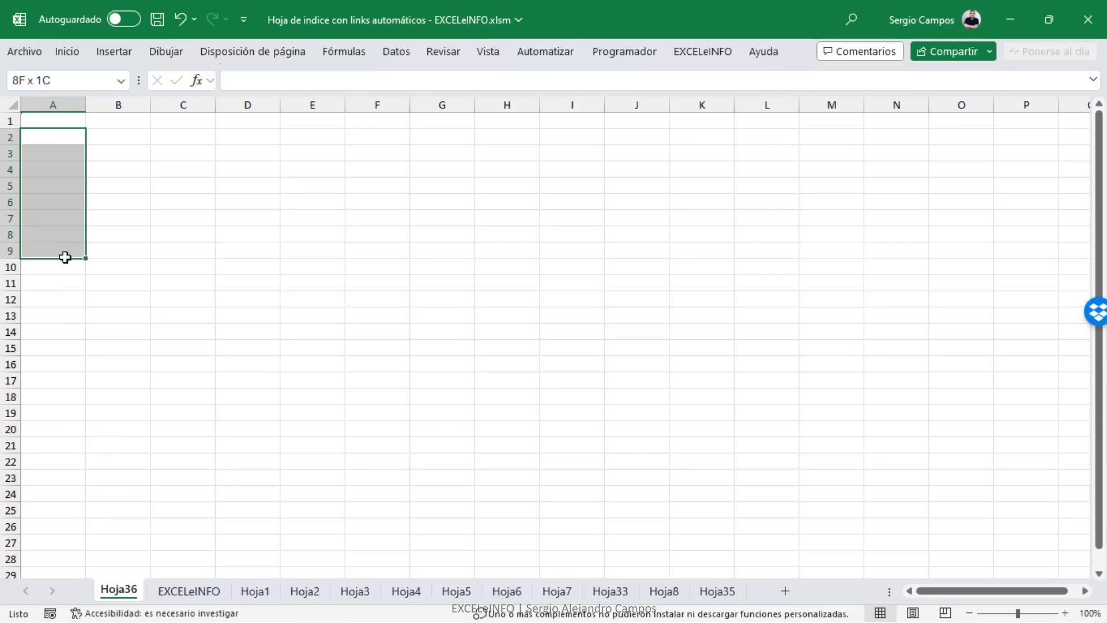
pyautogui.click(196, 592)
pyautogui.click(256, 594)
pyautogui.click(321, 595)
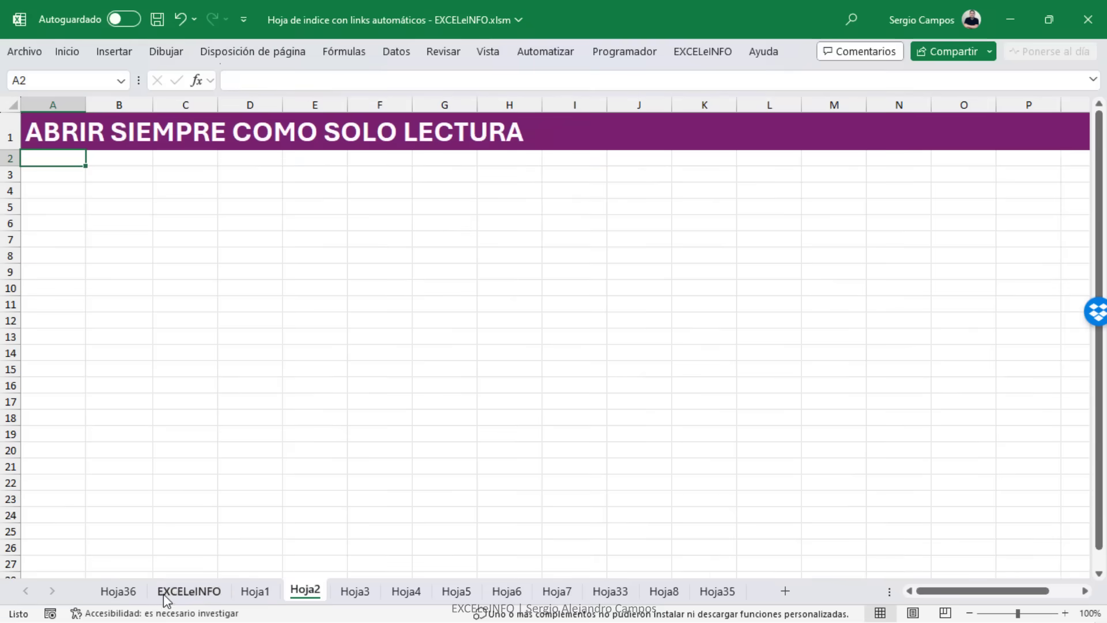
pyautogui.click(121, 593)
pyautogui.click(46, 139)
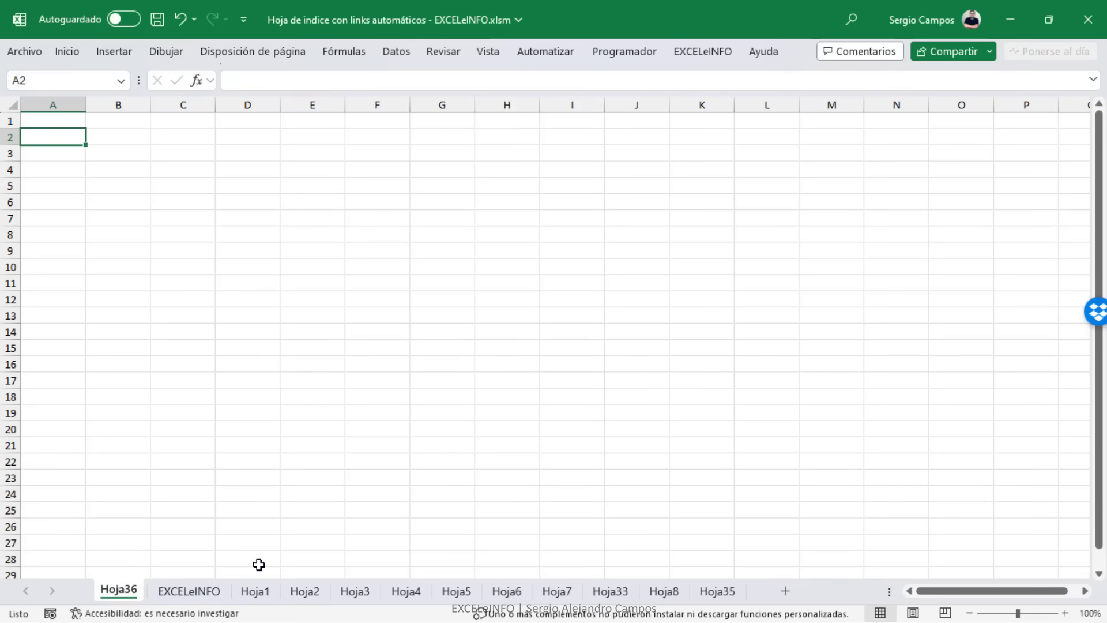
pyautogui.click(257, 593)
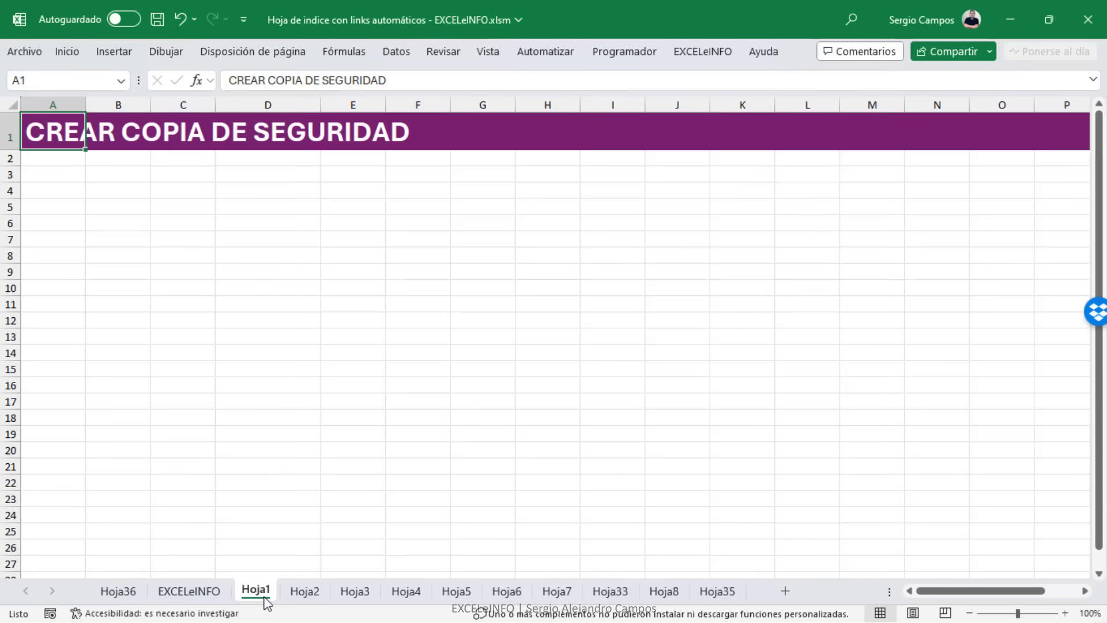
pyautogui.click(118, 591)
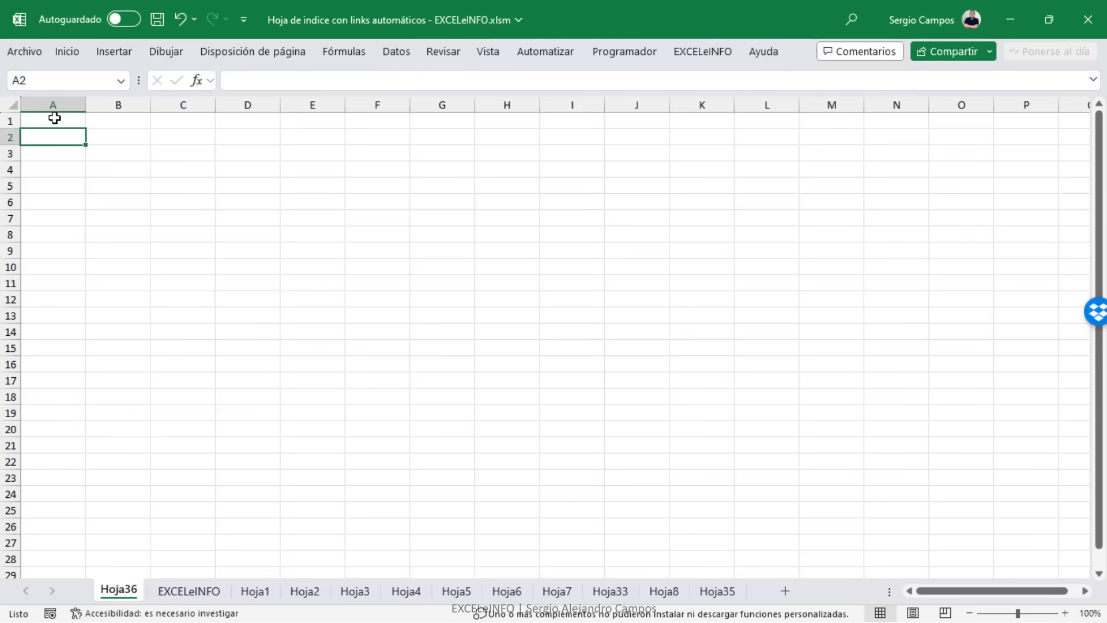
pyautogui.moveTo(54, 119); pyautogui.dragTo(60, 251)
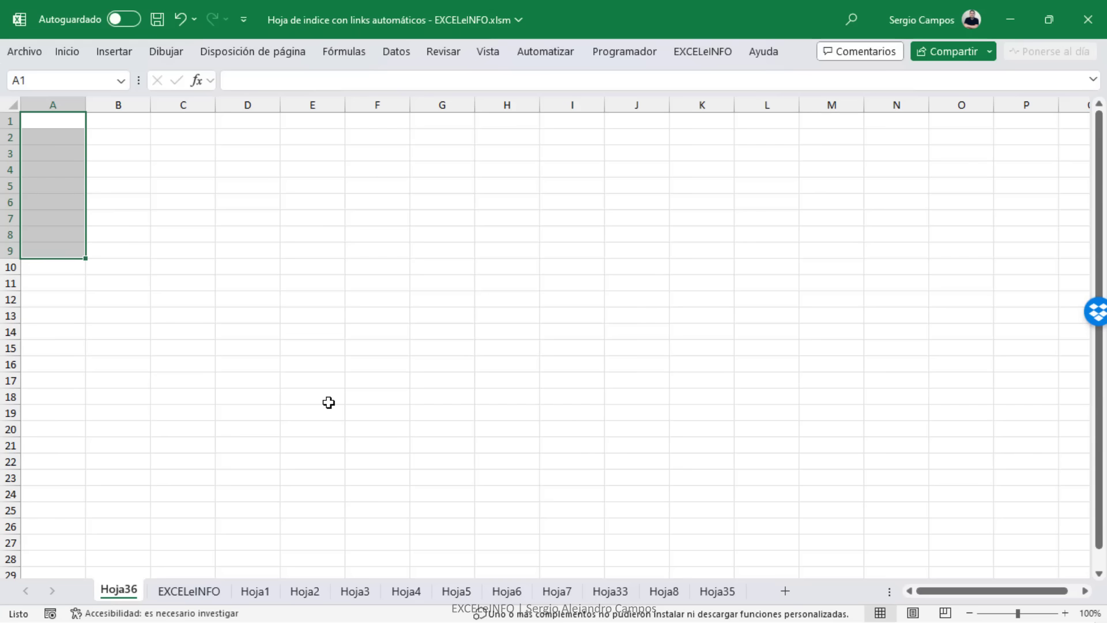
# Add another blank sheet, Hoja37, and place it between Hoja7 and Hoja33
pyautogui.click(721, 594)
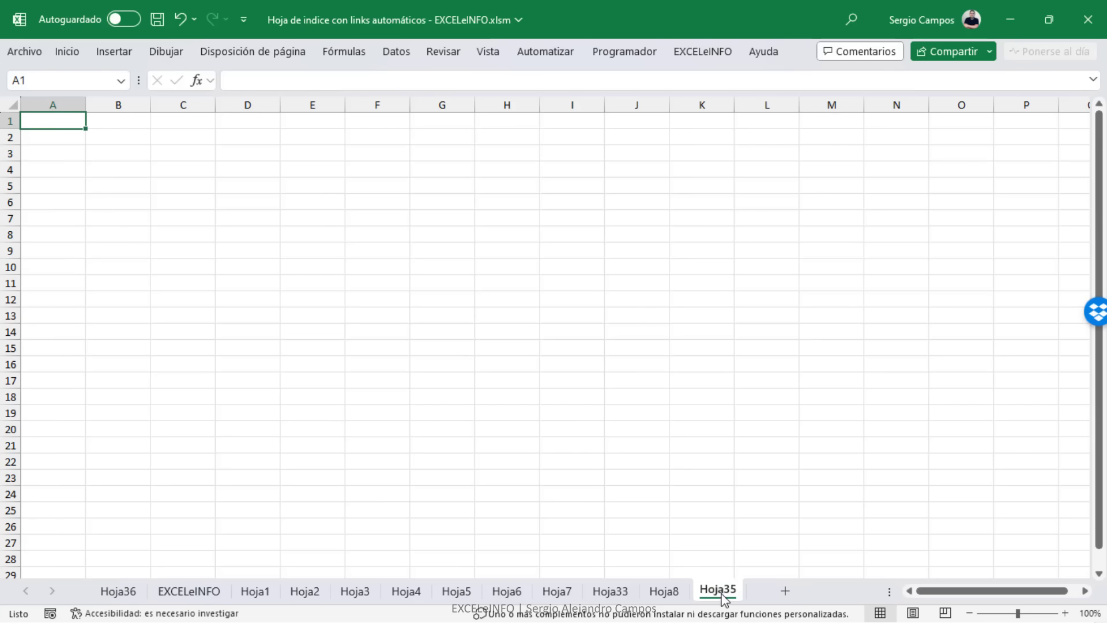
pyautogui.click(785, 591)
pyautogui.moveTo(783, 594); pyautogui.dragTo(586, 585)
# Delete the temporary Hoja36 sheet, confirming the deletion
pyautogui.click(121, 591)
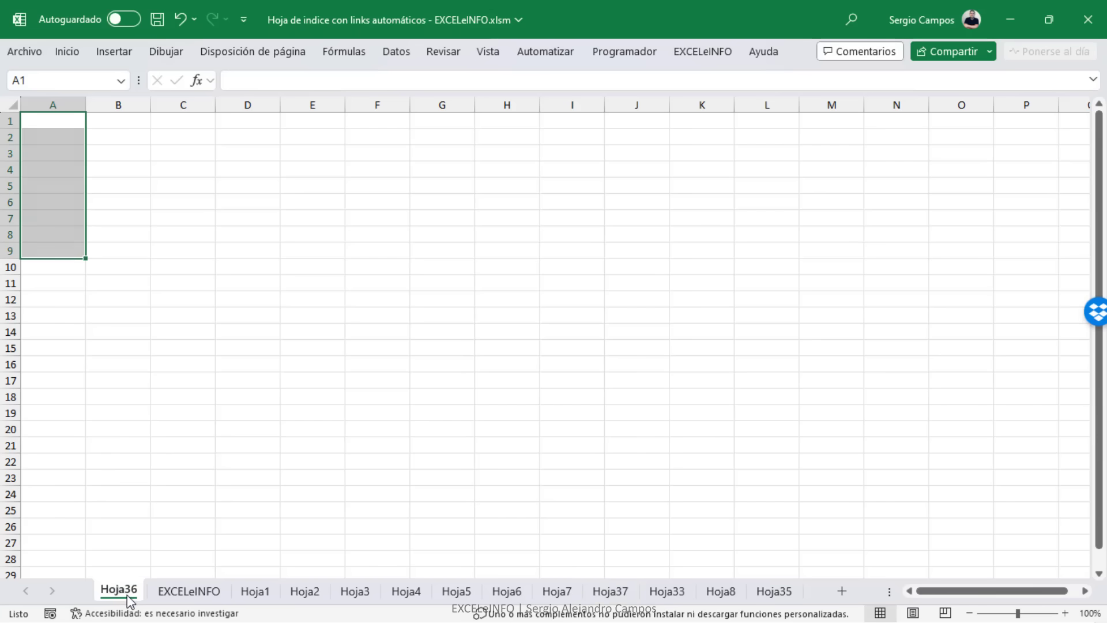
pyautogui.click(70, 117)
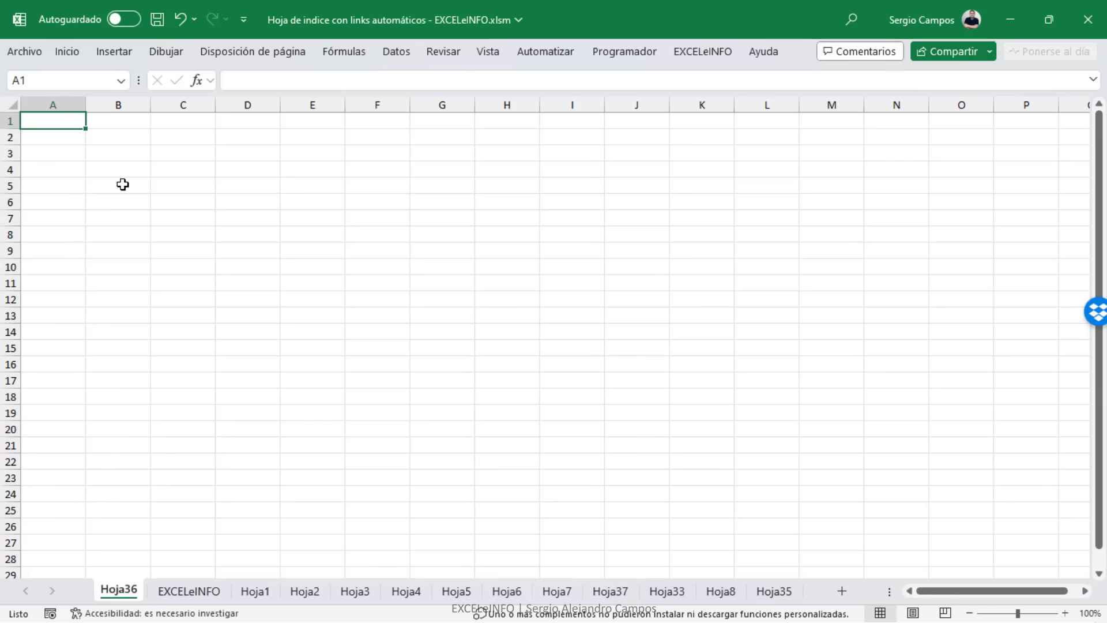
pyautogui.click(211, 592)
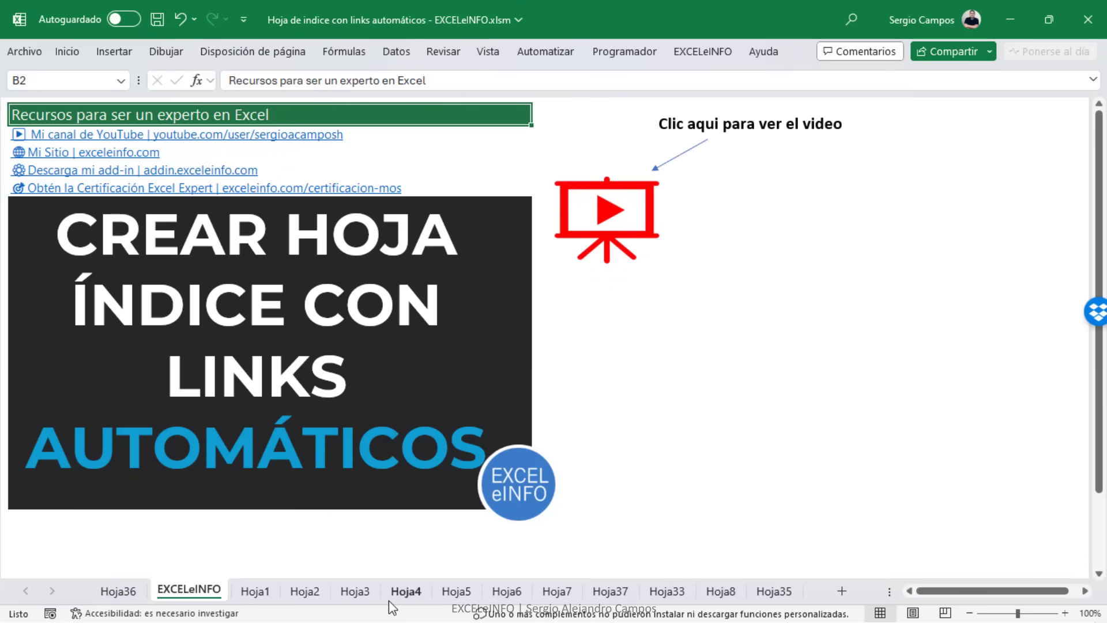
pyautogui.rightClick(138, 589)
pyautogui.click(220, 368)
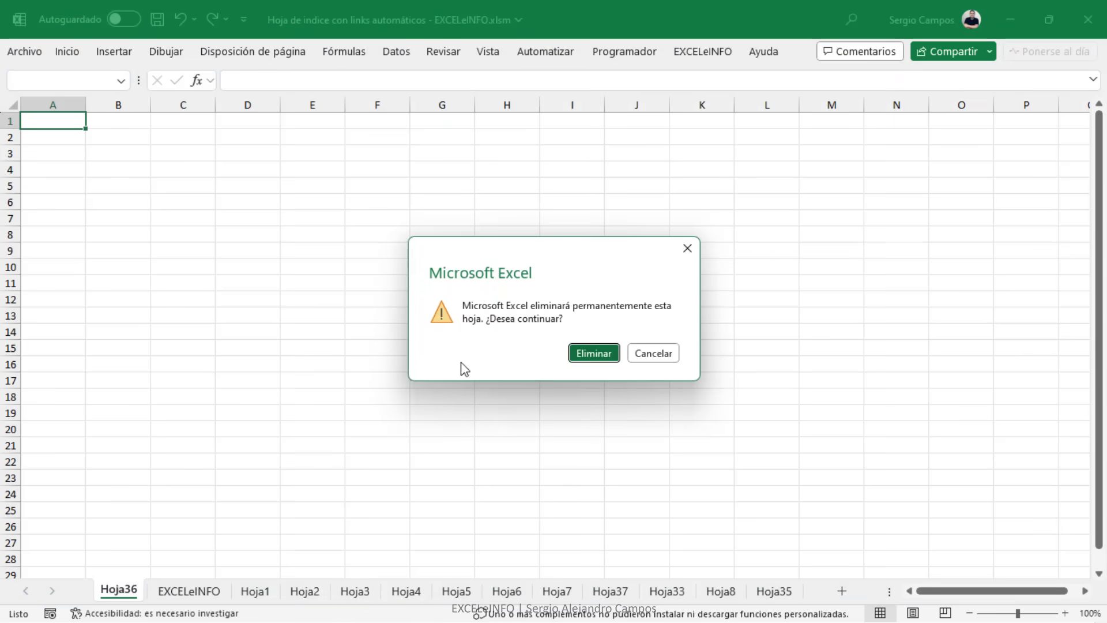
pyautogui.click(603, 358)
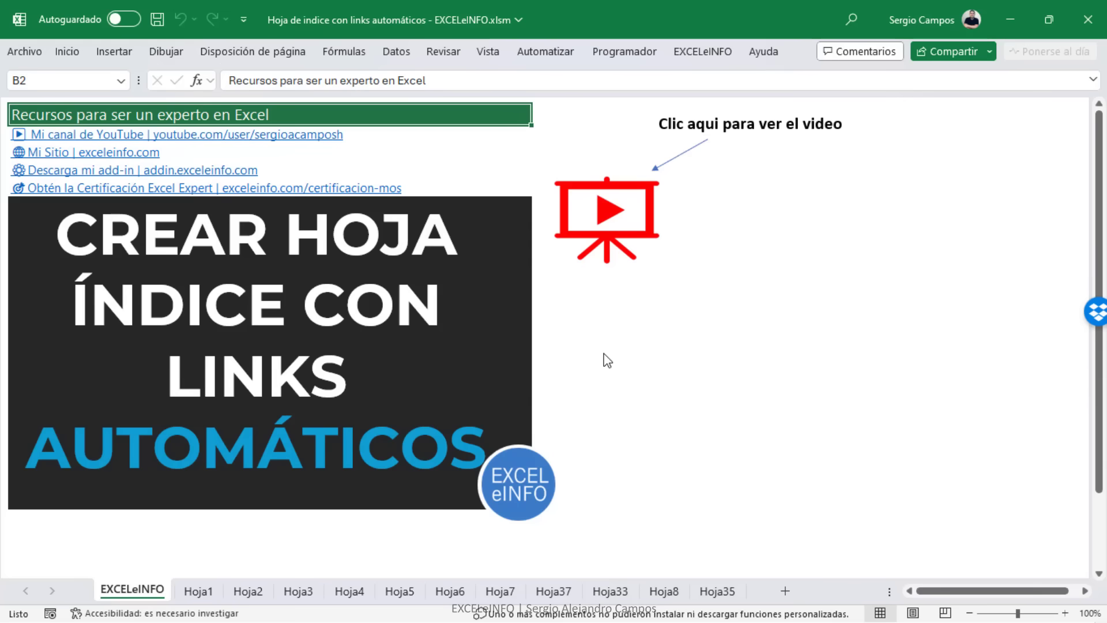
pyautogui.click(615, 51)
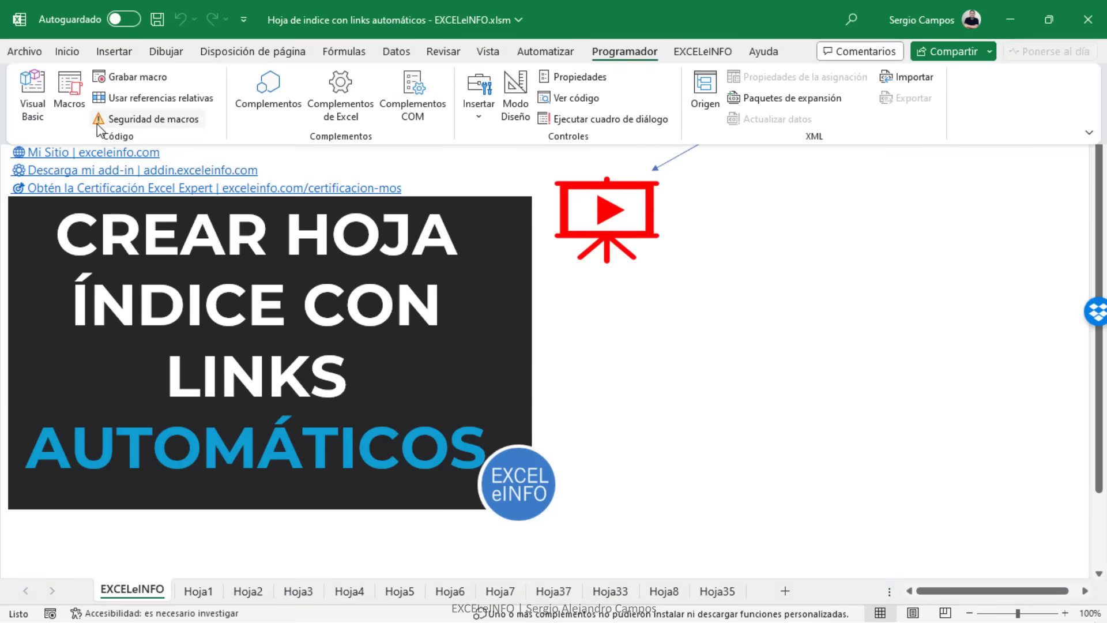
# Open the Visual Basic editor and open Módulo2 of the EXCELeINFO.xlsm project
pyautogui.click(43, 113)
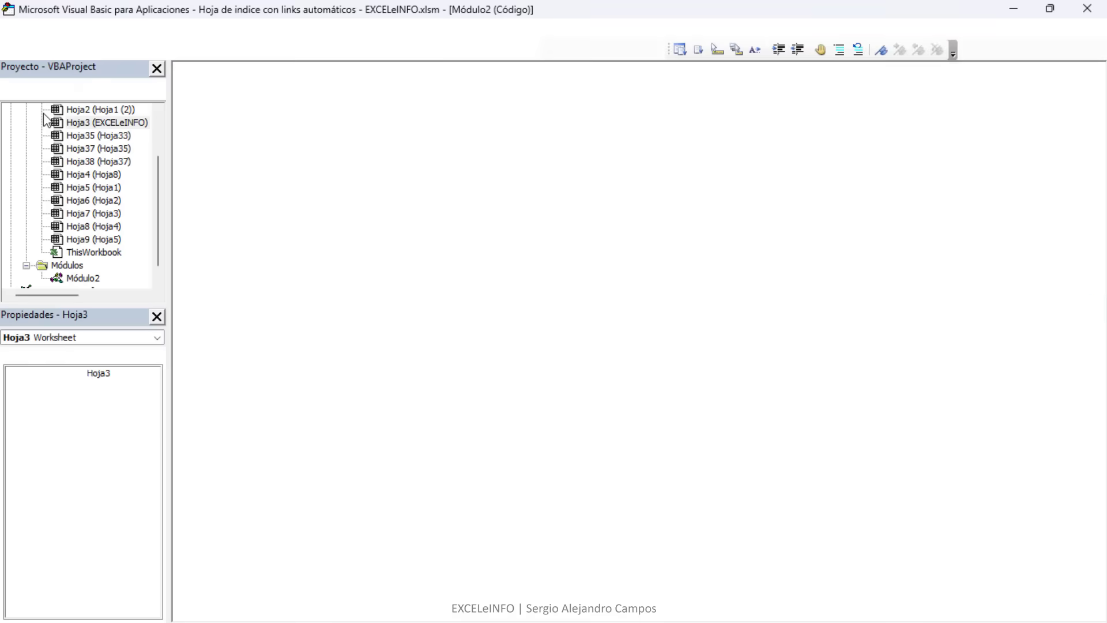
pyautogui.click(139, 128)
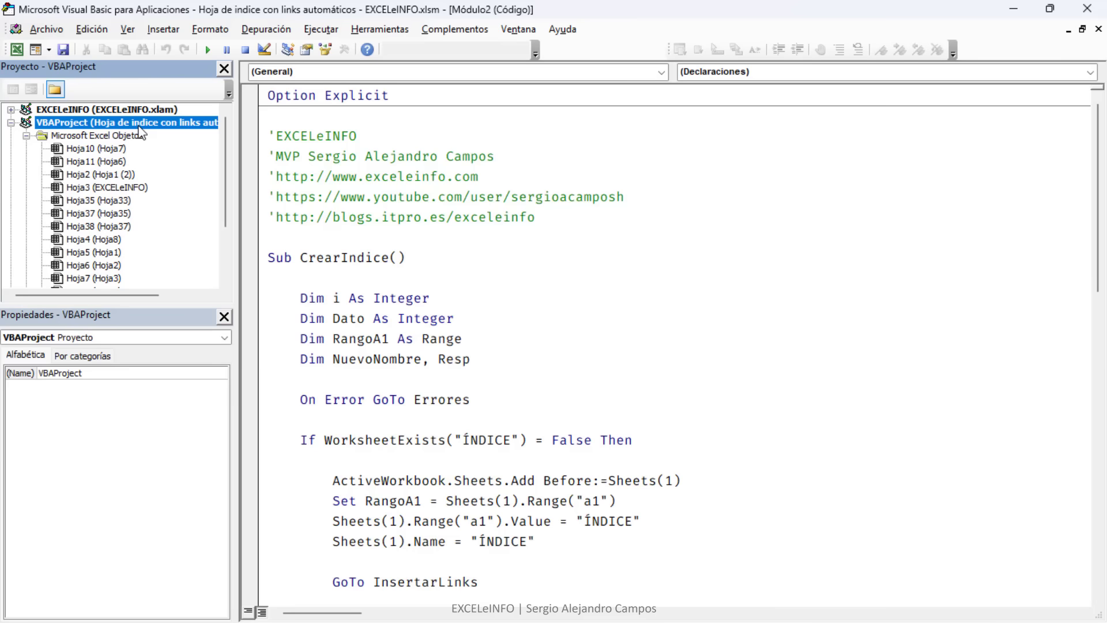
pyautogui.scroll(-2, 139, 133)
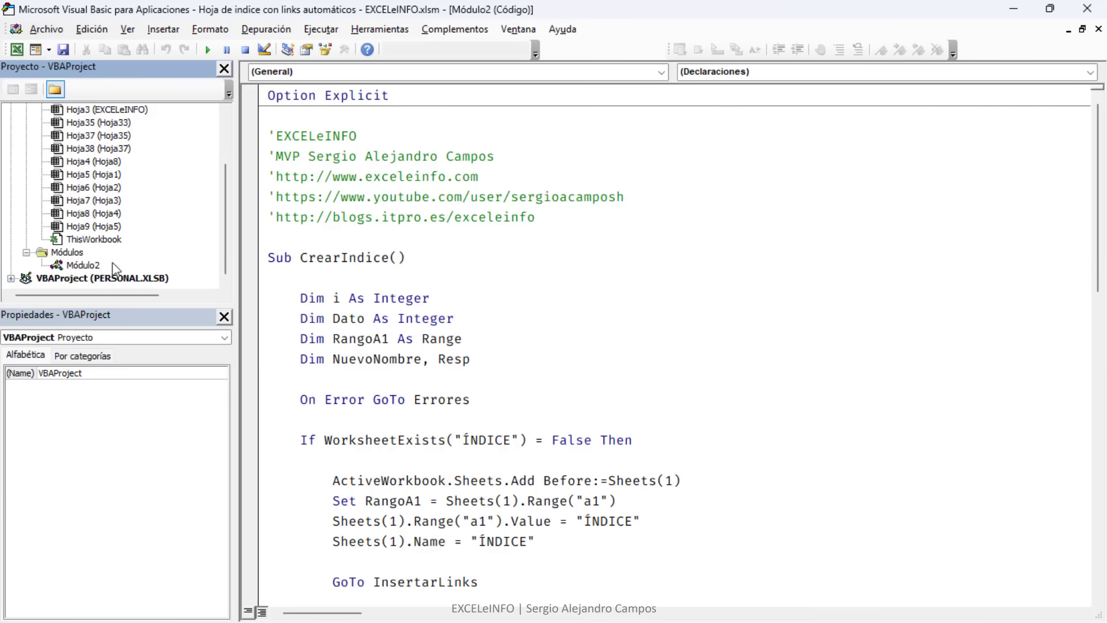
pyautogui.doubleClick(87, 265)
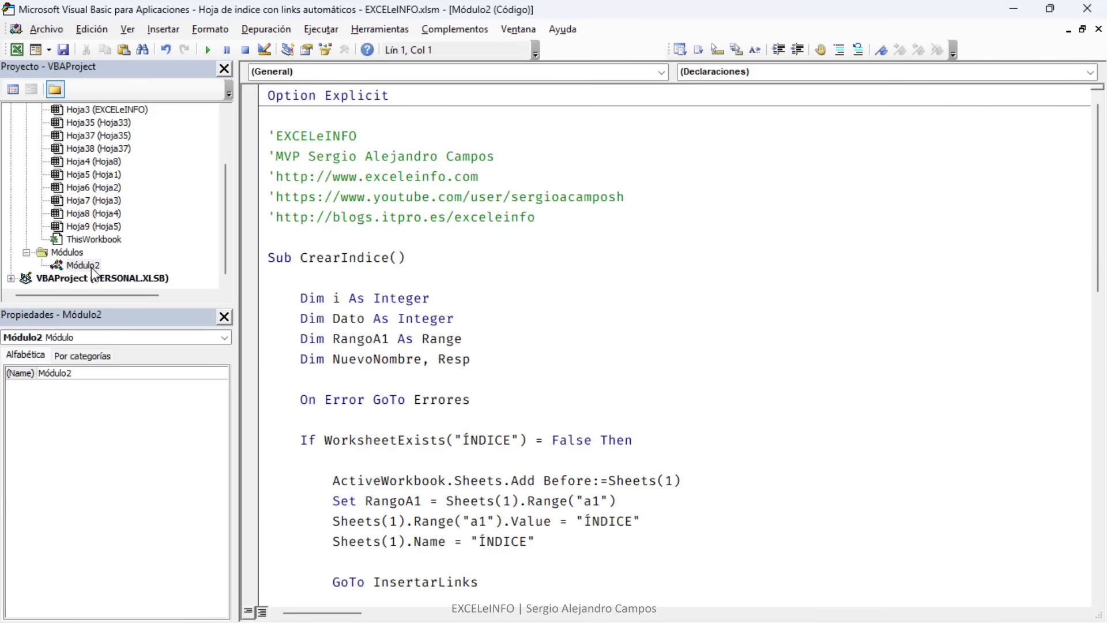
# Review the CrearIndice macro code, scrolling down to the WorksheetExists function and back
pyautogui.click(279, 113)
pyautogui.moveTo(299, 263); pyautogui.dragTo(390, 258)
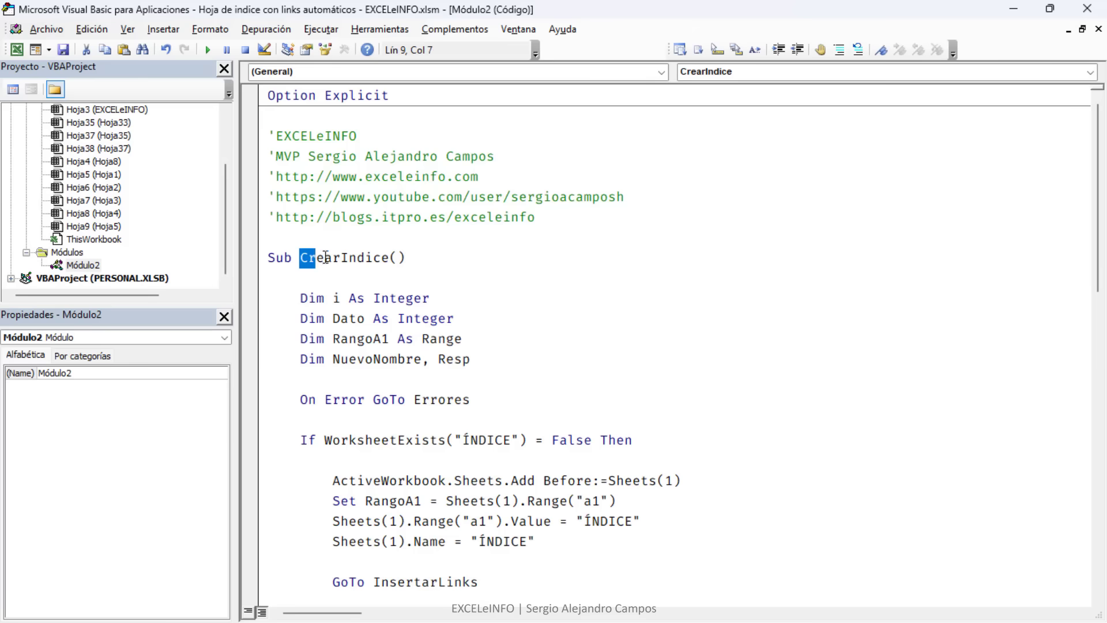
pyautogui.scroll(-2, 390, 257)
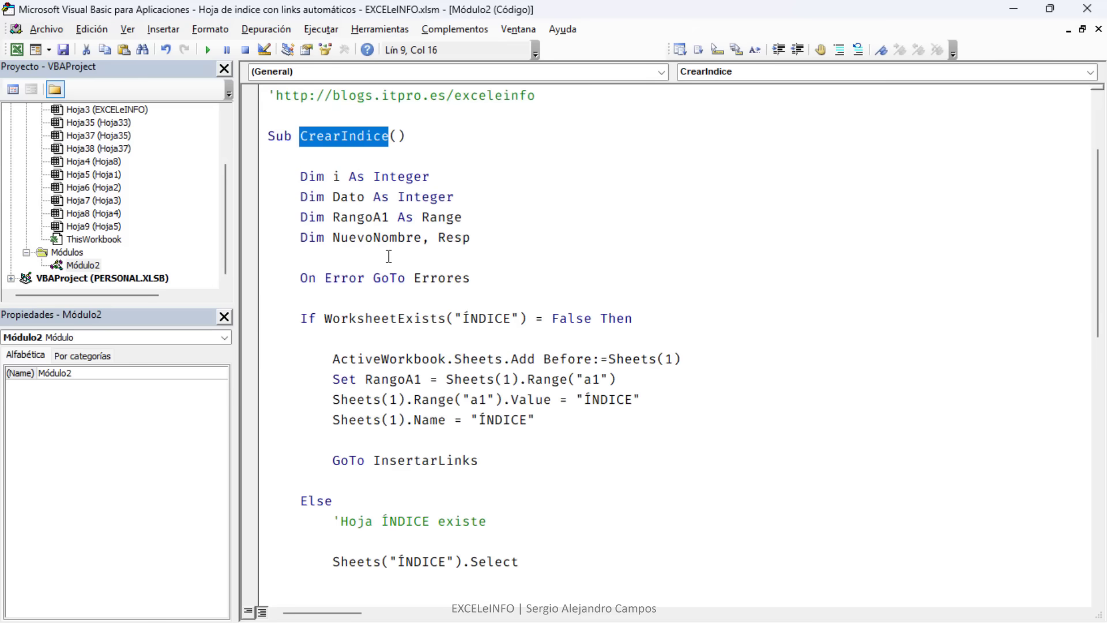
pyautogui.scroll(-2, 388, 255)
pyautogui.scroll(-2, 367, 255)
pyautogui.scroll(-6, 361, 239)
pyautogui.scroll(-1, 359, 238)
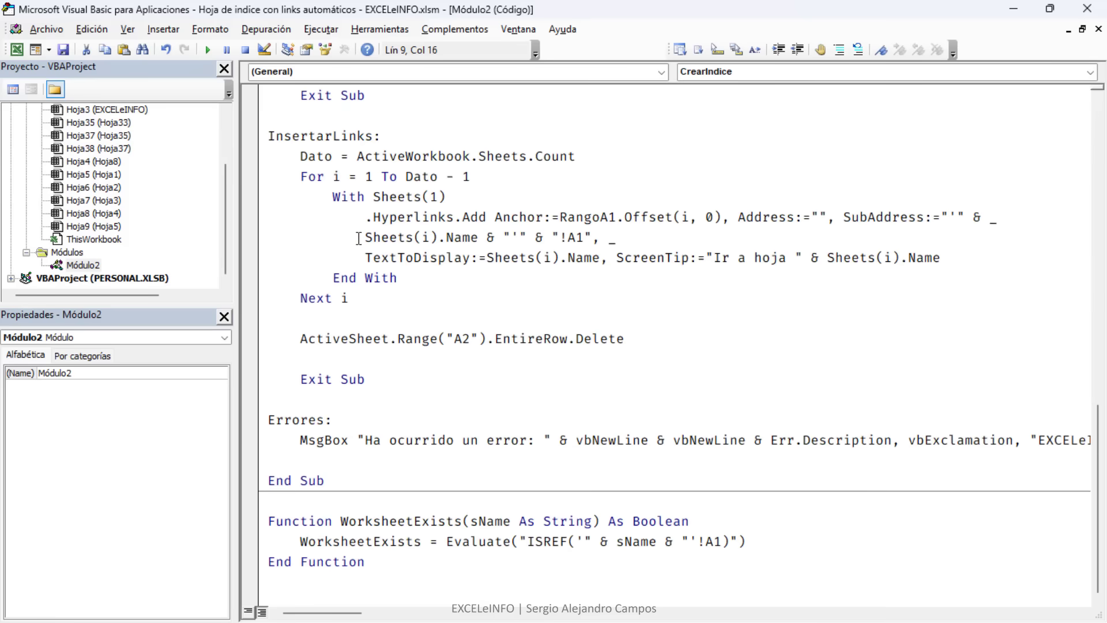
pyautogui.scroll(1, 359, 239)
pyautogui.scroll(12, 359, 238)
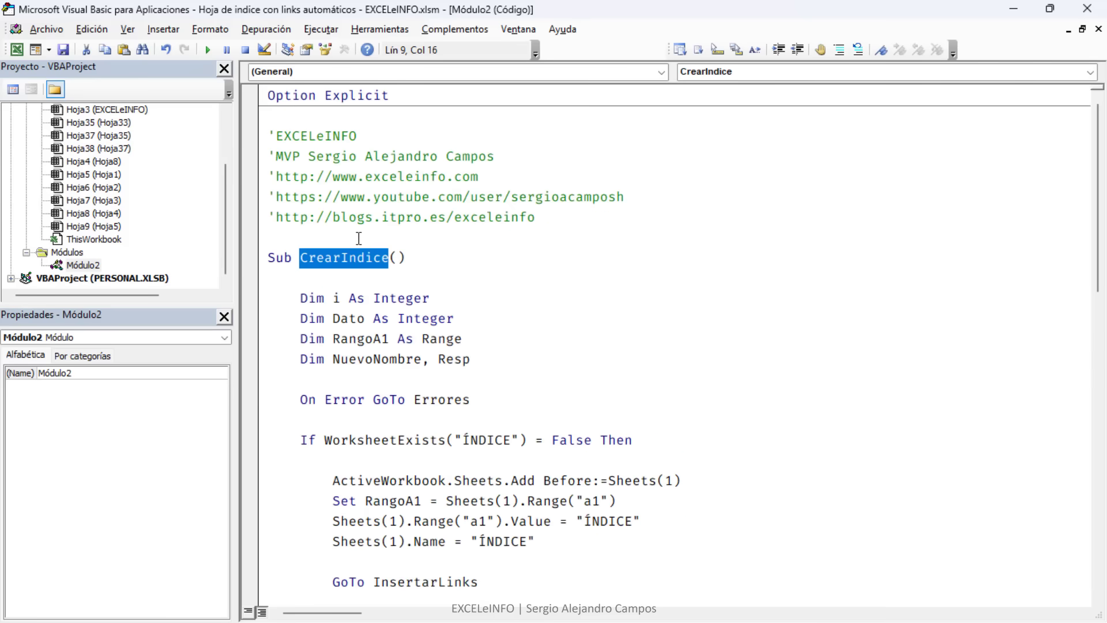
pyautogui.click(359, 238)
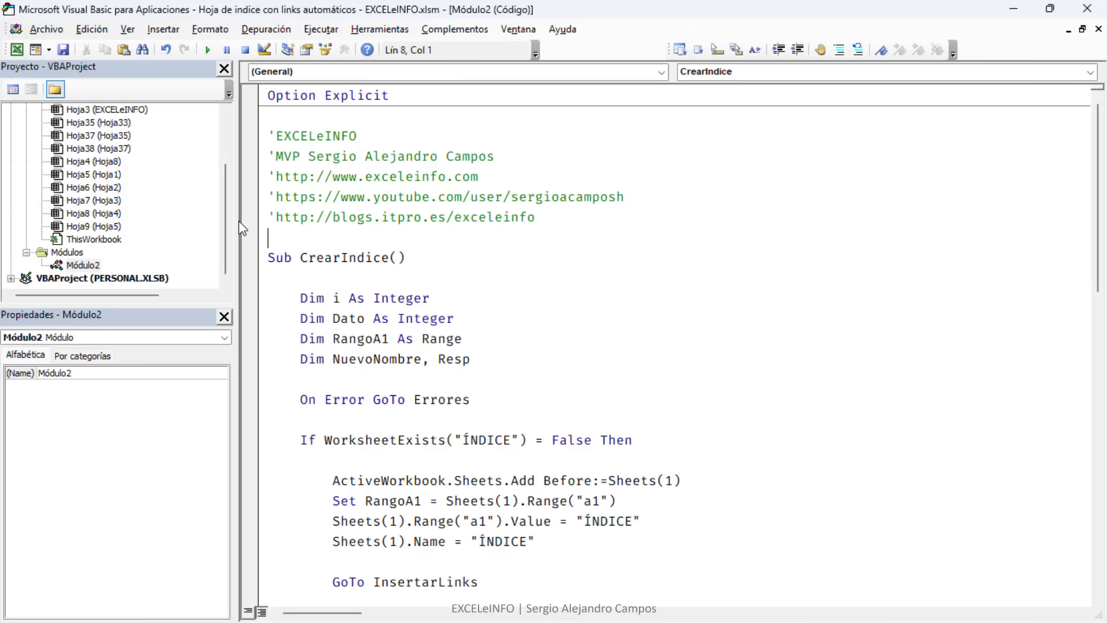
# Collapse the side panes, restore the editor beside the workbook, and start CrearIndice with F8
pyautogui.moveTo(238, 220); pyautogui.dragTo(2, 235)
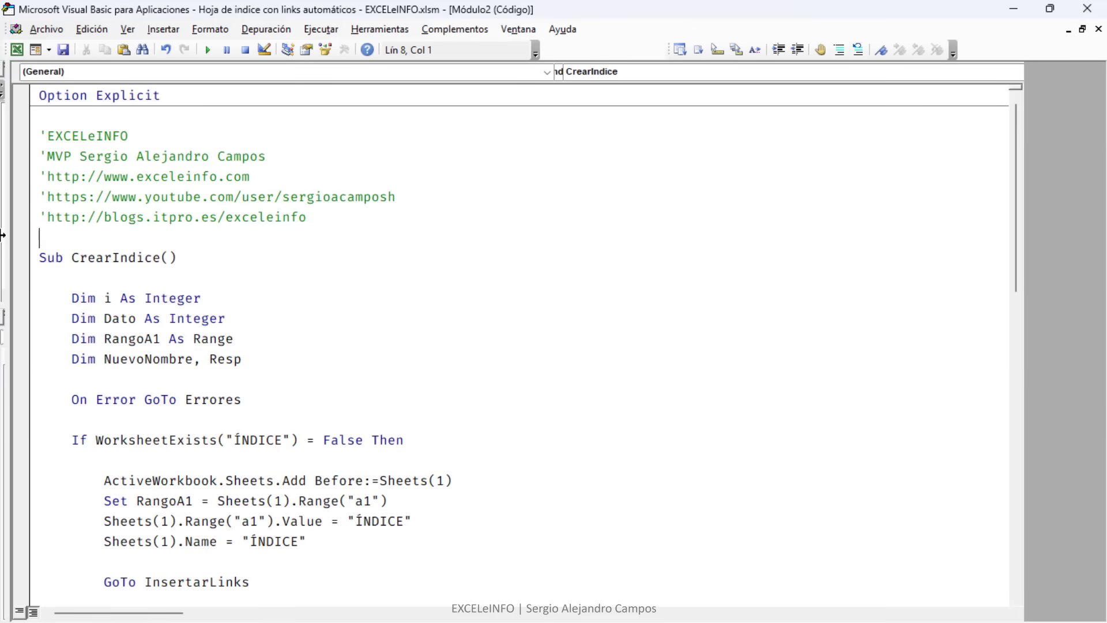
pyautogui.doubleClick(684, 12)
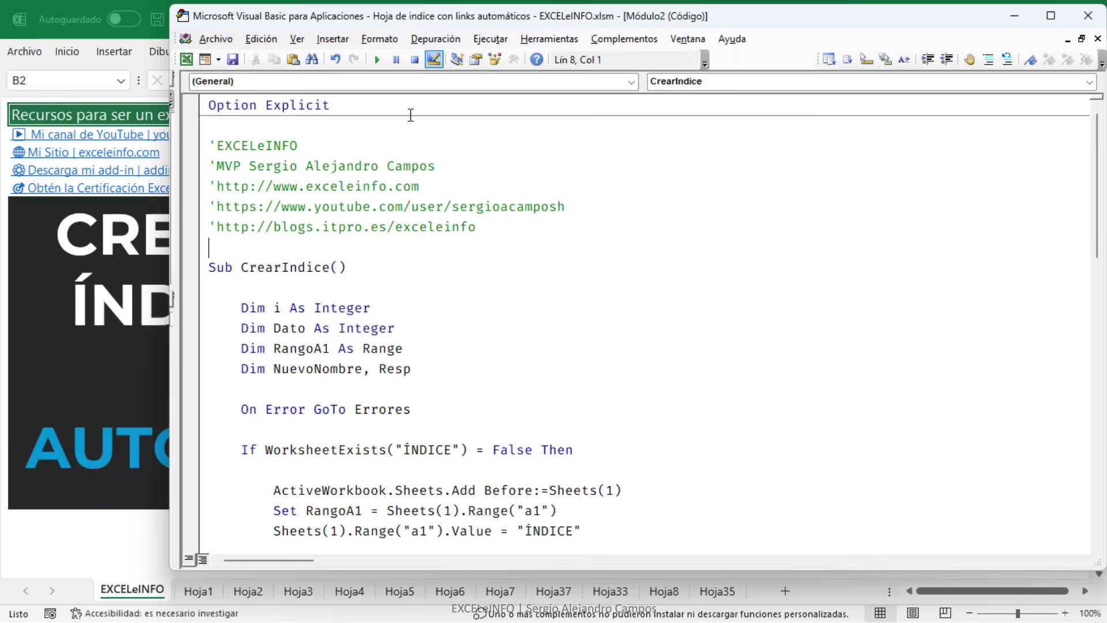
pyautogui.click(333, 288)
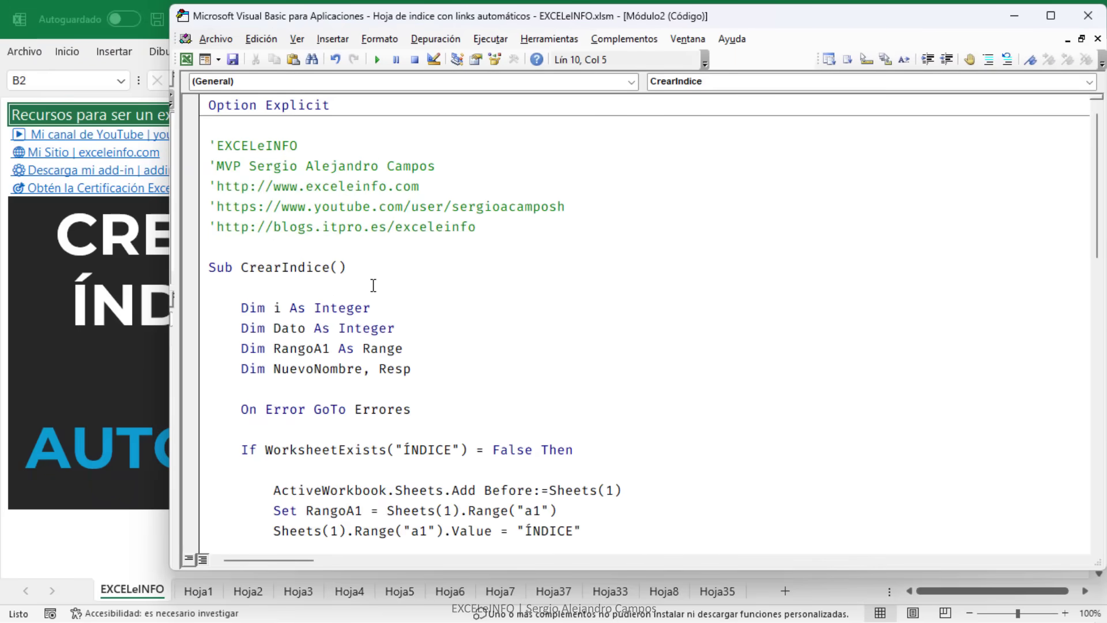
pyautogui.scroll(-2, 373, 285)
pyautogui.scroll(-1, 369, 174)
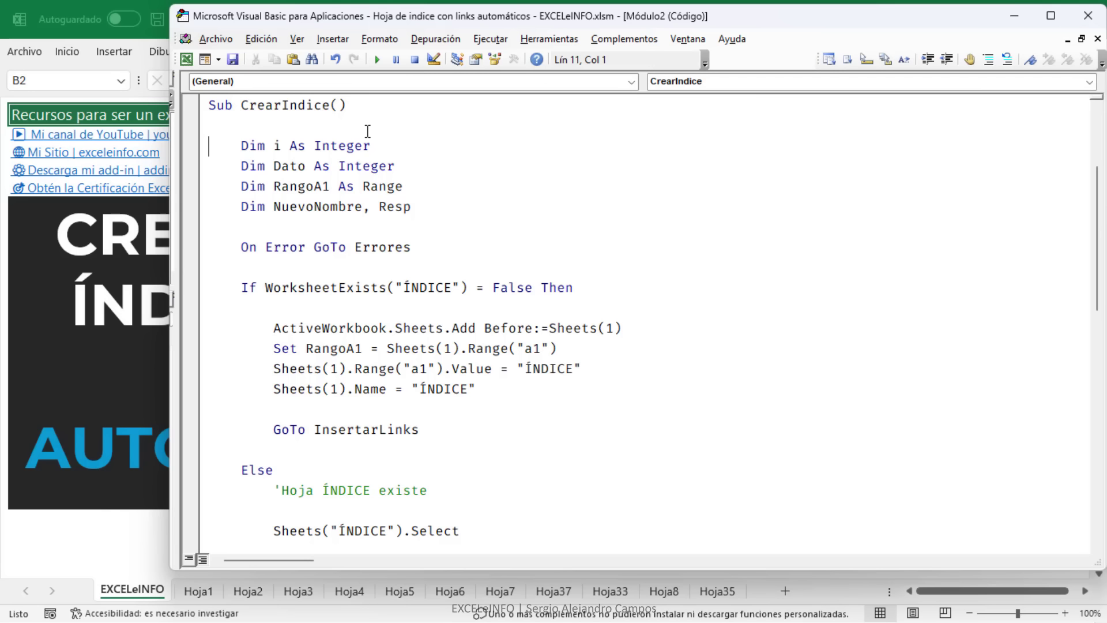
pyautogui.press('F8')
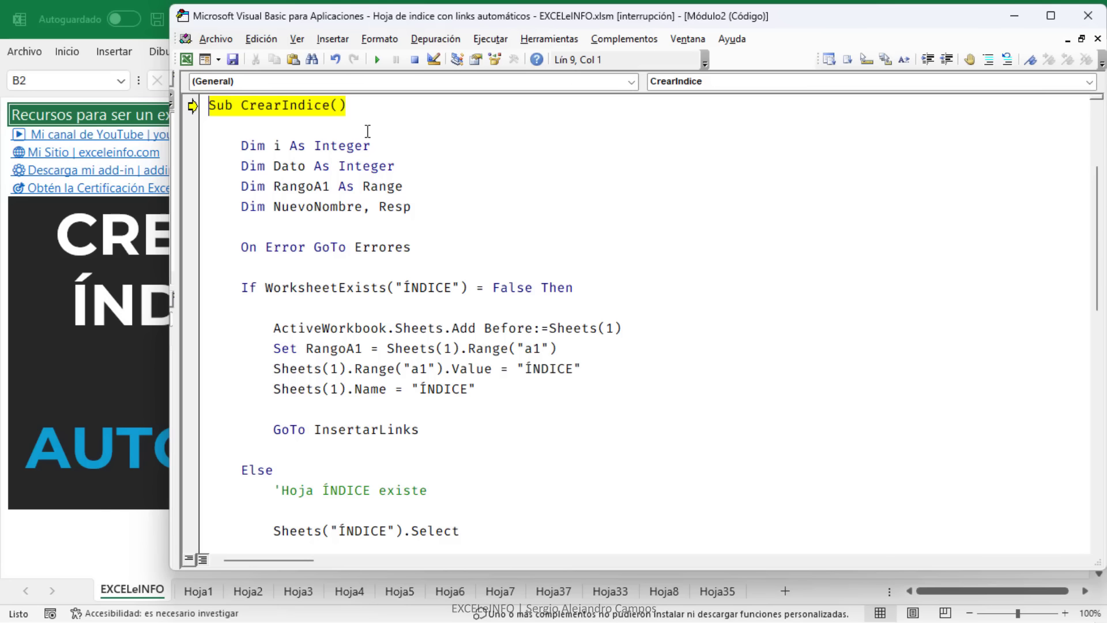
# Step past the Sub line and review the Errores handler's MsgBox showing Err.Description
pyautogui.press('F8')
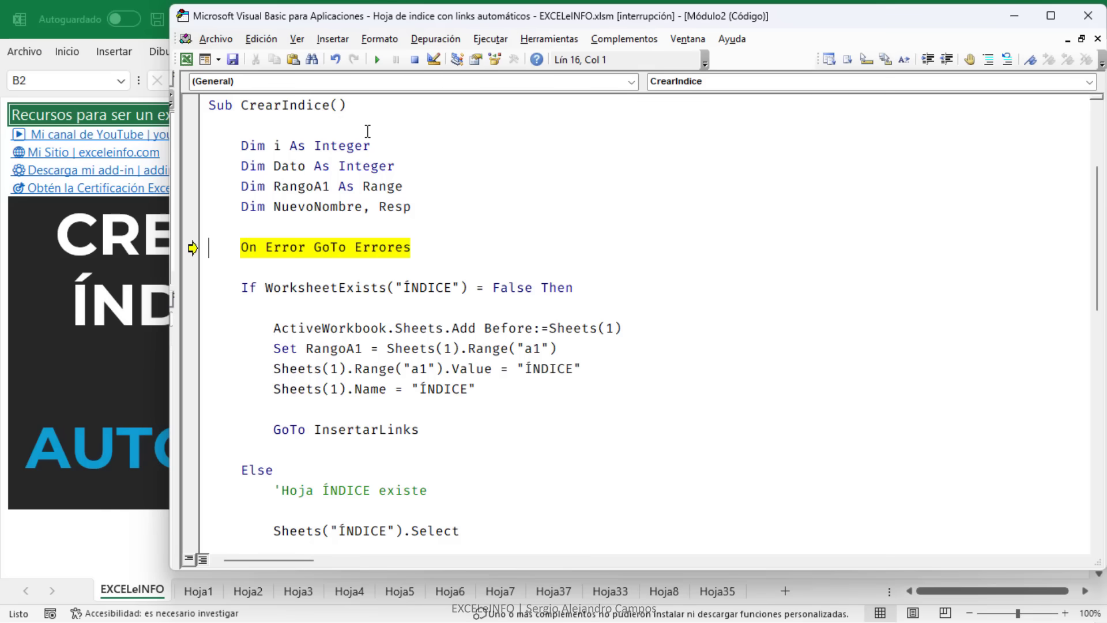
pyautogui.scroll(-2, 367, 131)
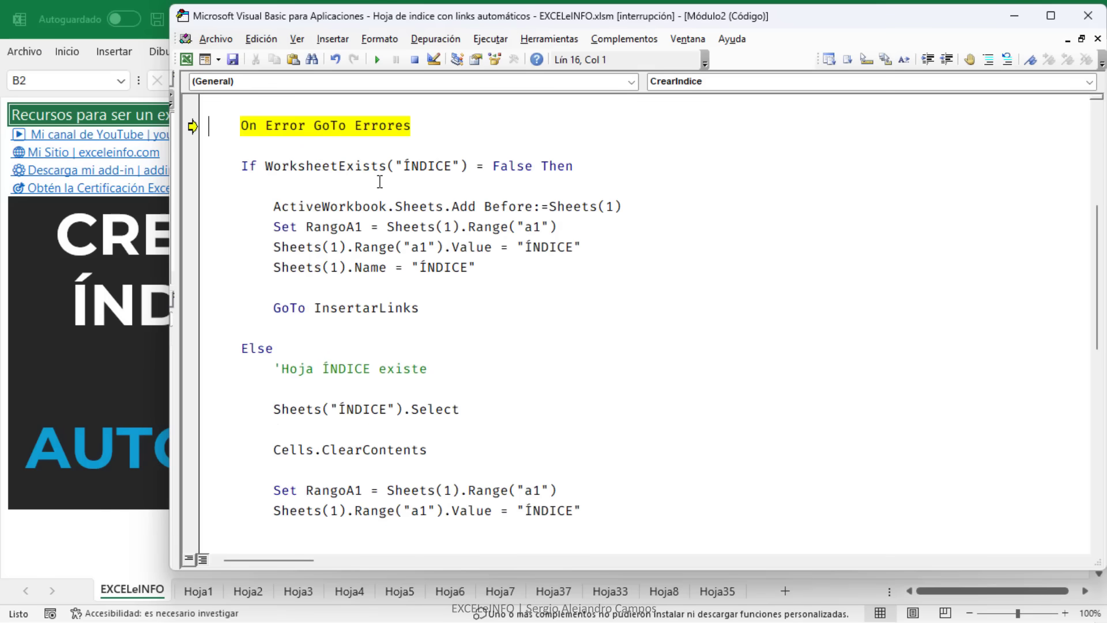
pyautogui.scroll(-4, 372, 173)
pyautogui.scroll(-4, 376, 231)
pyautogui.scroll(-2, 376, 179)
pyautogui.scroll(-2, 376, 181)
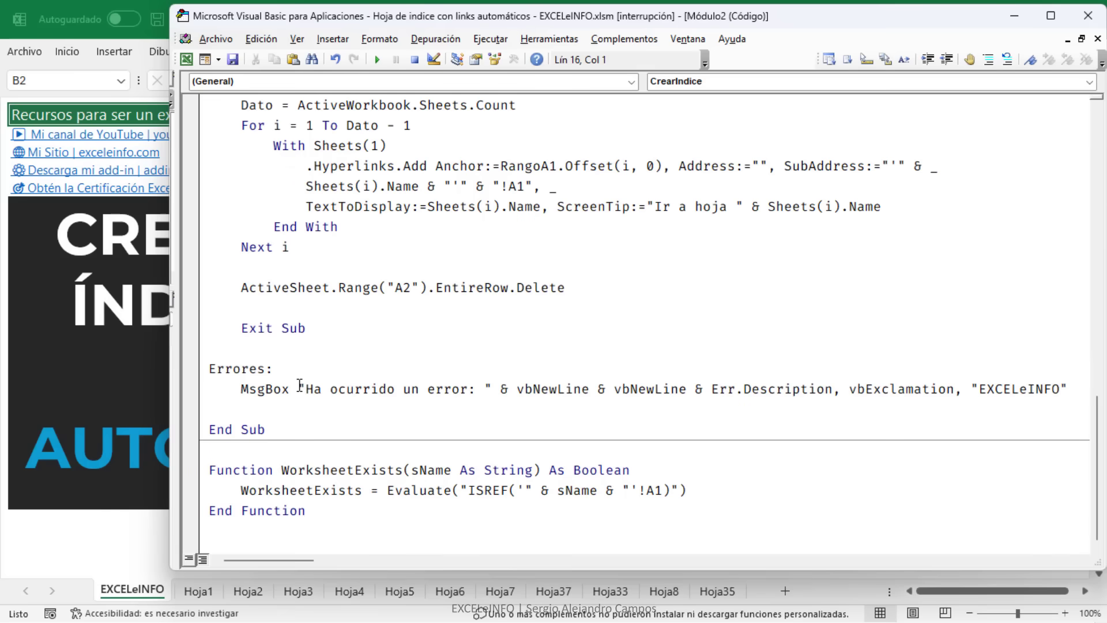
pyautogui.moveTo(300, 387); pyautogui.dragTo(475, 389)
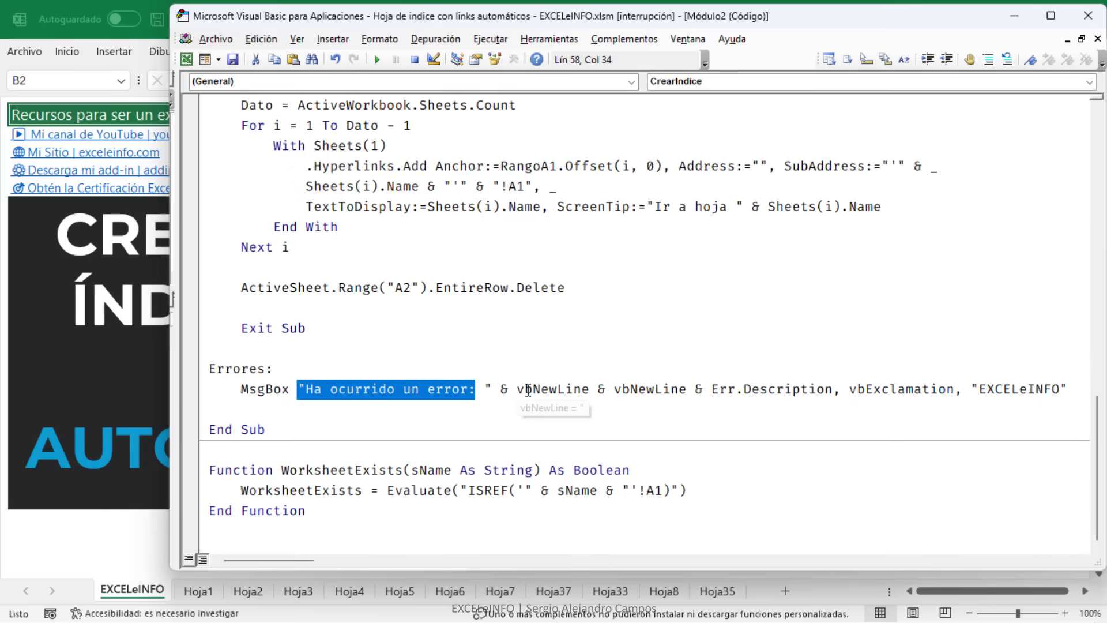
pyautogui.moveTo(711, 390); pyautogui.dragTo(831, 391)
pyautogui.scroll(4, 743, 385)
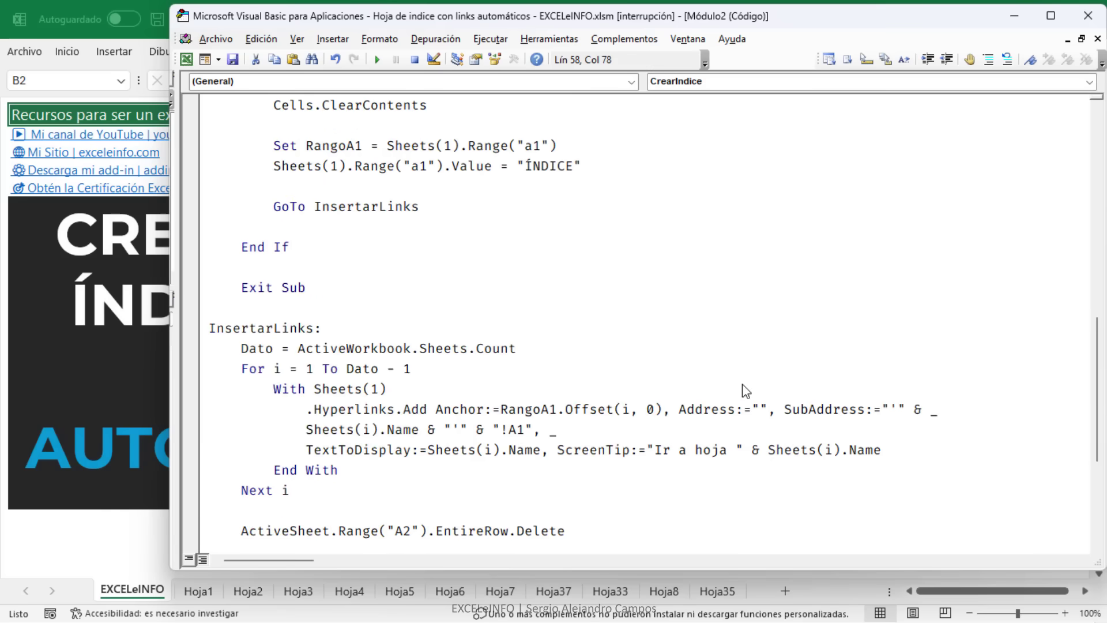
pyautogui.scroll(8, 744, 390)
pyautogui.scroll(1, 502, 203)
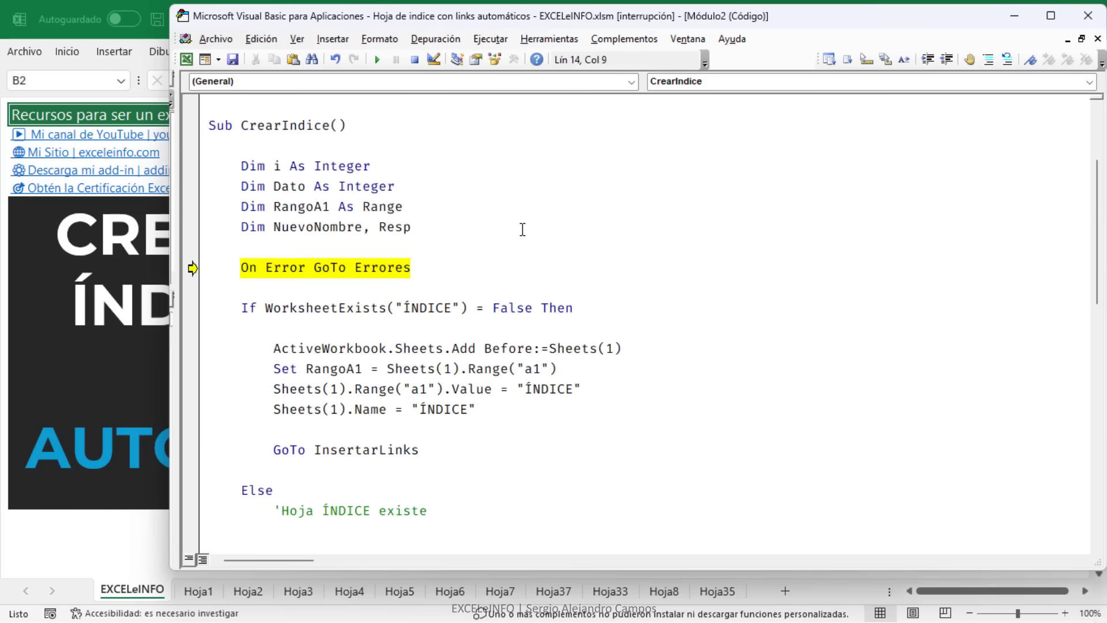
pyautogui.scroll(-2, 523, 229)
# Step to the If WorksheetExists("ÍNDICE") = False test and review the sheet-creation block
pyautogui.click(528, 149)
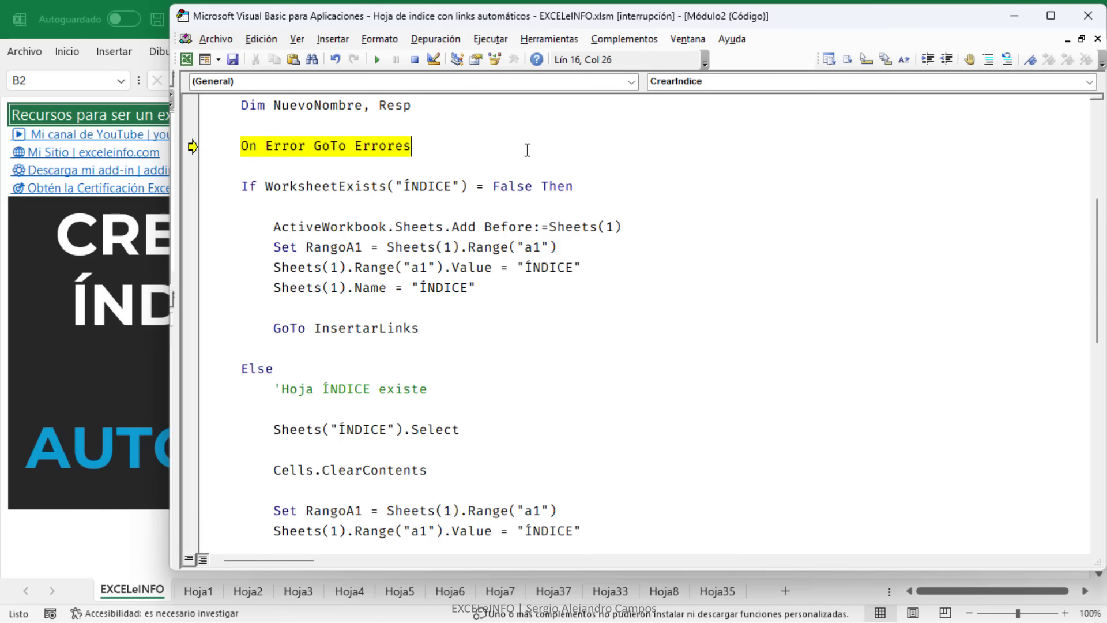
pyautogui.press('F8')
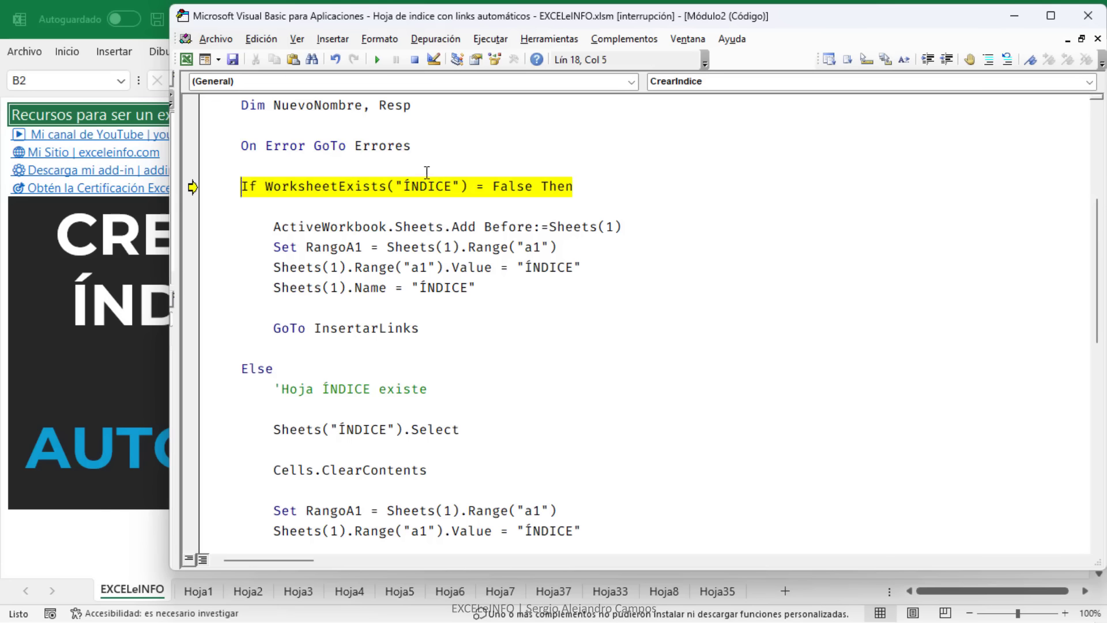
pyautogui.moveTo(403, 186); pyautogui.dragTo(451, 185)
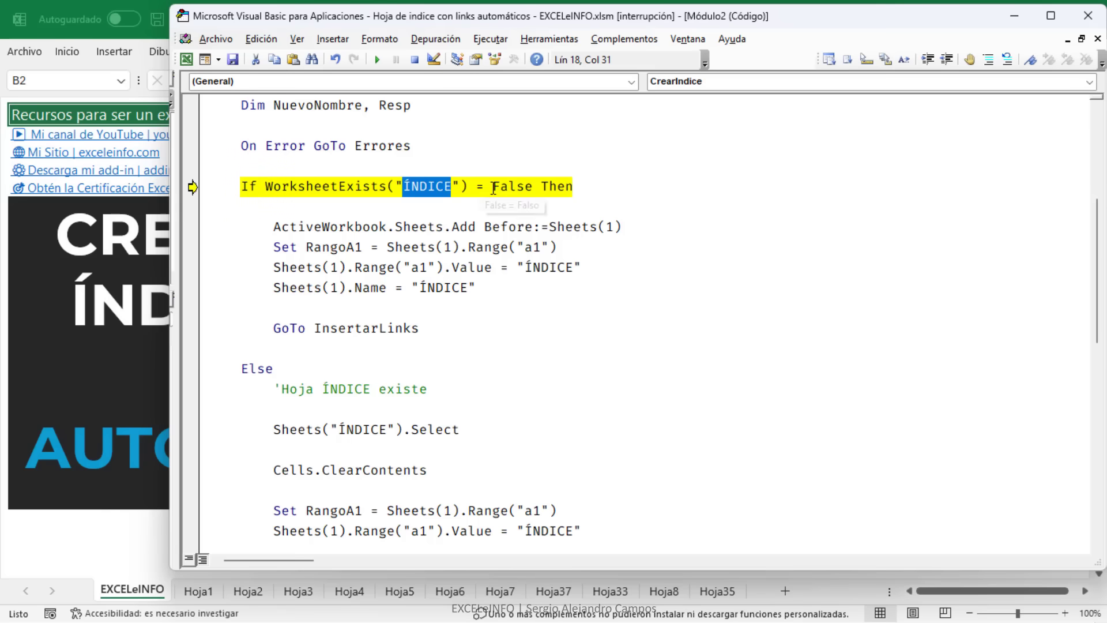
pyautogui.moveTo(493, 186); pyautogui.dragTo(531, 188)
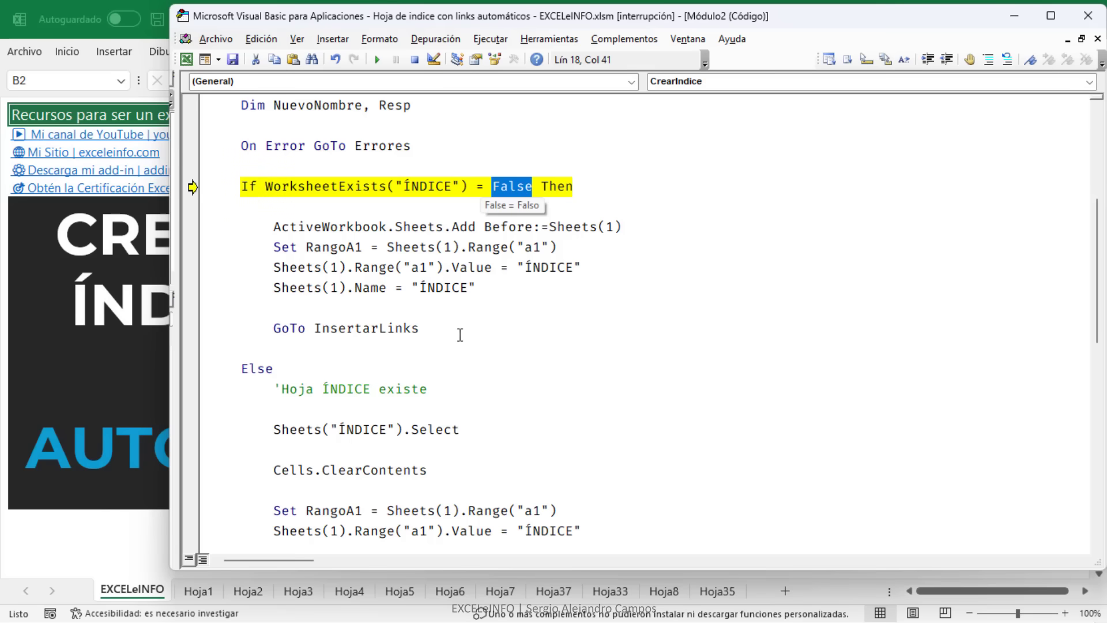
pyautogui.moveTo(420, 328)
pyautogui.mouseDown()
pyautogui.moveTo(249, 277)
pyautogui.moveTo(200, 235)
pyautogui.mouseUp()
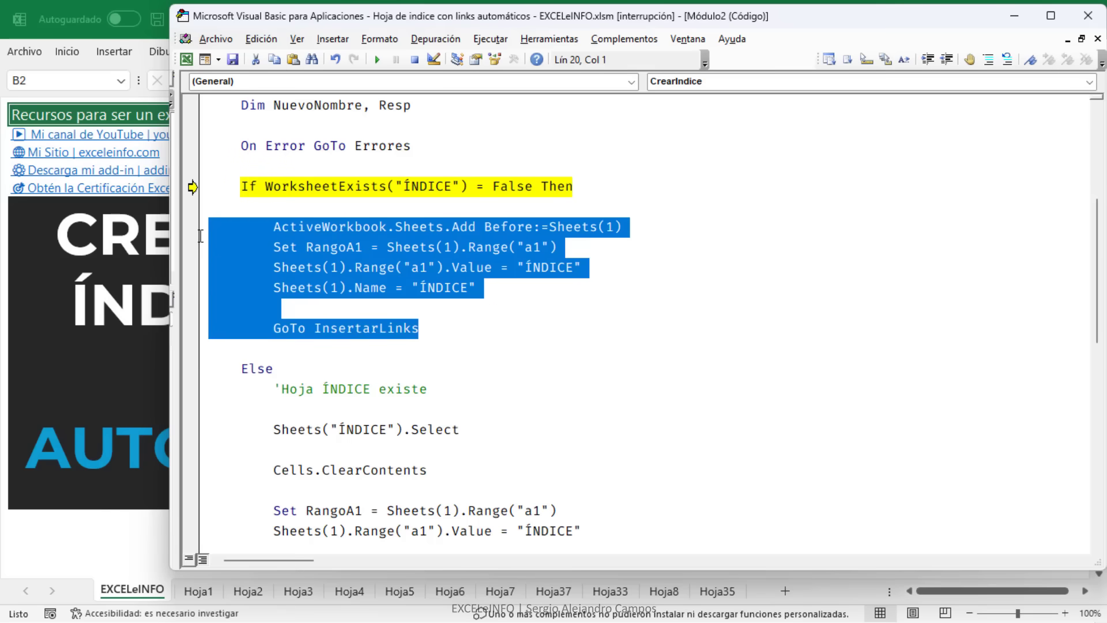
pyautogui.click(375, 227)
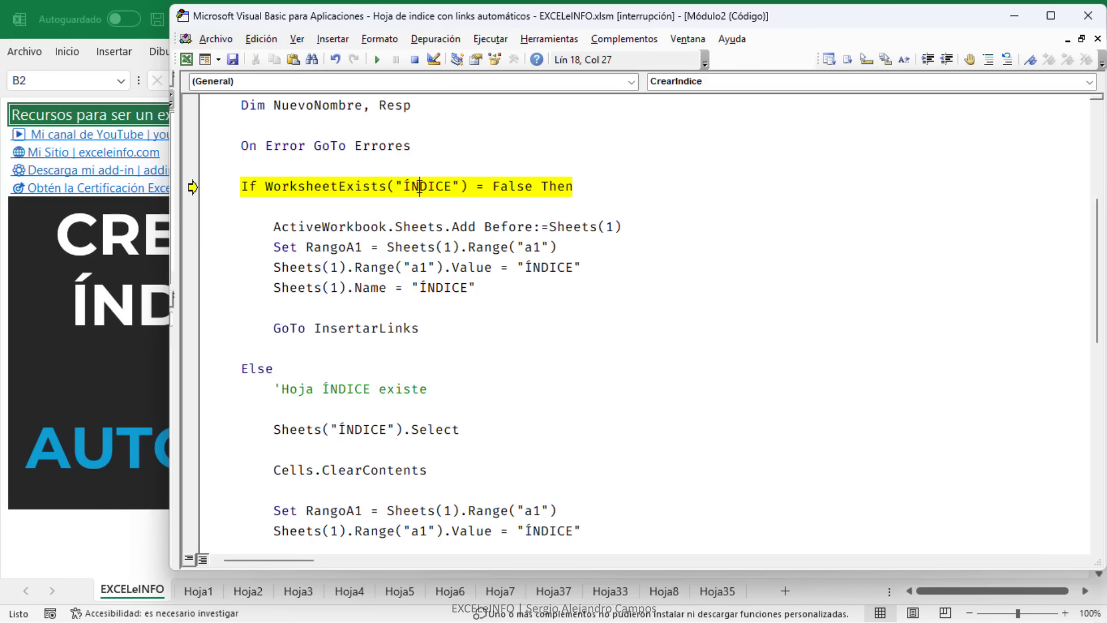
# Step into WorksheetExists and review its ISREF Evaluate formula using sName and A1
pyautogui.press('F8')
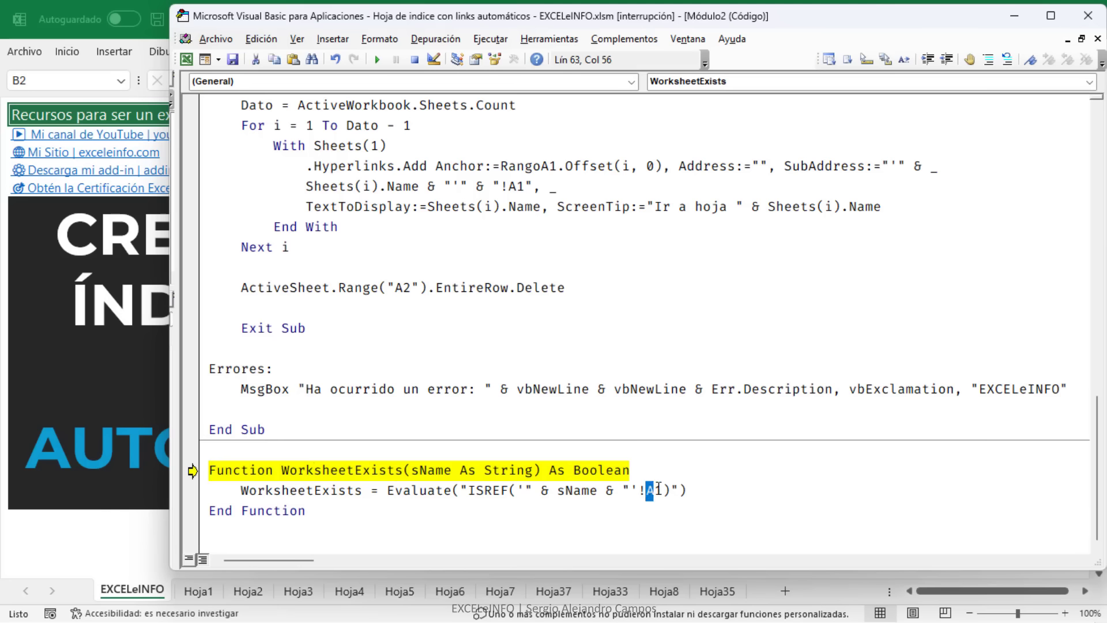
pyautogui.moveTo(647, 489); pyautogui.dragTo(663, 490)
pyautogui.moveTo(558, 490); pyautogui.dragTo(594, 491)
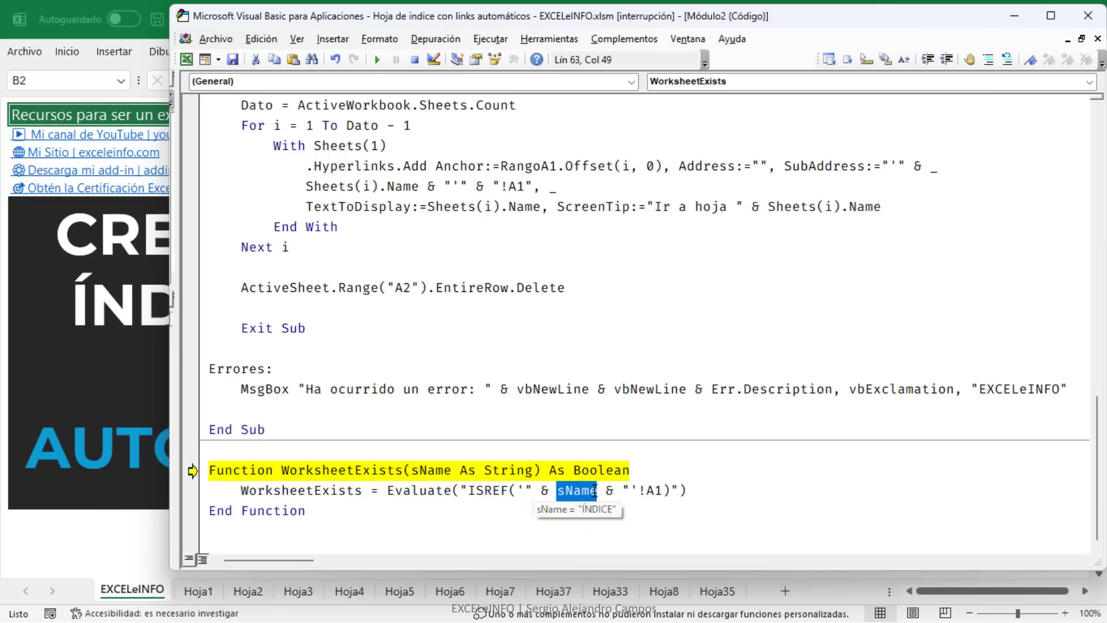
pyautogui.moveTo(411, 471); pyautogui.dragTo(454, 472)
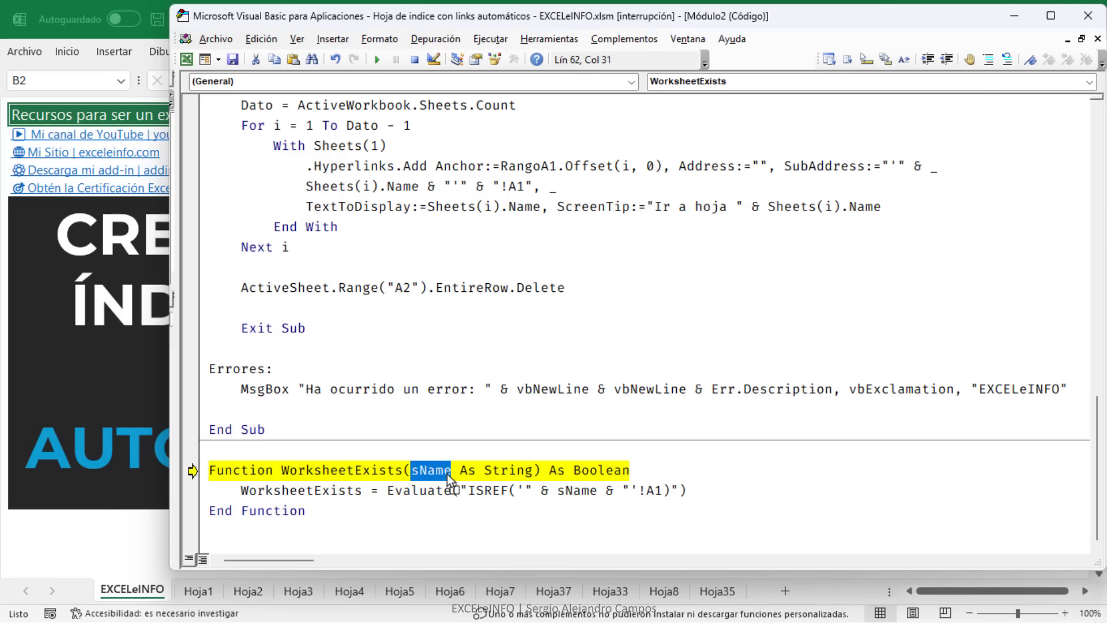
pyautogui.click(490, 472)
# Step back into CrearIndice, stopping at the Sheets.Add Before:=Sheets(1) line
pyautogui.press('F8')
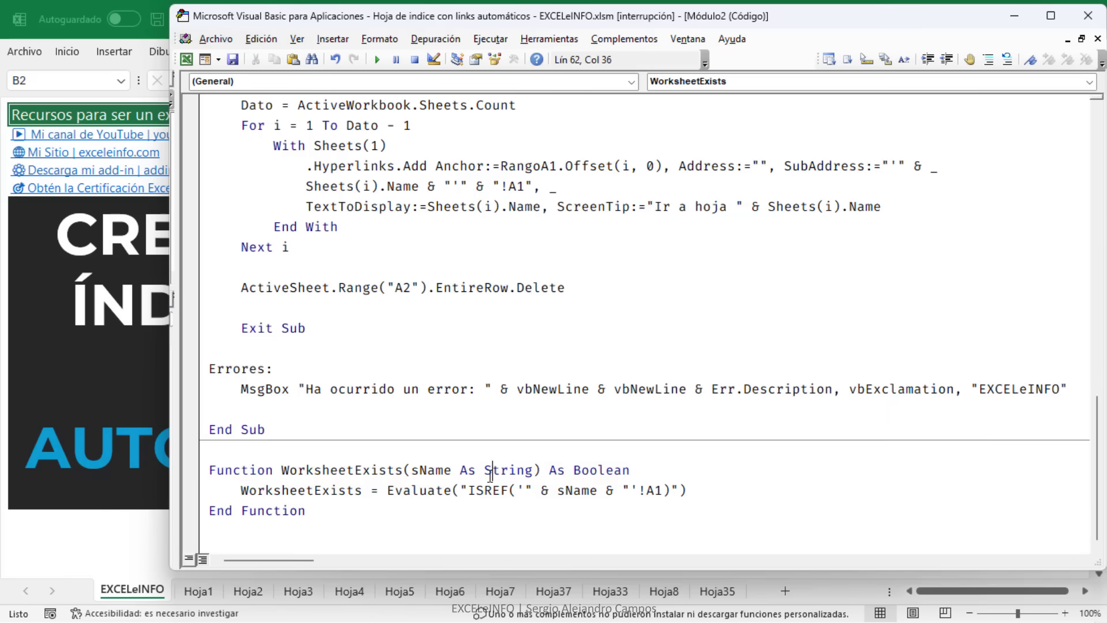
pyautogui.press('F8')
pyautogui.press('F8')
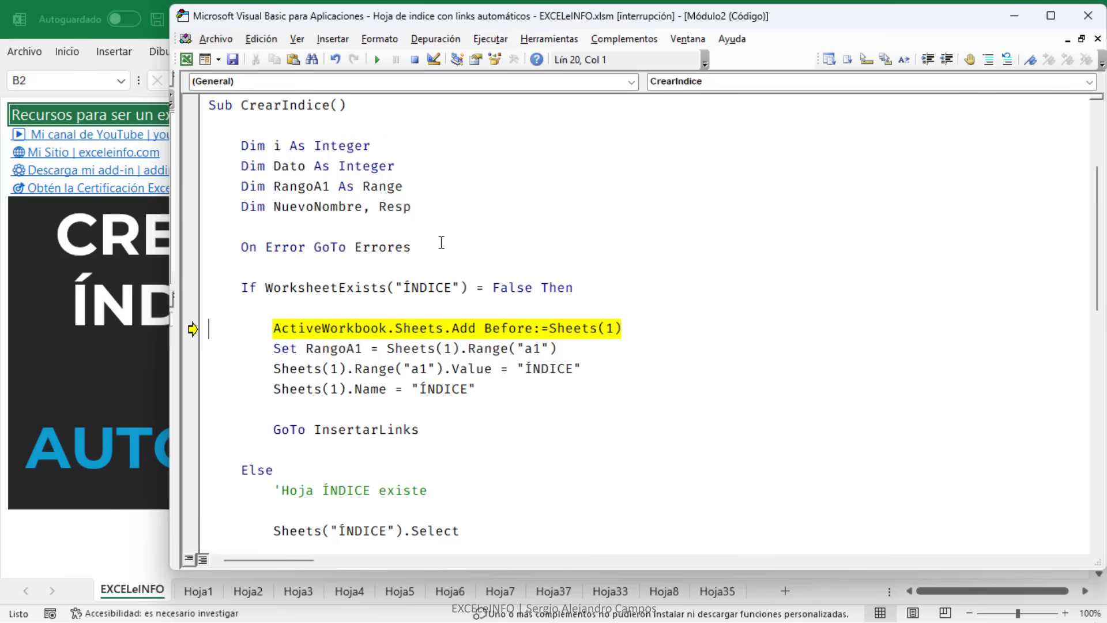
pyautogui.moveTo(395, 289); pyautogui.dragTo(462, 288)
pyautogui.moveTo(672, 328); pyautogui.dragTo(179, 333)
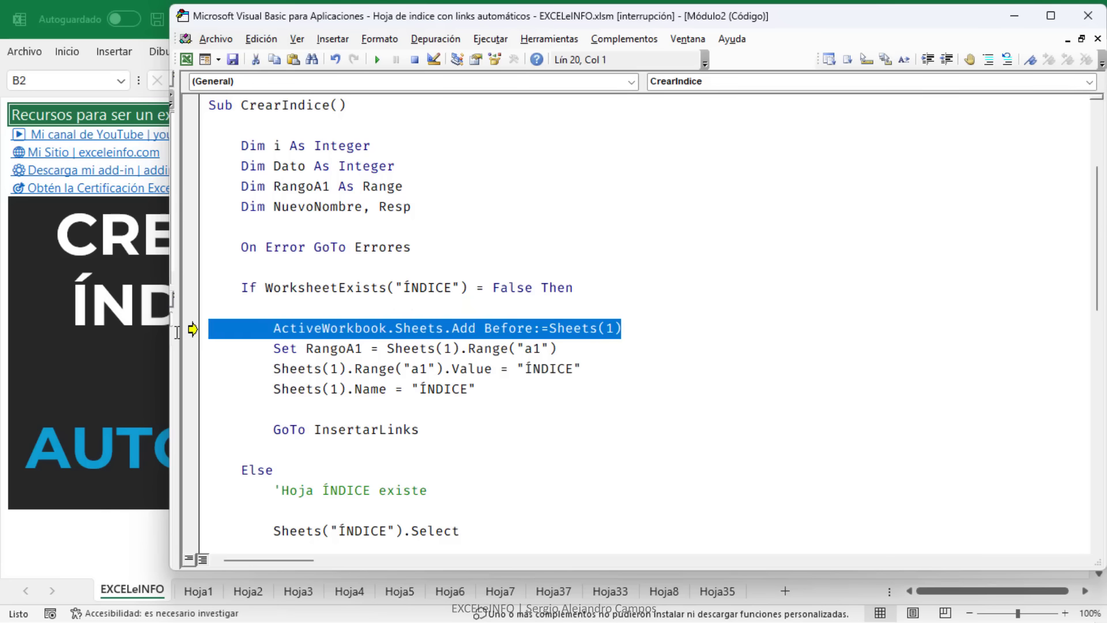
pyautogui.click(715, 303)
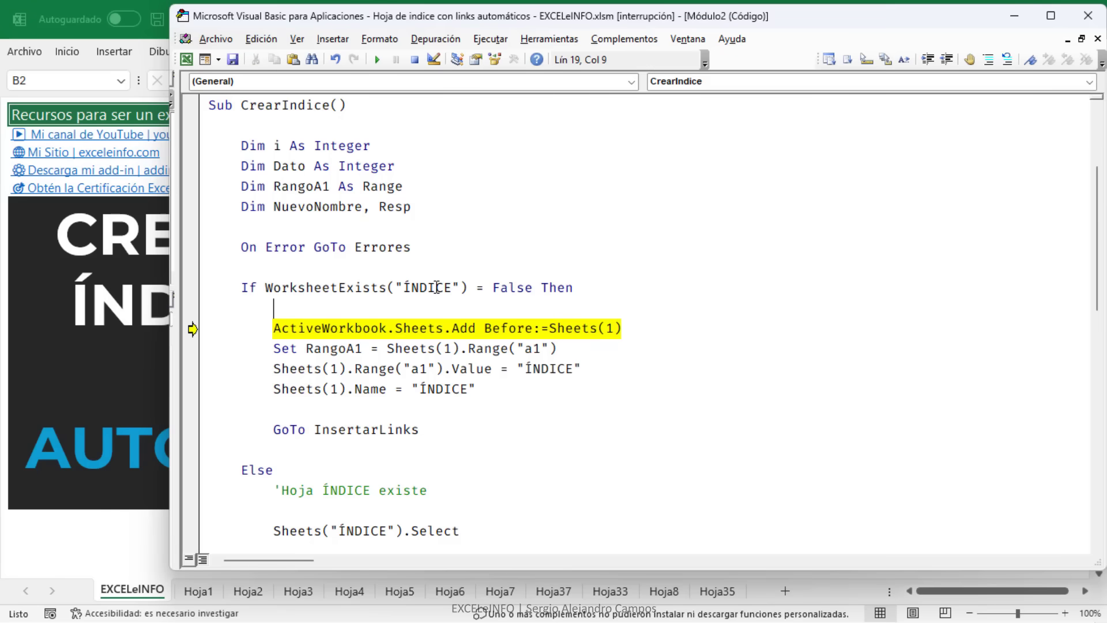
pyautogui.moveTo(492, 288); pyautogui.dragTo(534, 288)
pyautogui.scroll(-1, 652, 291)
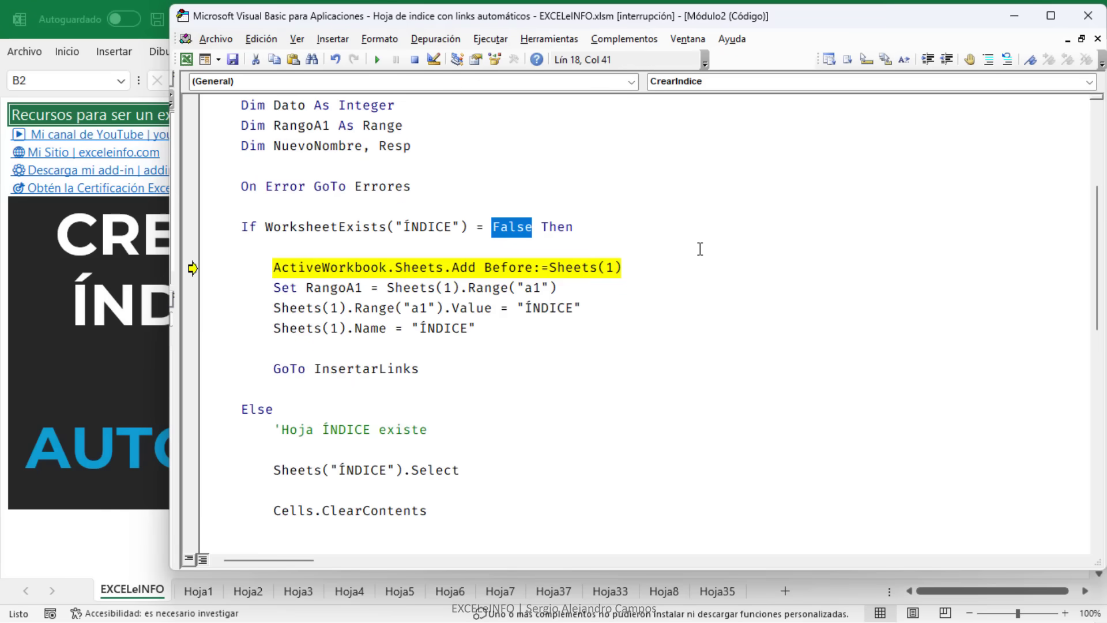
pyautogui.click(680, 266)
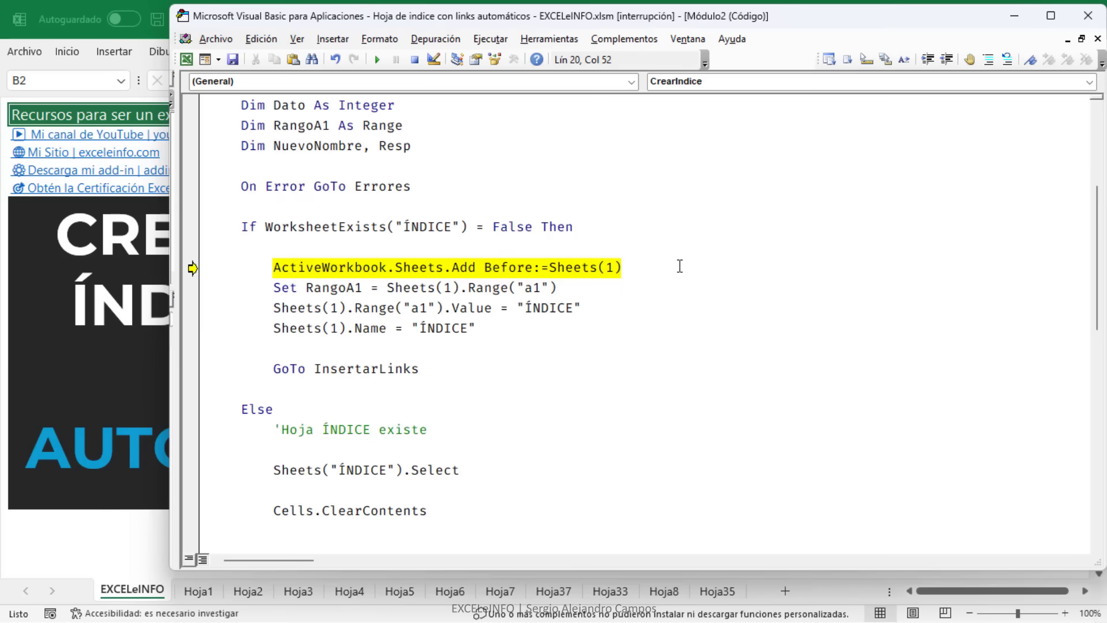
pyautogui.scroll(-2, 680, 266)
pyautogui.scroll(1, 680, 266)
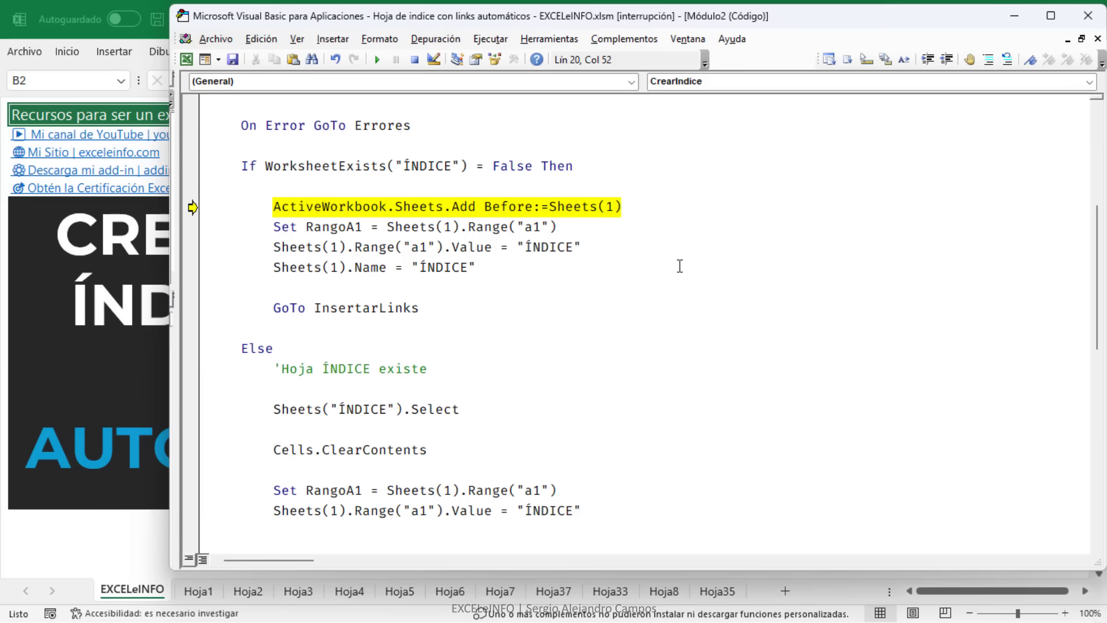
pyautogui.moveTo(606, 207); pyautogui.dragTo(614, 206)
pyautogui.click(615, 206)
# Run Sheets.Add to insert a new first sheet, then review the Set RangoA1 = Sheets(1).Range("a1") line
pyautogui.press('F8')
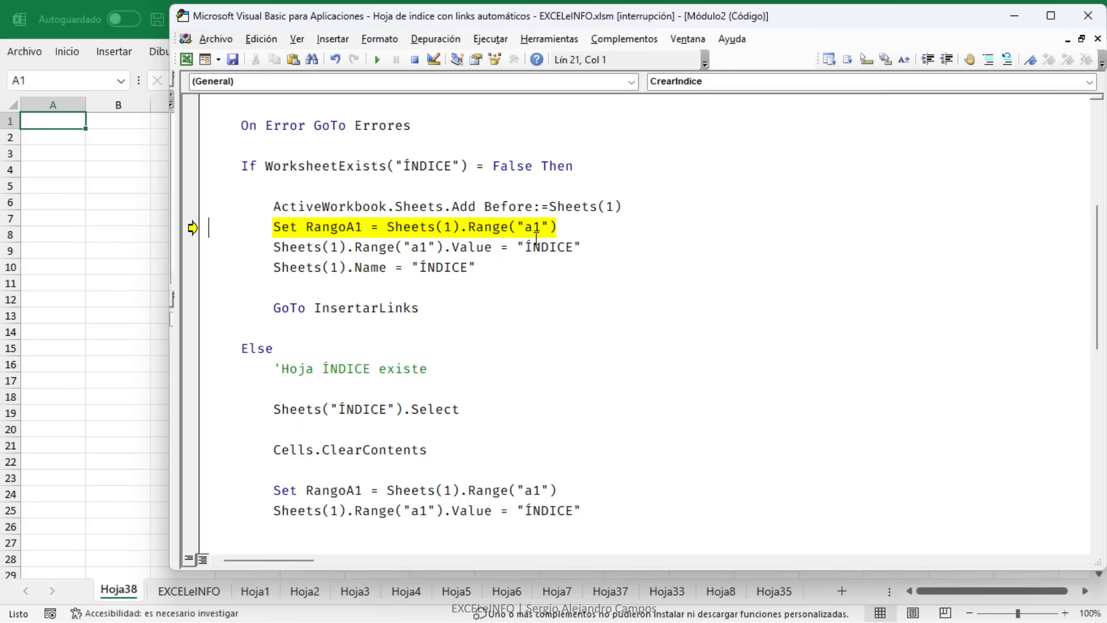
pyautogui.moveTo(306, 227); pyautogui.dragTo(362, 229)
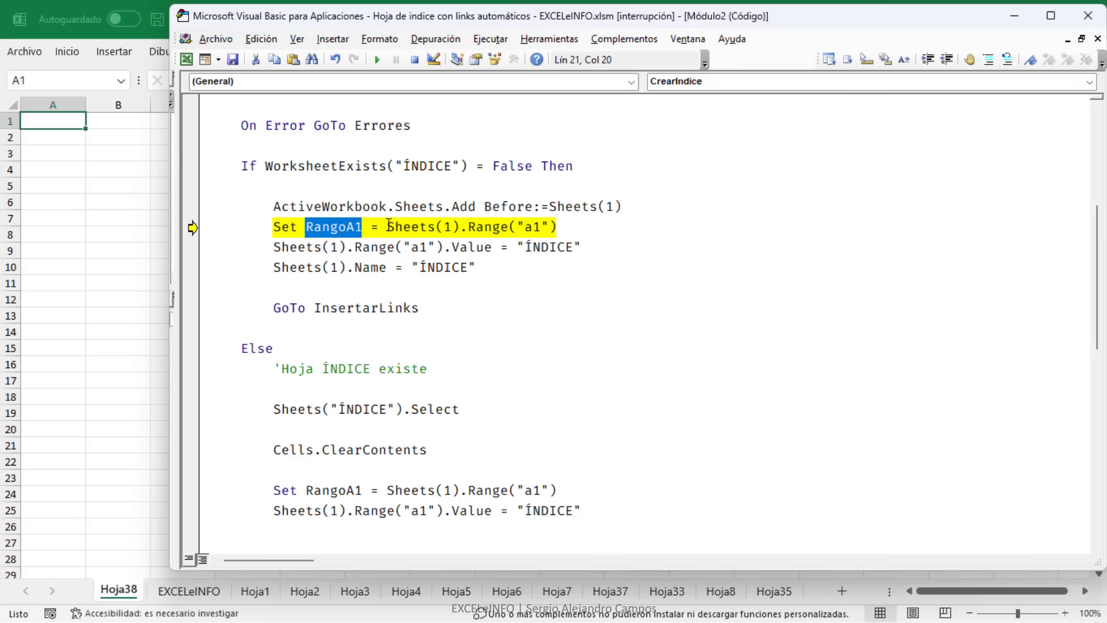
pyautogui.moveTo(386, 226); pyautogui.dragTo(559, 227)
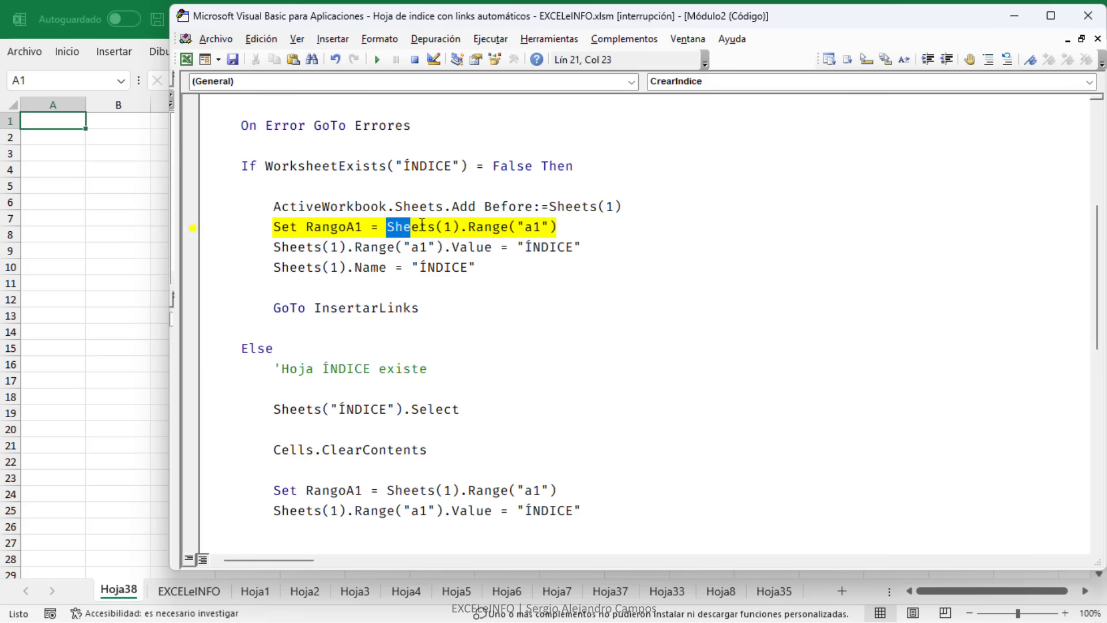
pyautogui.click(573, 227)
pyautogui.click(448, 227)
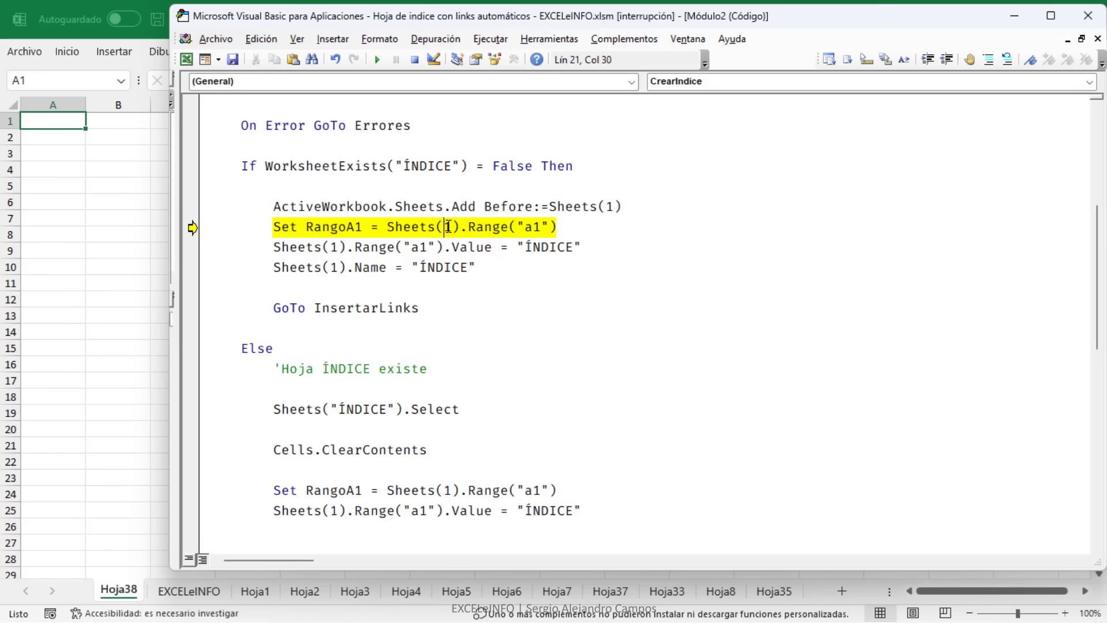
pyautogui.doubleClick(448, 226)
pyautogui.click(443, 228)
pyautogui.moveTo(271, 207); pyautogui.dragTo(588, 220)
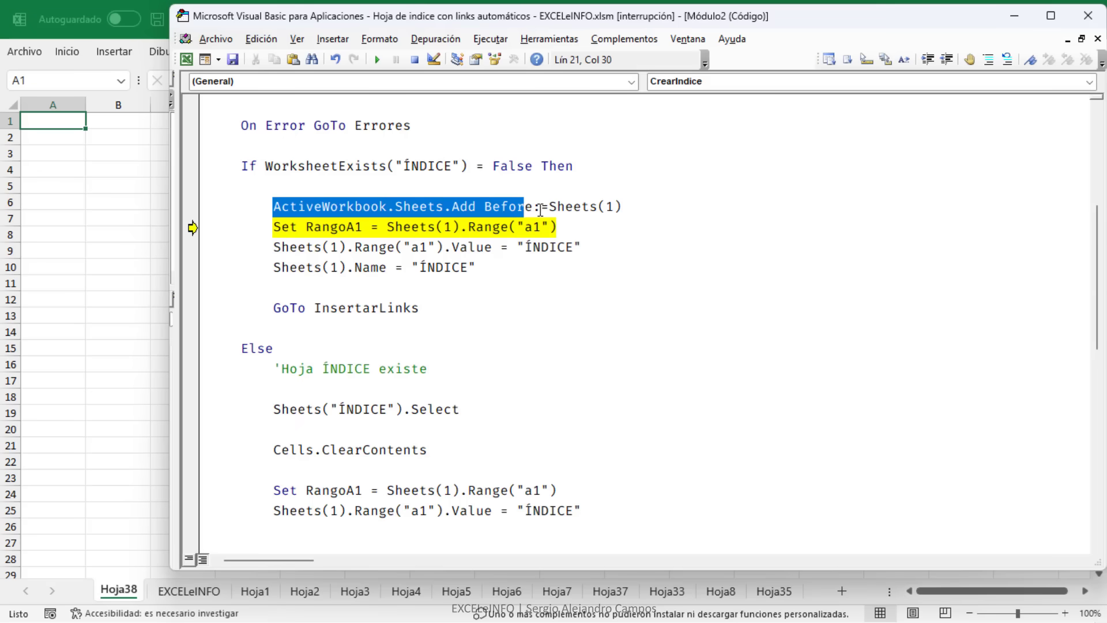
pyautogui.click(588, 220)
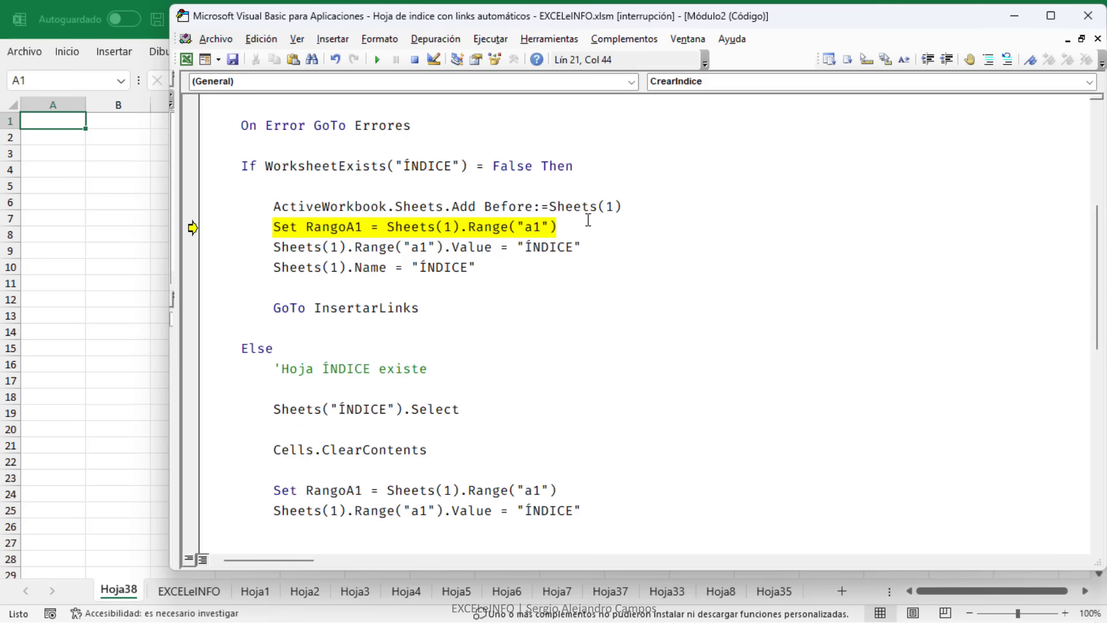
pyautogui.click(451, 226)
# Execute the Set RangoA1 line, pointing out the Sheets(1).Range("a1") reference
pyautogui.press('F8')
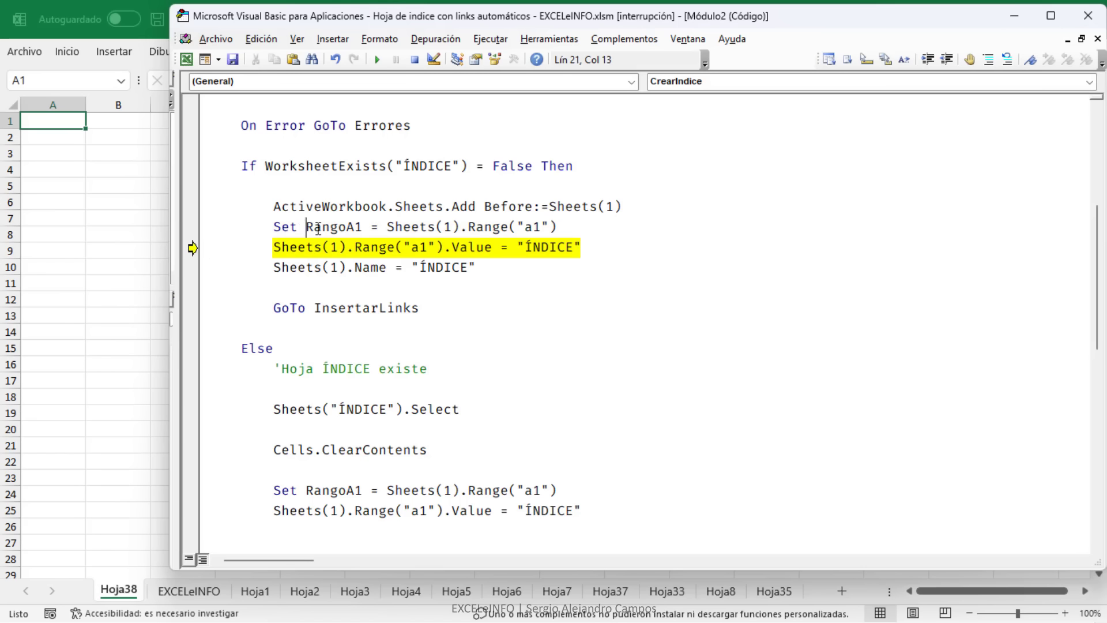
pyautogui.moveTo(305, 227); pyautogui.dragTo(362, 227)
pyautogui.click(347, 227)
pyautogui.moveTo(390, 227); pyautogui.dragTo(565, 229)
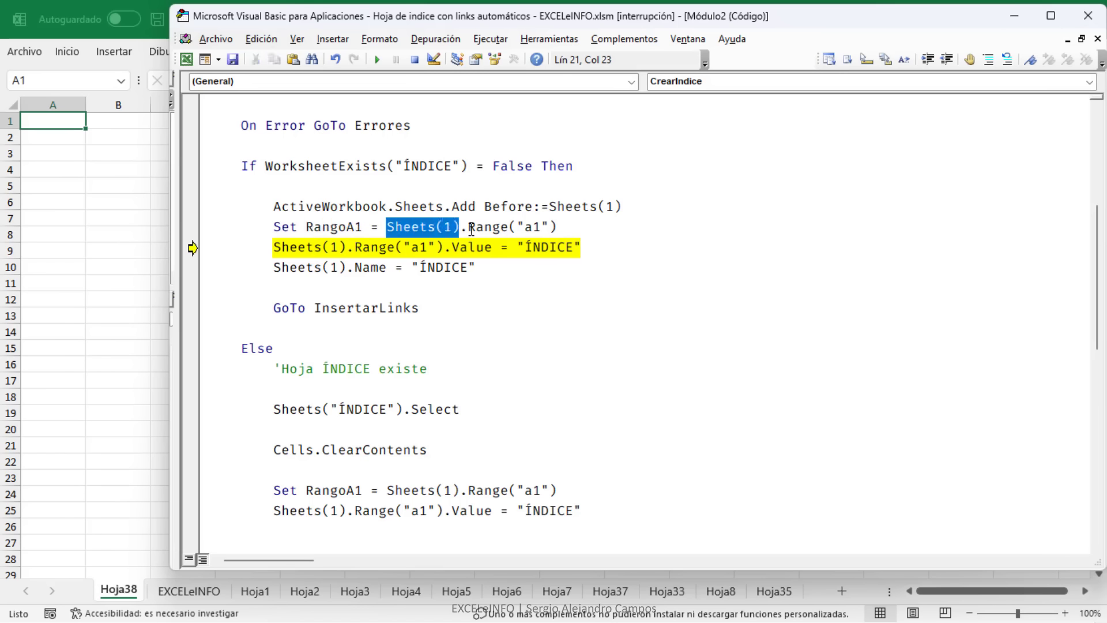
pyautogui.click(566, 229)
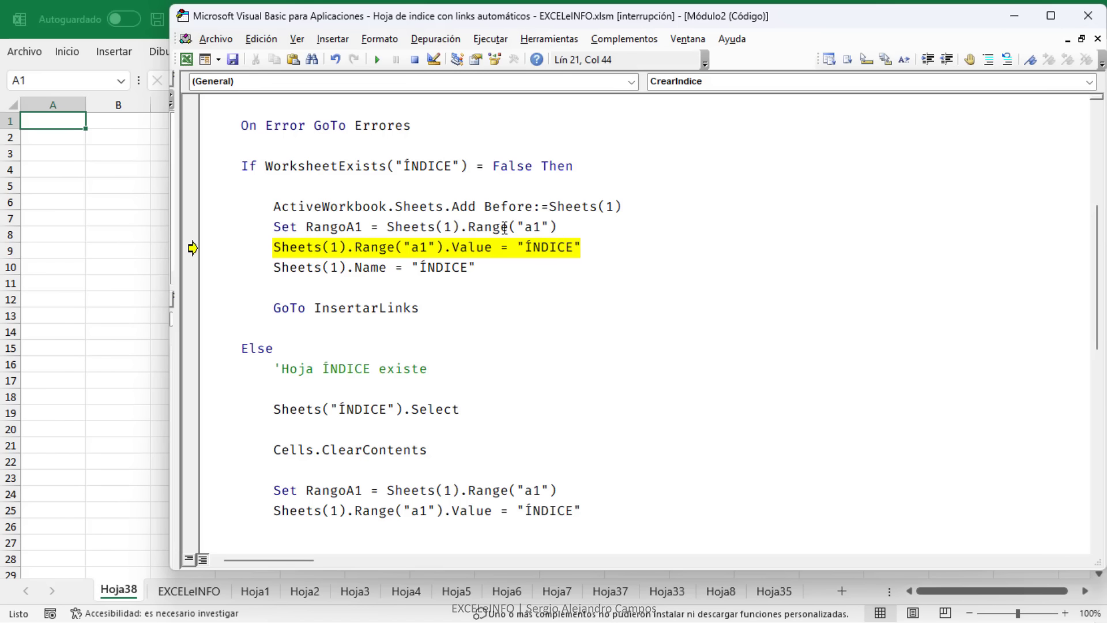
pyautogui.moveTo(467, 227); pyautogui.dragTo(524, 227)
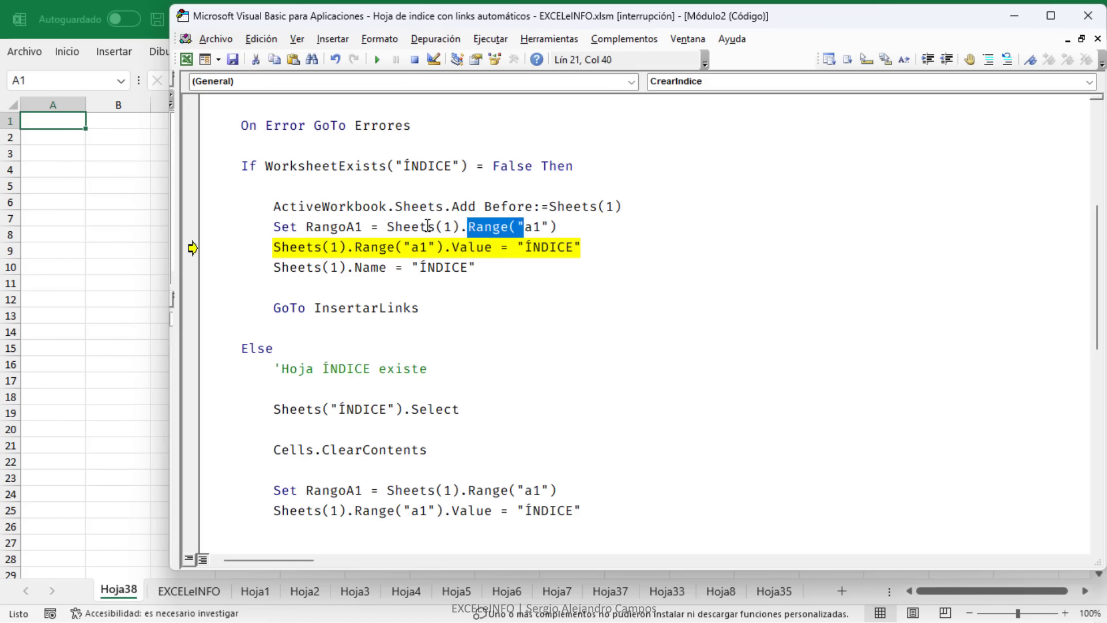
pyautogui.moveTo(306, 227); pyautogui.dragTo(366, 227)
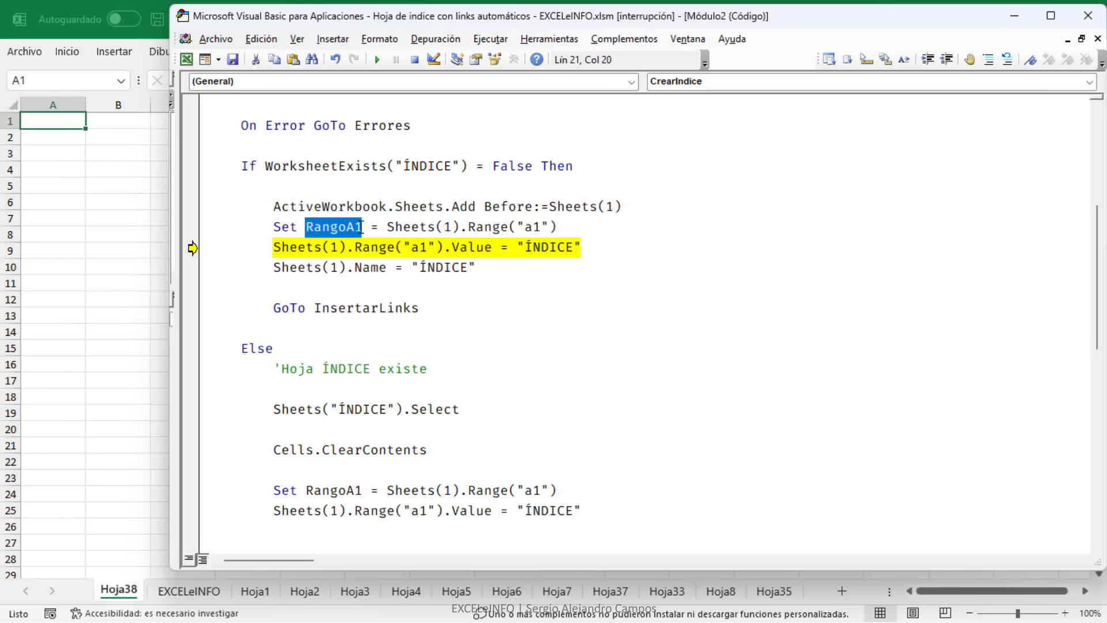
pyautogui.click(365, 227)
# Review the Sheets(1).Range("a1").Value = "ÍNDICE" line, highlighting the index, cell and text
pyautogui.press('Down')
pyautogui.press('End')
pyautogui.doubleClick(333, 246)
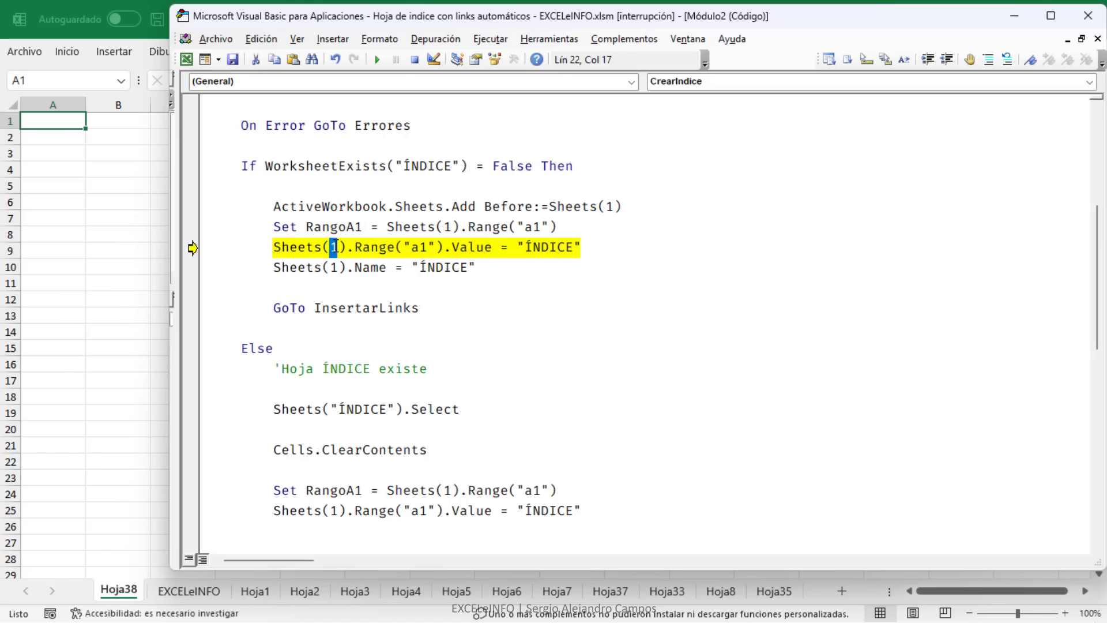
pyautogui.moveTo(402, 248); pyautogui.dragTo(419, 248)
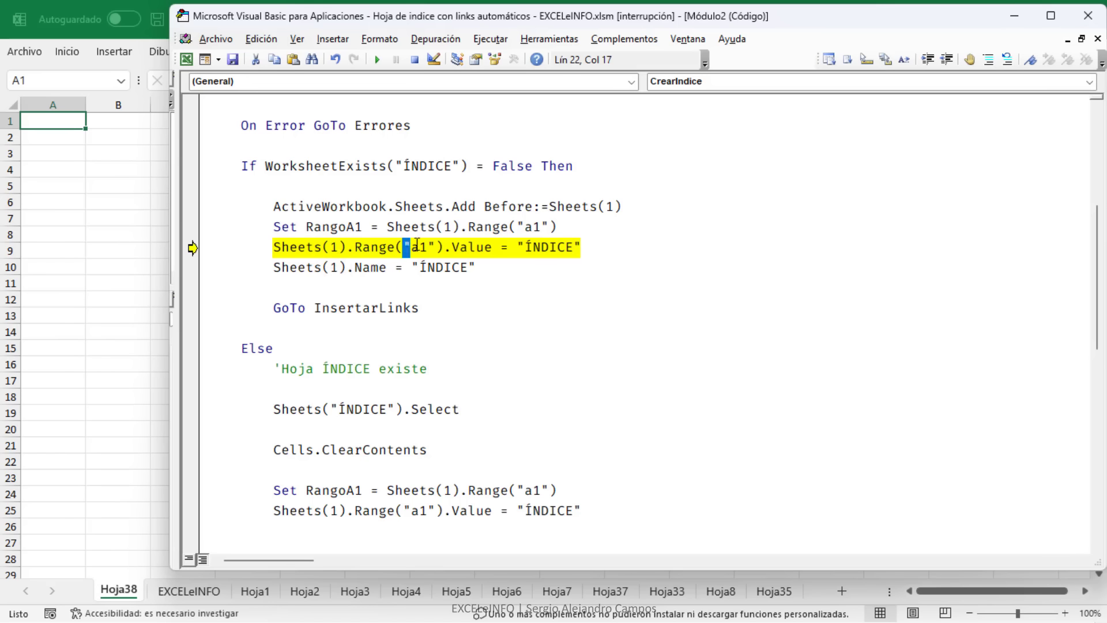
pyautogui.click(477, 249)
pyautogui.moveTo(516, 248); pyautogui.dragTo(581, 248)
pyautogui.click(590, 248)
# Execute the line that writes ÍNDICE into cell A1 of the first sheet
pyautogui.press('F8')
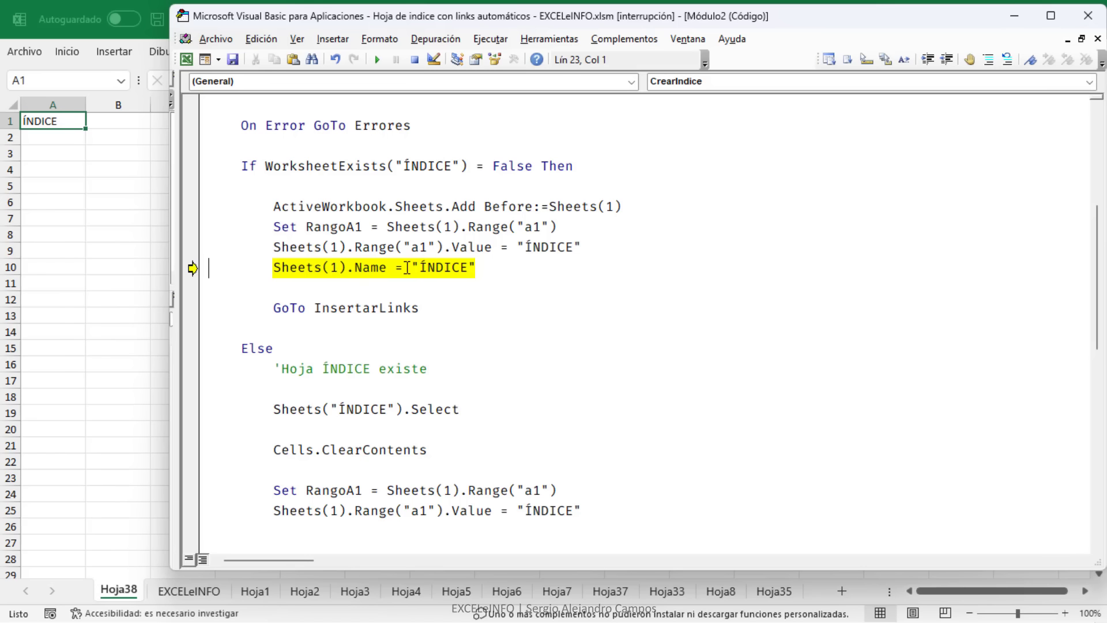
pyautogui.moveTo(411, 267); pyautogui.dragTo(427, 267)
pyautogui.click(494, 267)
# Rename the first sheet to ÍNDICE, stopping at the GoTo InsertarLinks line
pyautogui.press('F8')
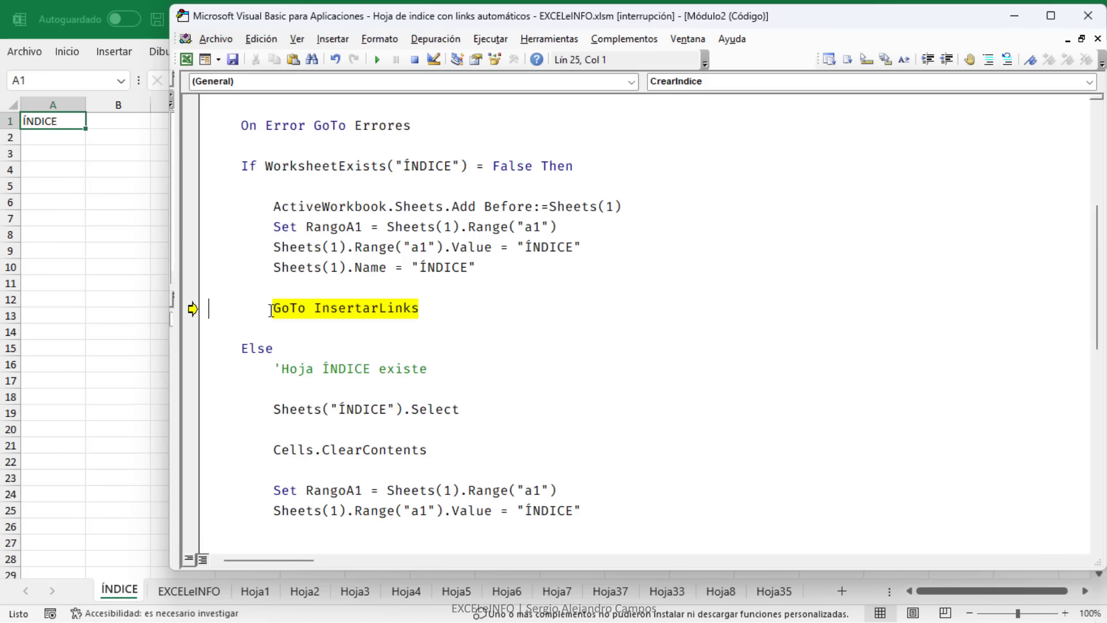
pyautogui.moveTo(316, 307); pyautogui.dragTo(427, 305)
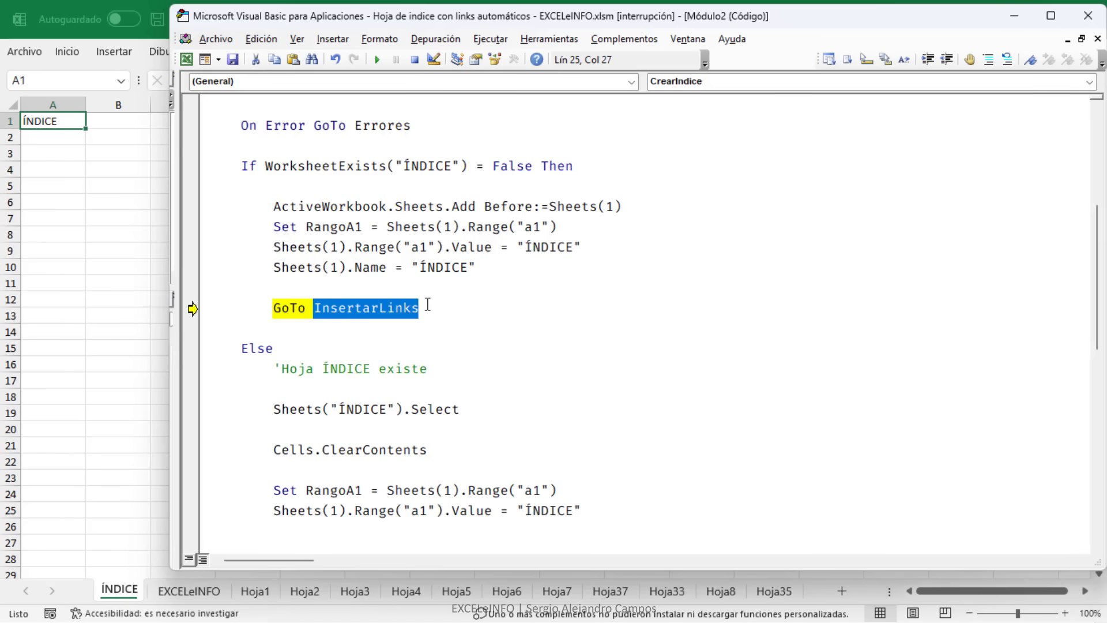
pyautogui.click(428, 305)
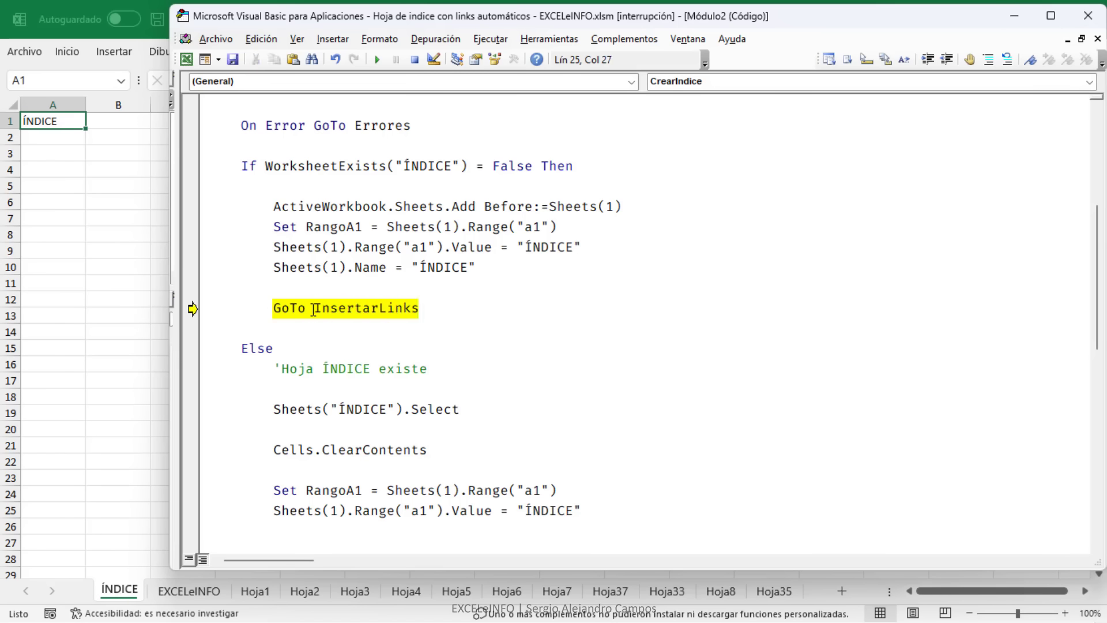
pyautogui.moveTo(316, 309); pyautogui.dragTo(421, 309)
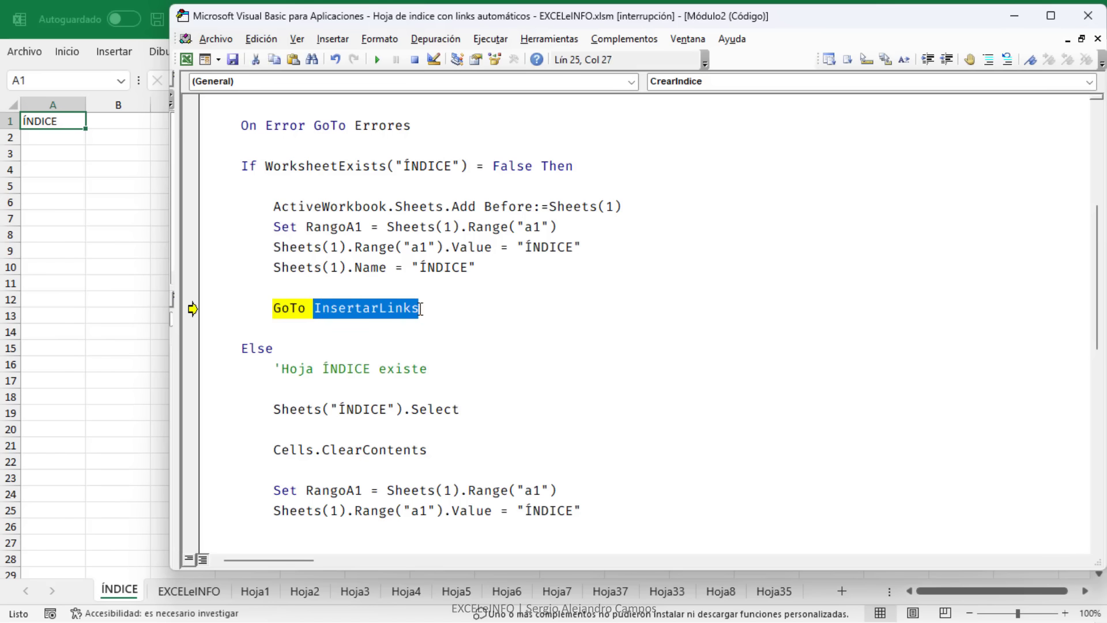
pyautogui.click(421, 309)
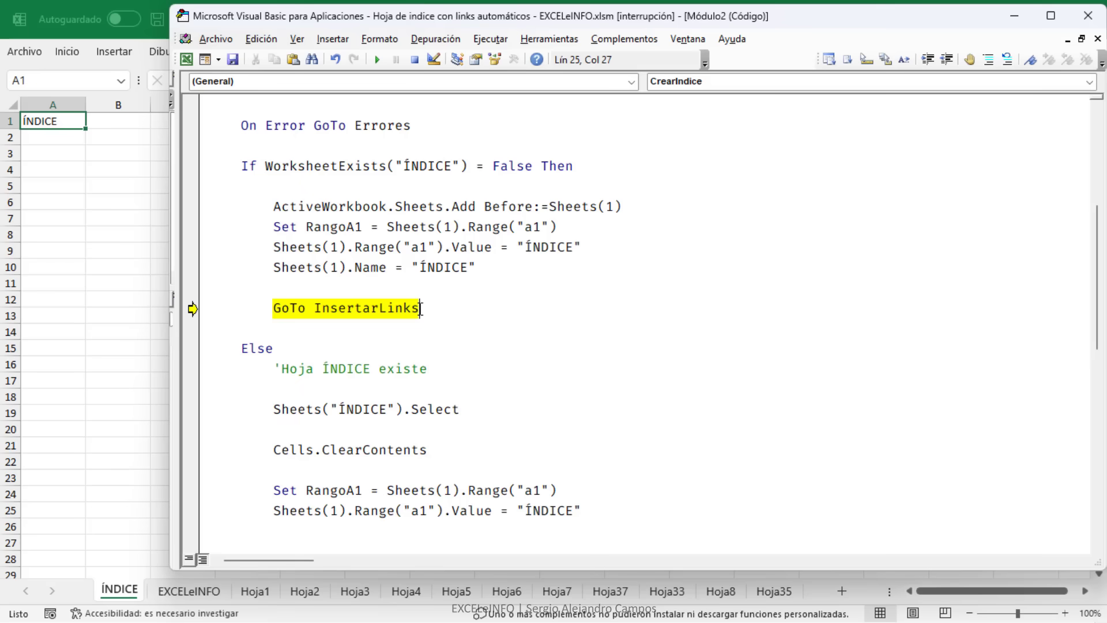
# Jump to InsertarLinks and review the line counting ActiveWorkbook.Sheets into Dato
pyautogui.press('F8')
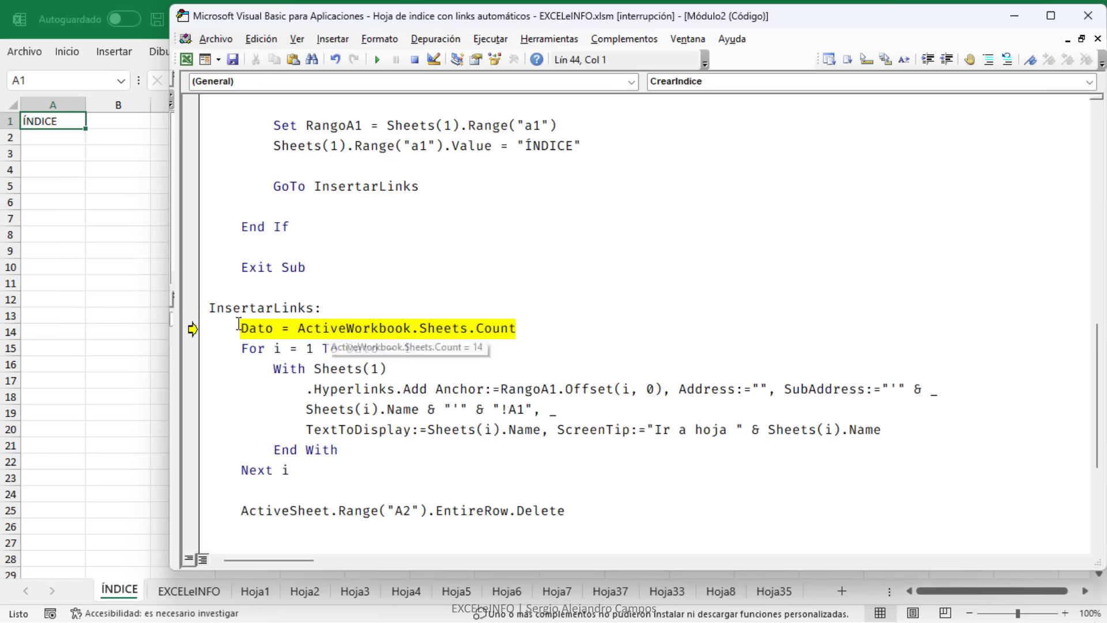
pyautogui.doubleClick(495, 328)
pyautogui.doubleClick(443, 330)
pyautogui.doubleClick(376, 330)
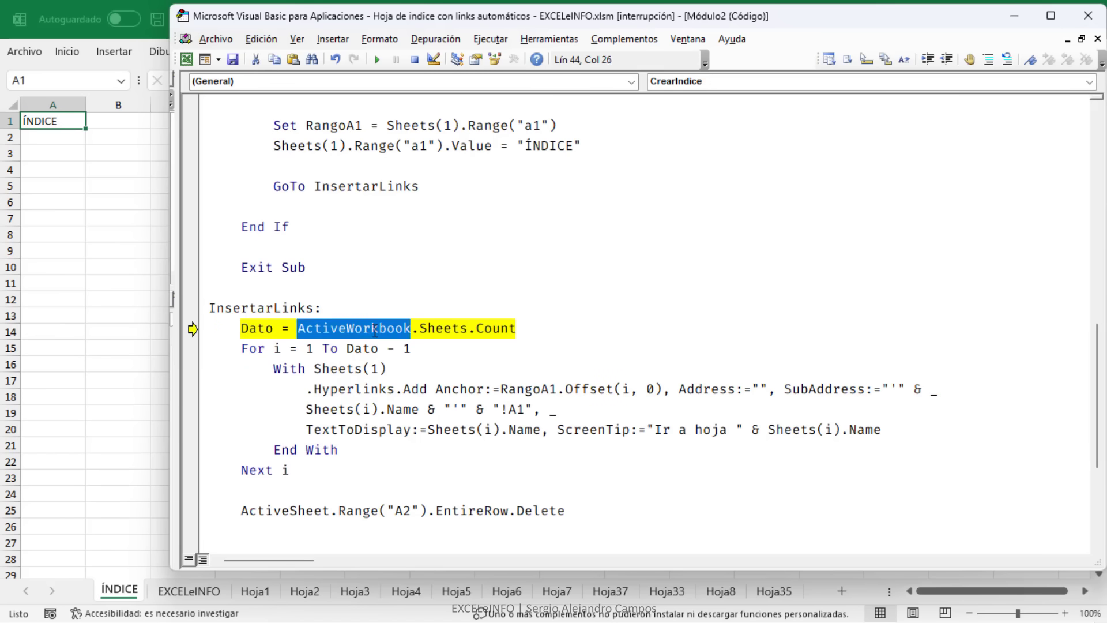
pyautogui.click(542, 330)
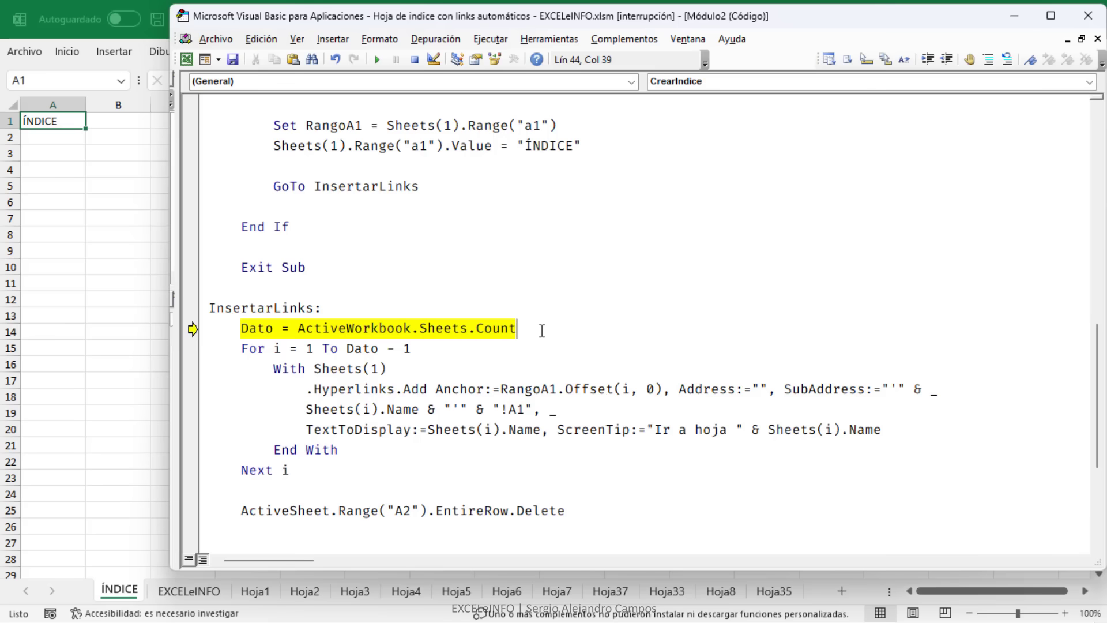
# Count 14 sheets into Dato, review the For 1 To Dato - 1 loop, and enter it
pyautogui.press('F8')
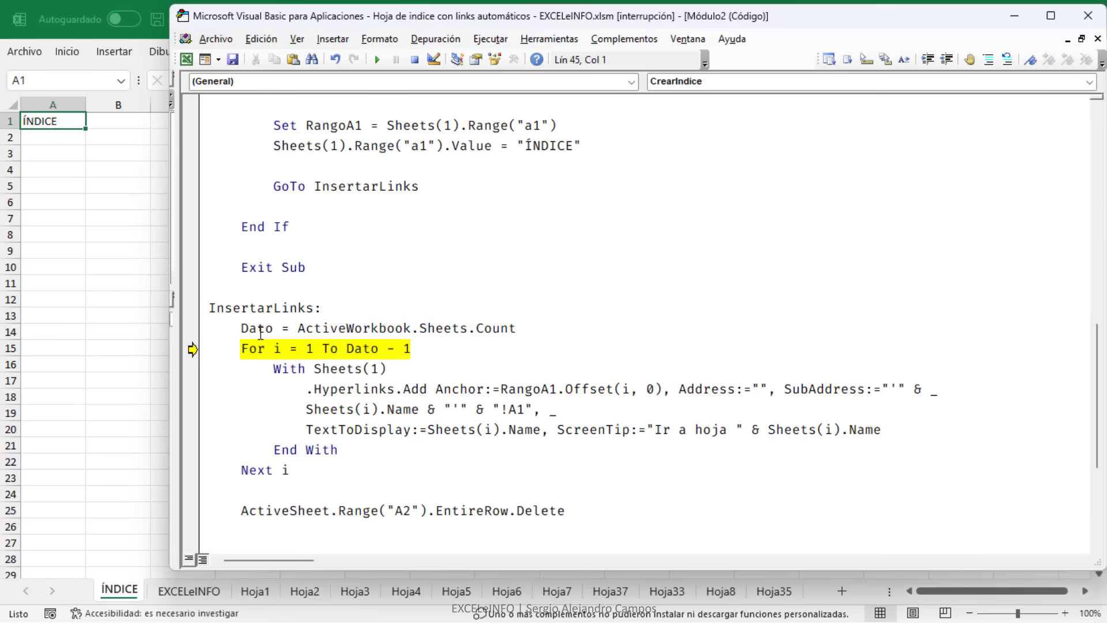
pyautogui.moveTo(256, 328)
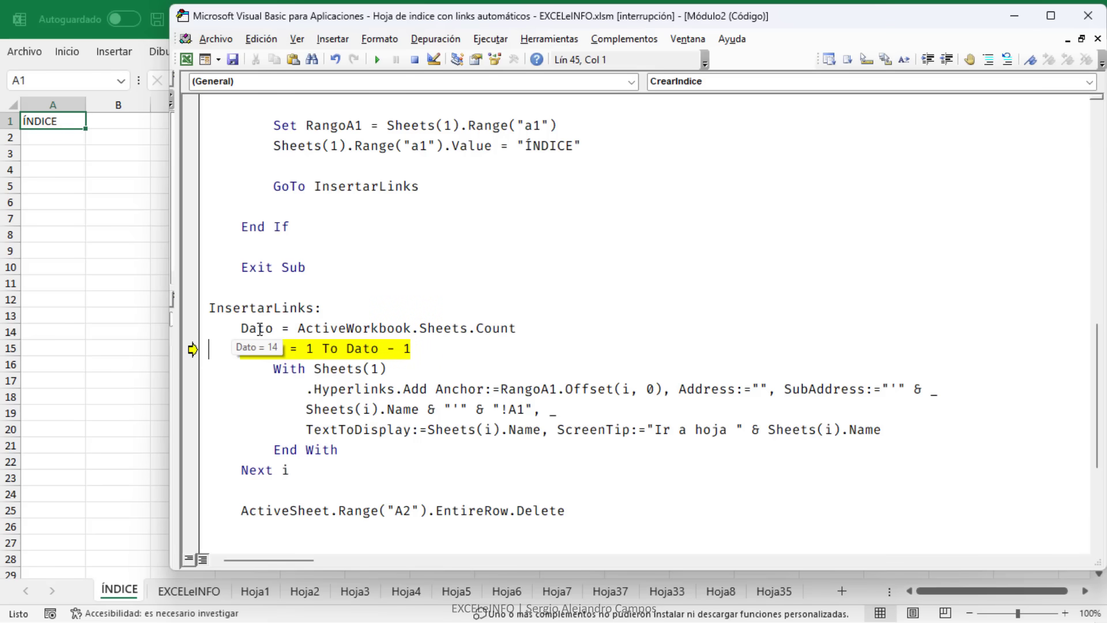
pyautogui.click(451, 359)
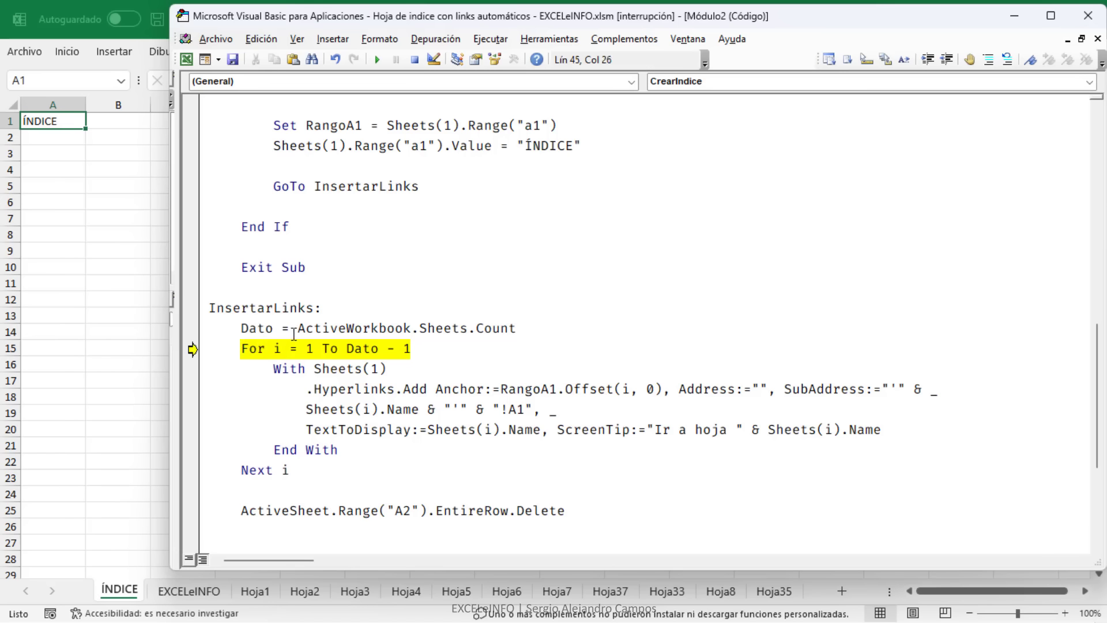
pyautogui.doubleClick(308, 349)
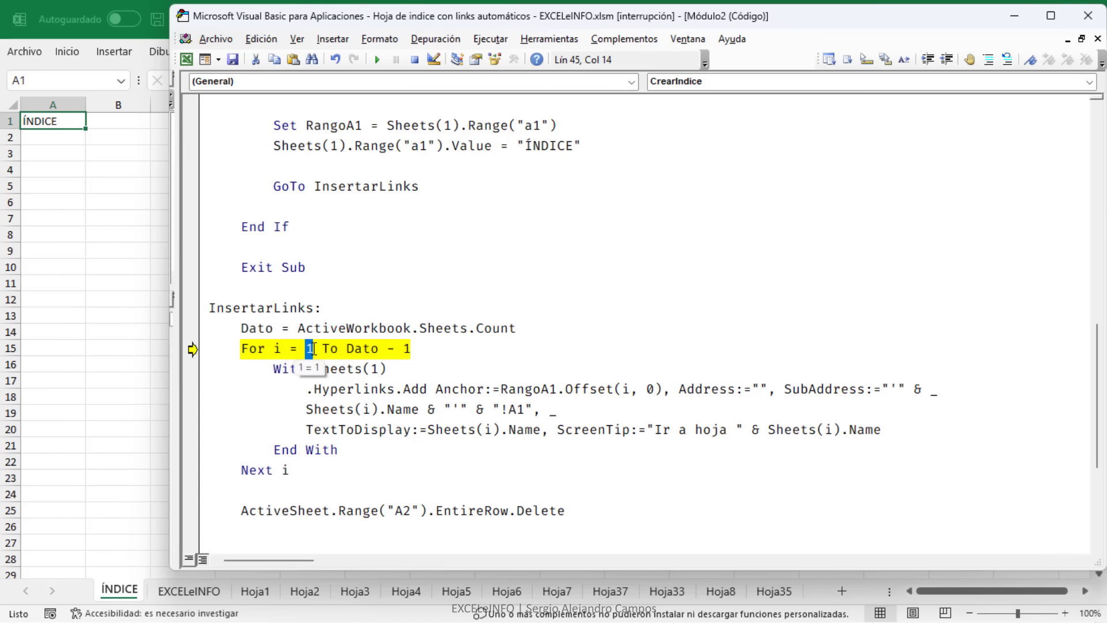
pyautogui.click(314, 348)
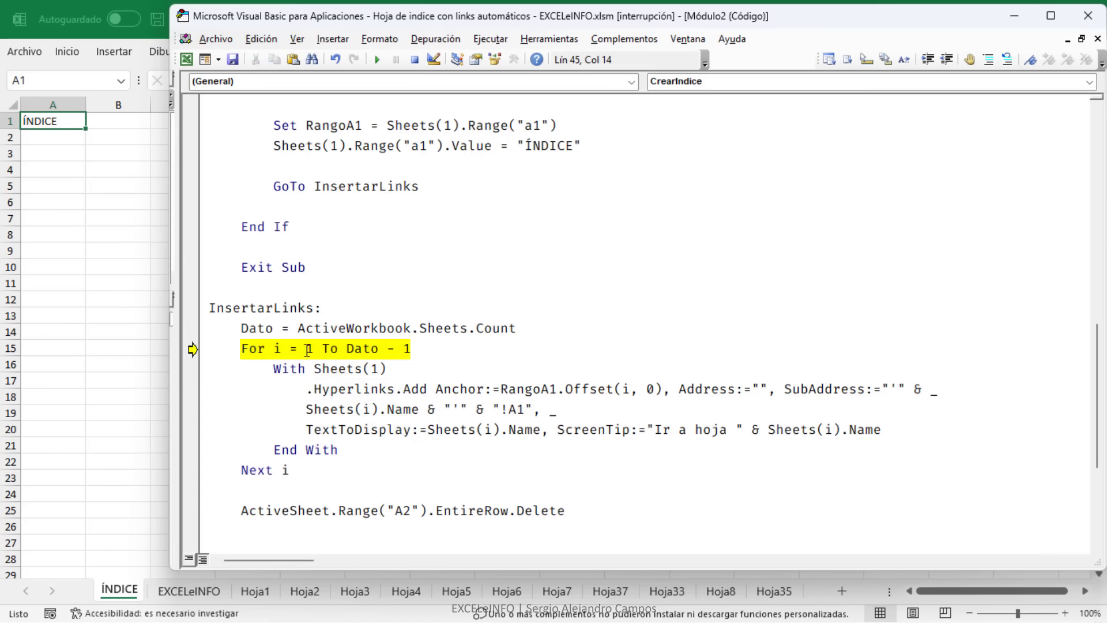
pyautogui.moveTo(308, 350); pyautogui.dragTo(426, 350)
pyautogui.click(426, 350)
pyautogui.moveTo(354, 449); pyautogui.dragTo(207, 376)
pyautogui.click(406, 376)
pyautogui.moveTo(362, 348)
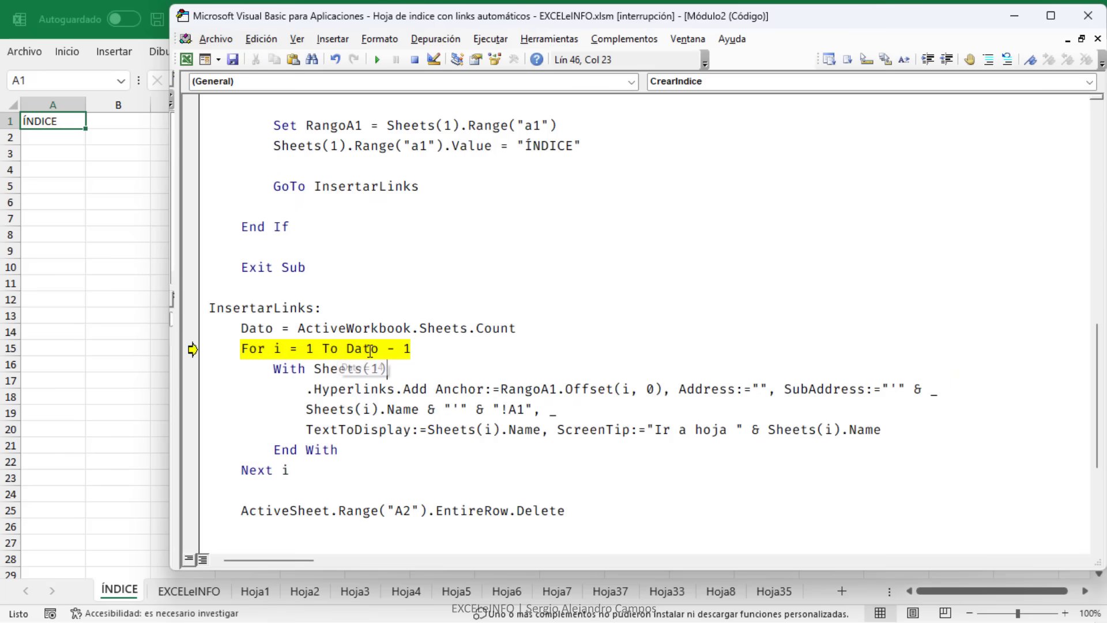
pyautogui.click(446, 347)
pyautogui.press('F8')
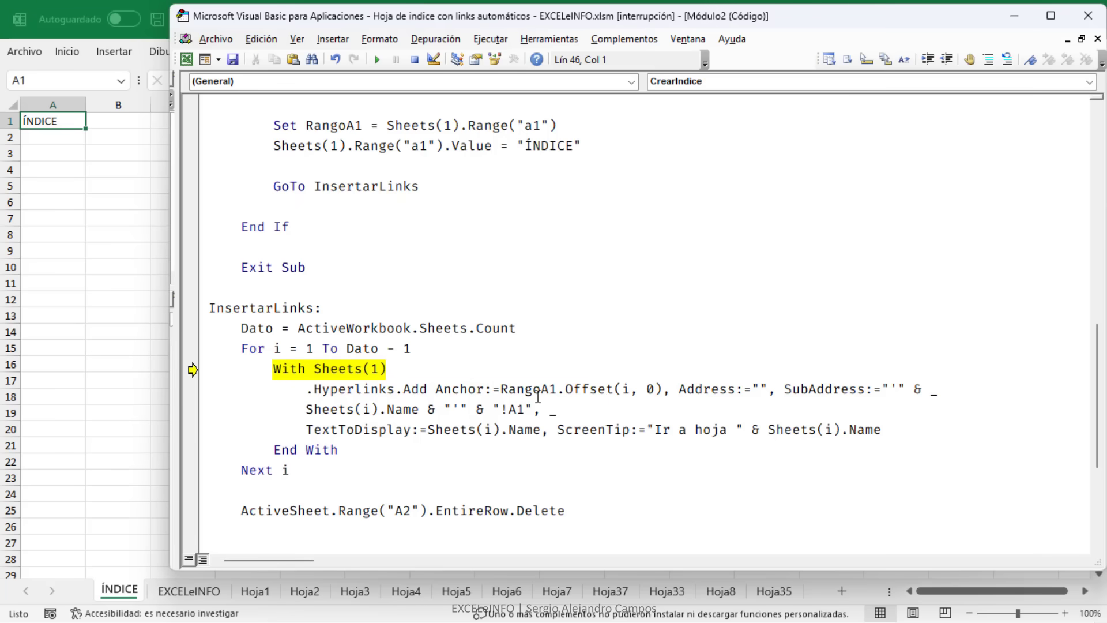
# Run the With Sheets(1) line and review the RangoA1.Offset(i) anchor and loop counter i
pyautogui.press('F8')
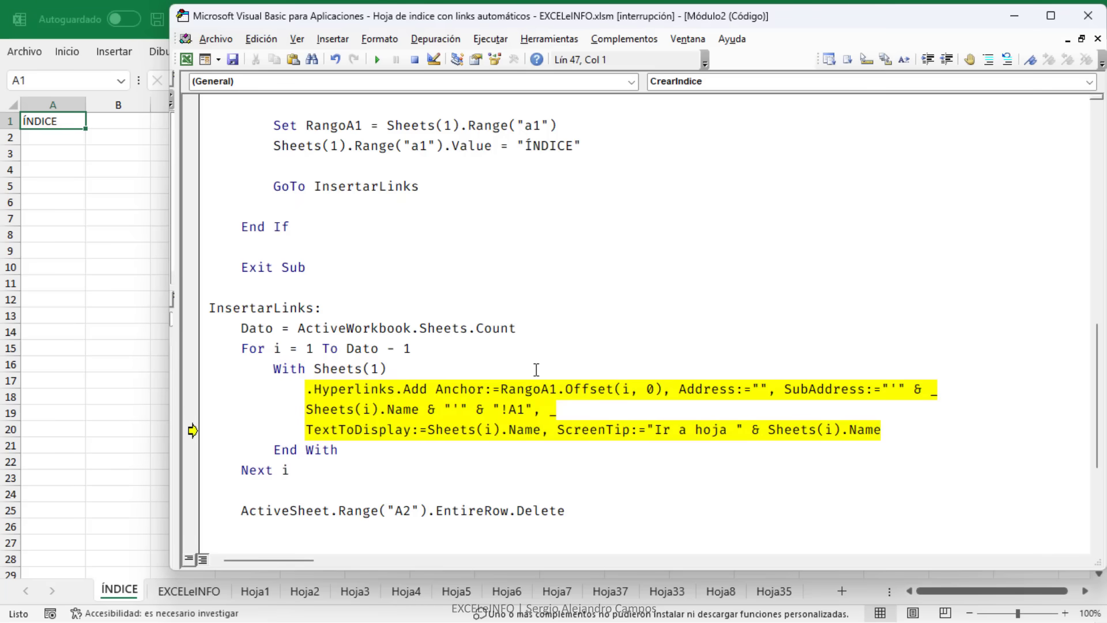
pyautogui.doubleClick(407, 391)
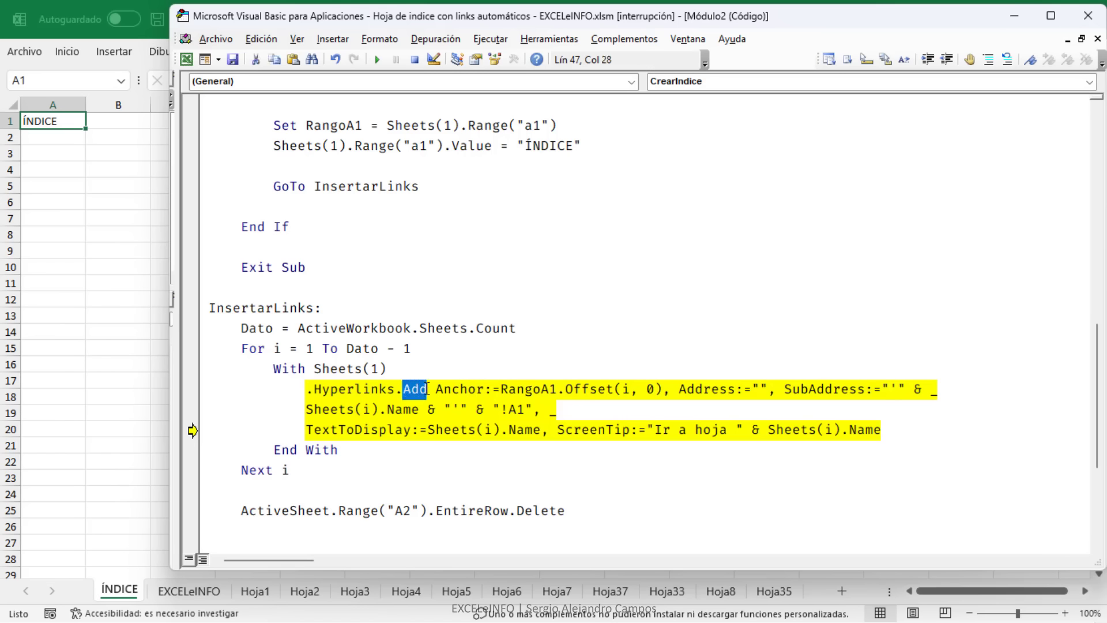
pyautogui.doubleClick(350, 391)
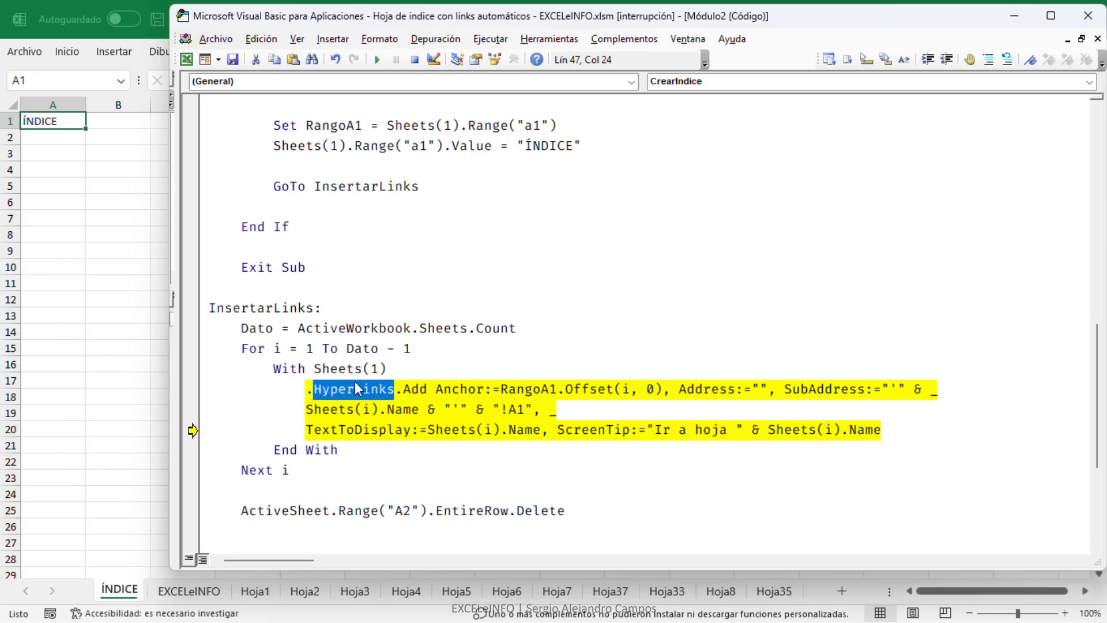
pyautogui.doubleClick(591, 390)
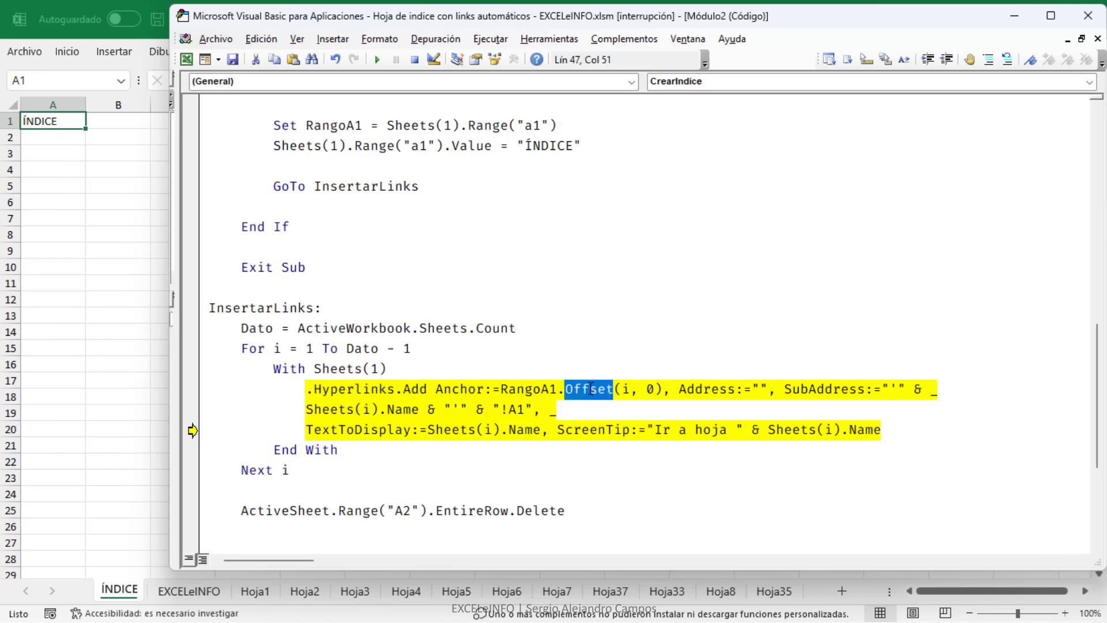
pyautogui.doubleClick(533, 389)
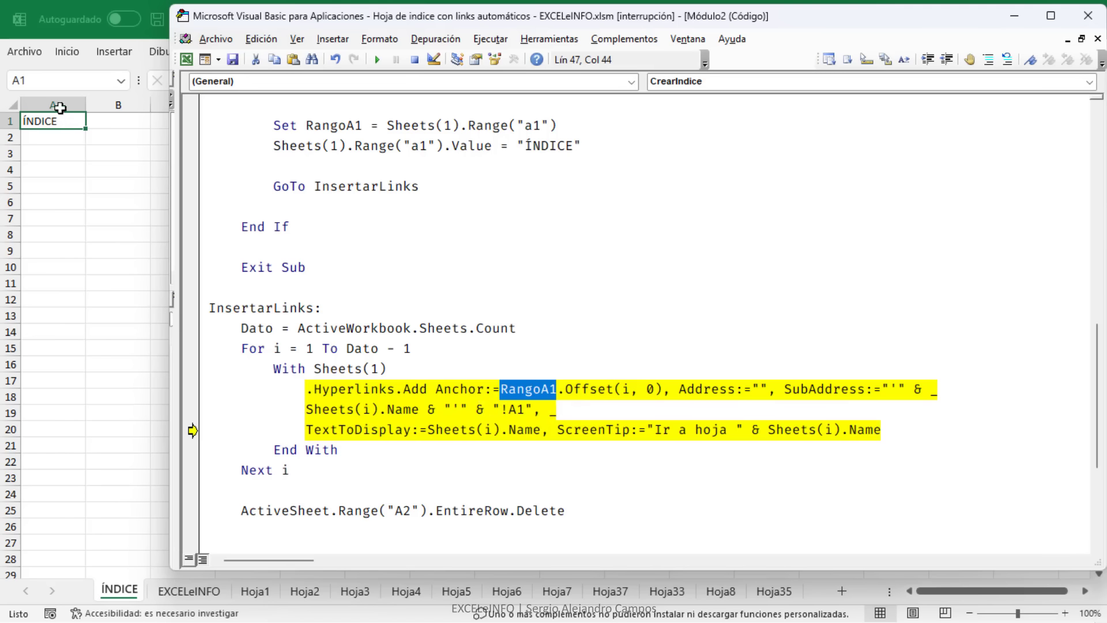
pyautogui.doubleClick(589, 390)
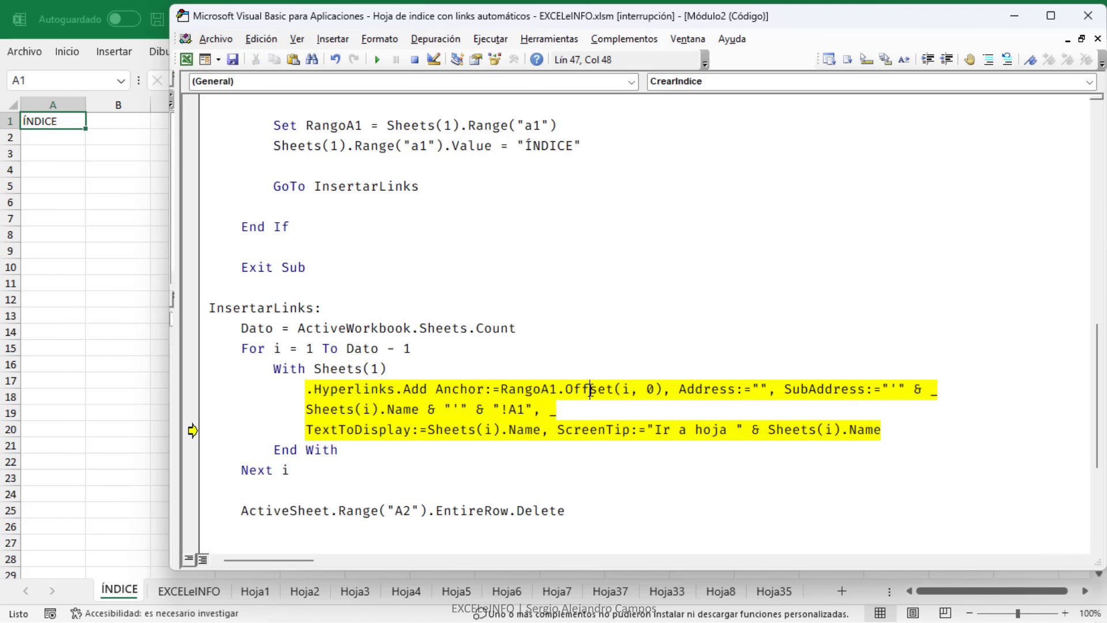
pyautogui.click(626, 390)
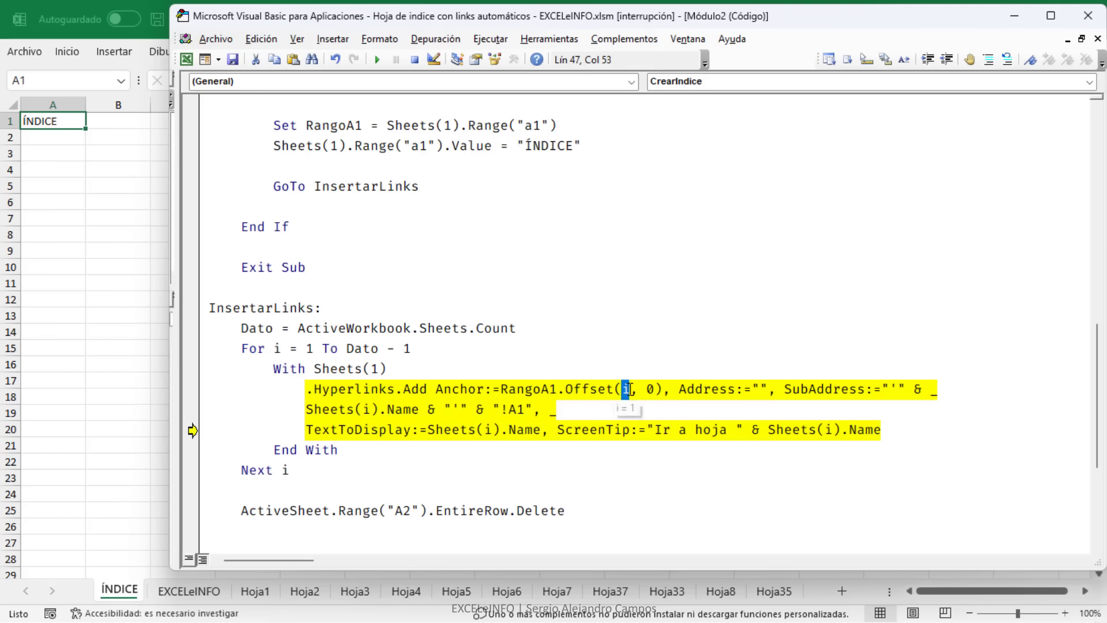
pyautogui.doubleClick(625, 389)
pyautogui.doubleClick(278, 349)
pyautogui.moveTo(277, 348)
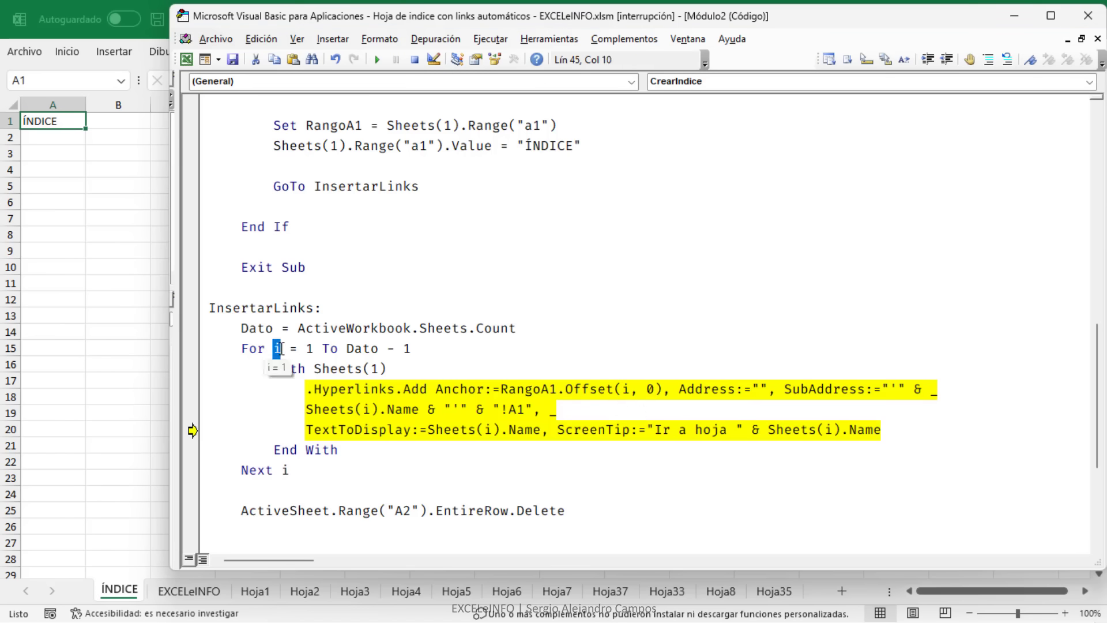
pyautogui.doubleClick(312, 348)
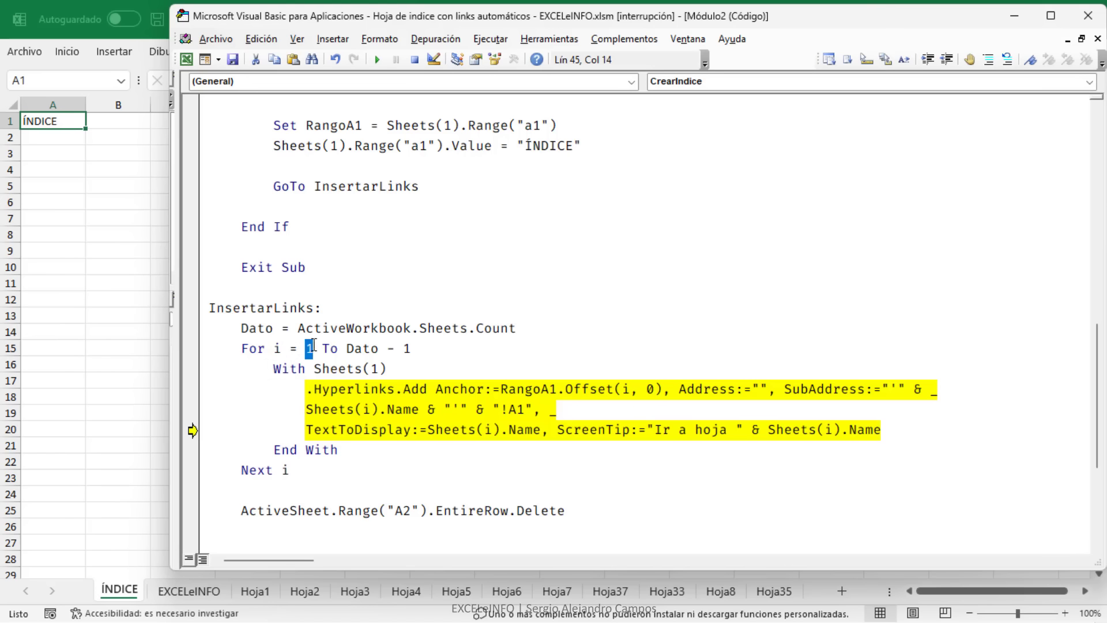
pyautogui.click(304, 348)
pyautogui.click(404, 227)
# Review the SubAddress, TextToDisplay and 'Ir a hoja' ScreenTip arguments, then add the ÍNDICE link in A2
pyautogui.click(718, 393)
pyautogui.doubleClick(718, 394)
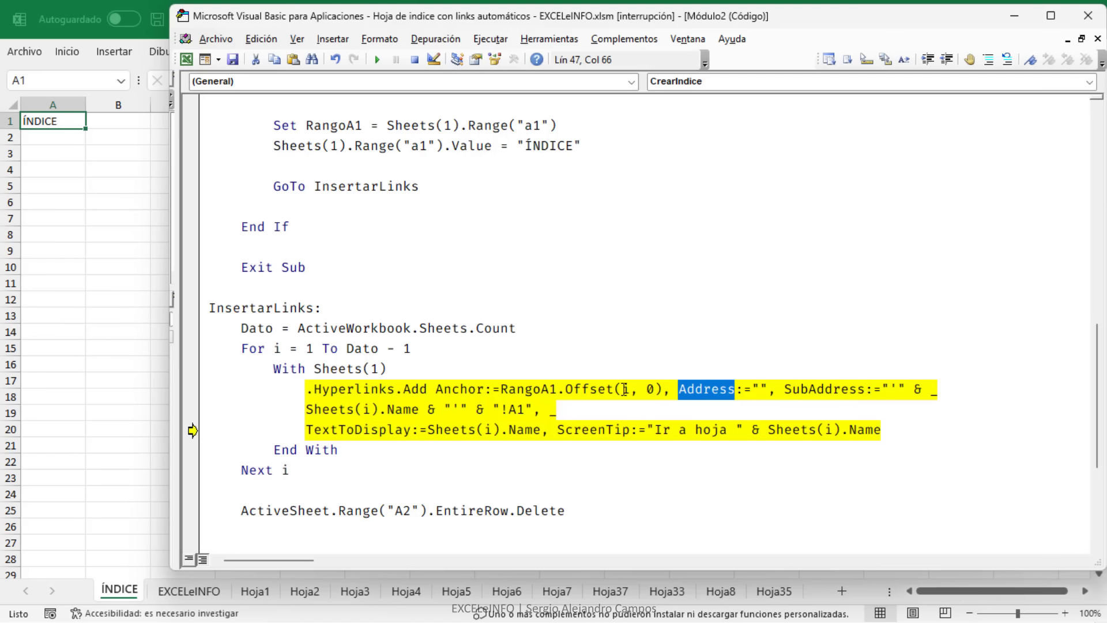
pyautogui.moveTo(387, 409); pyautogui.dragTo(420, 409)
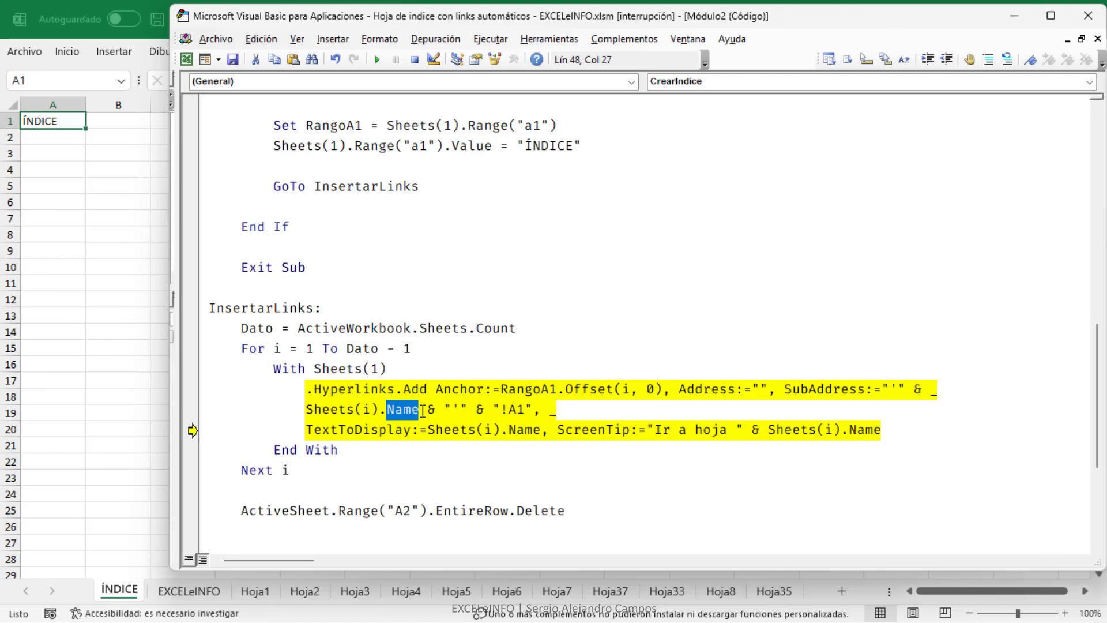
pyautogui.click(506, 409)
pyautogui.moveTo(508, 410); pyautogui.dragTo(527, 412)
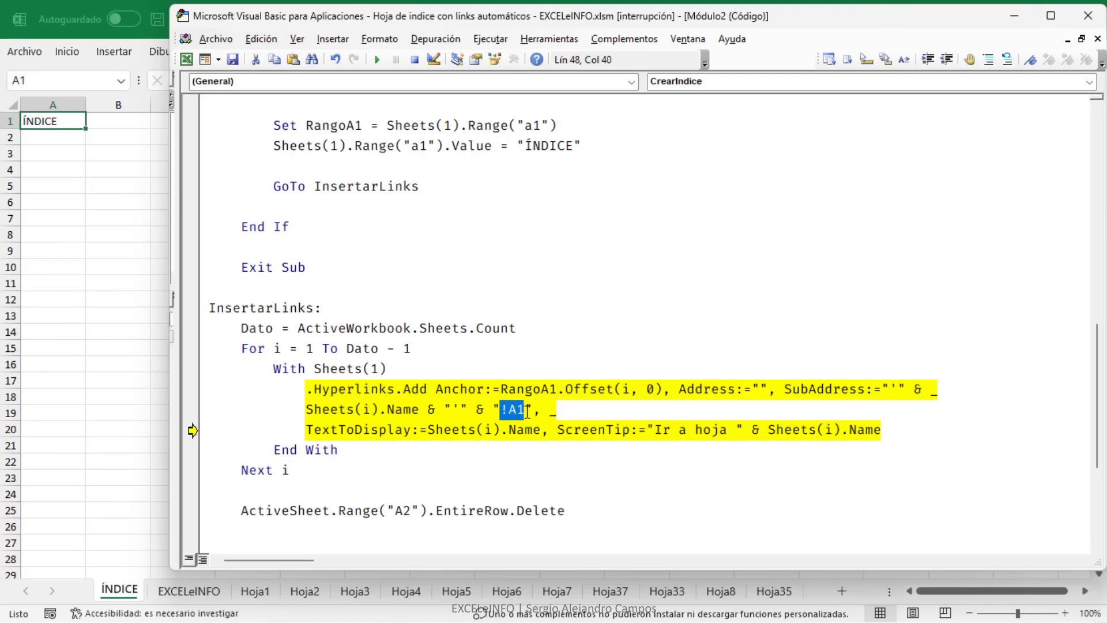
pyautogui.click(526, 411)
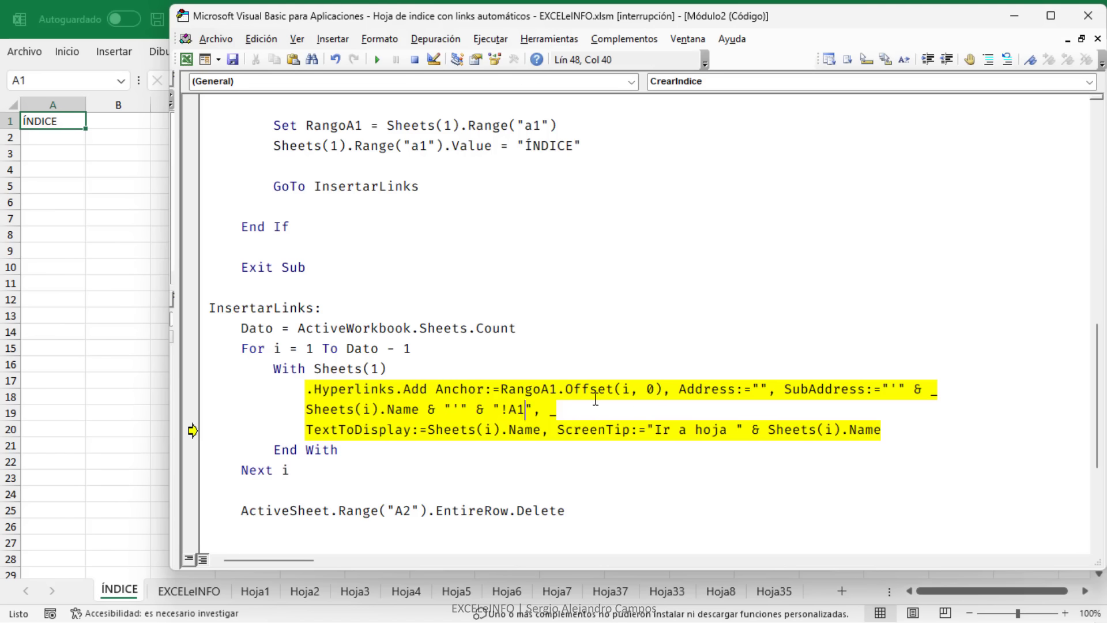
pyautogui.press('Down')
pyautogui.press('Home')
pyautogui.hotkey('ctrl', 'shift', 'Right')
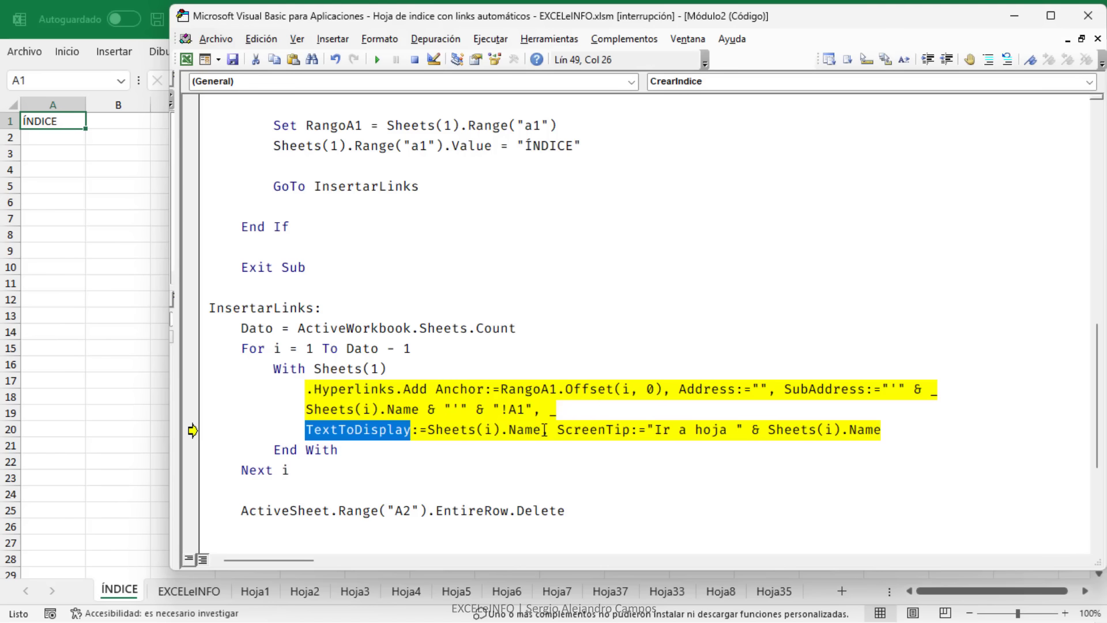
pyautogui.moveTo(544, 430); pyautogui.dragTo(427, 431)
pyautogui.click(667, 430)
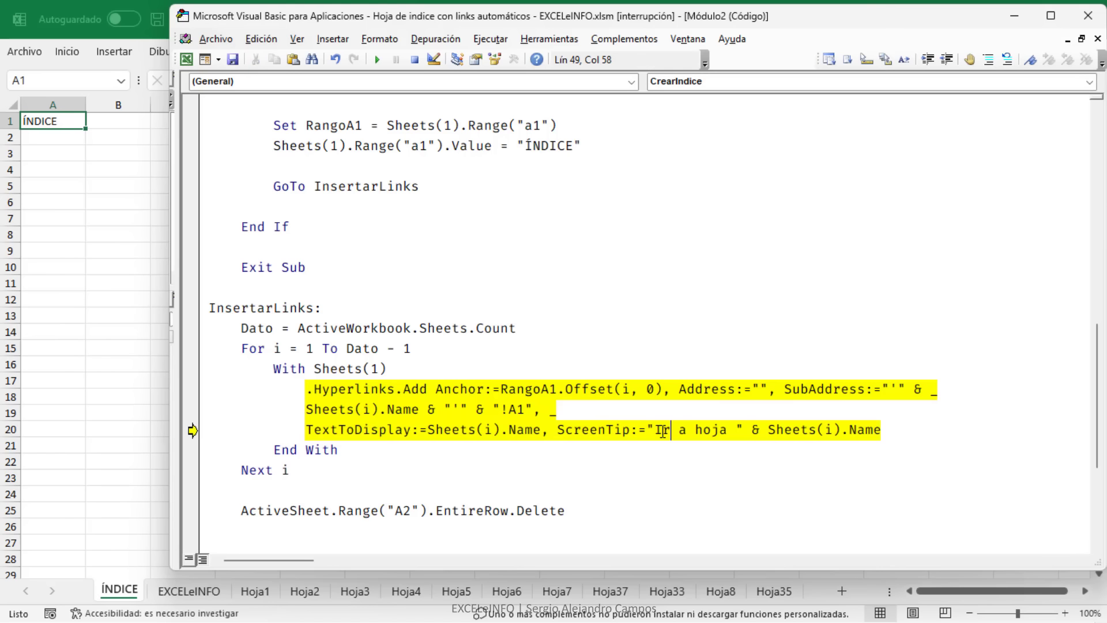
pyautogui.click(661, 431)
pyautogui.moveTo(655, 430); pyautogui.dragTo(901, 431)
pyautogui.click(901, 431)
pyautogui.press('F8')
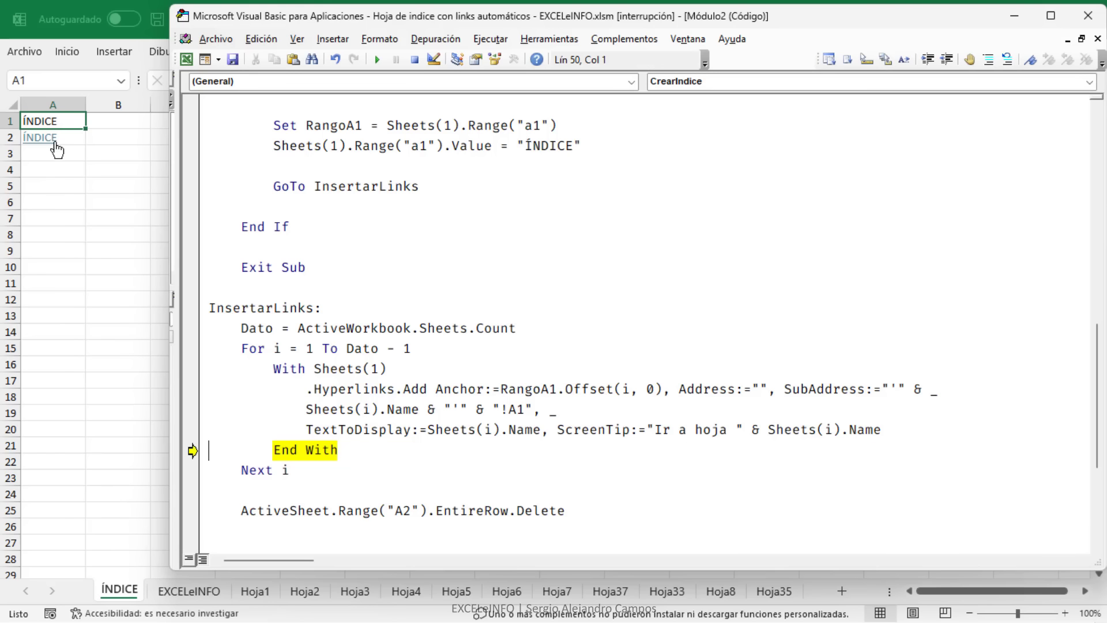
# Enter the loop and check the sheet count held in Dato
pyautogui.moveTo(490, 429)
pyautogui.press('F8')
pyautogui.press('F8')
pyautogui.click(362, 349)
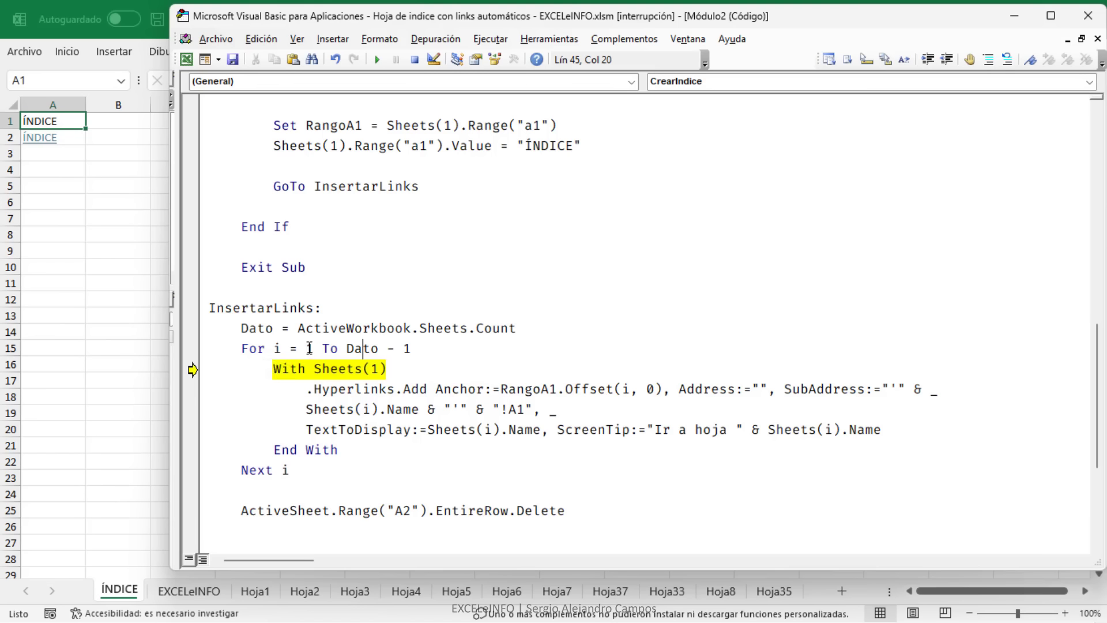
pyautogui.click(355, 348)
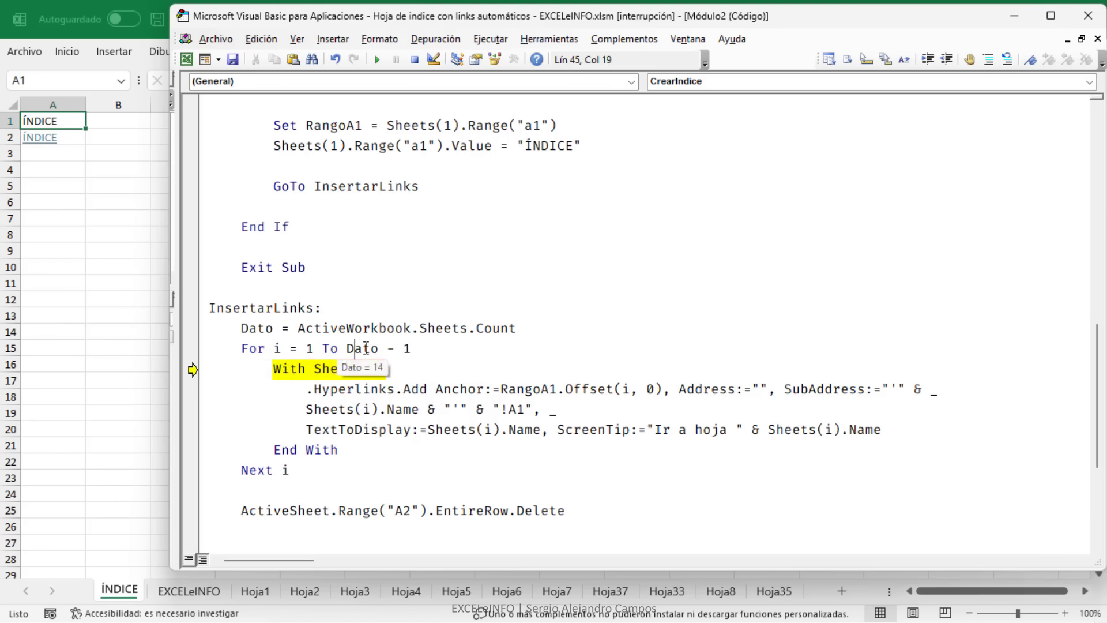
pyautogui.moveTo(379, 449)
pyautogui.mouseDown()
pyautogui.moveTo(250, 431)
pyautogui.moveTo(448, 386)
pyautogui.mouseUp()
pyautogui.click(455, 371)
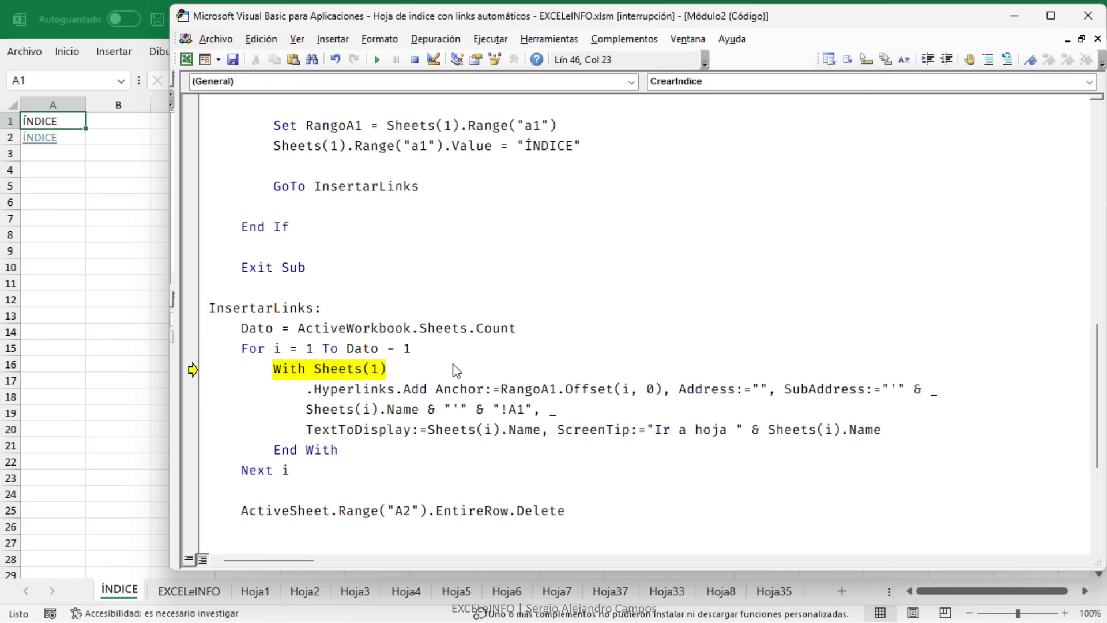
# Step through each loop pass, adding links EXCELeINFO through Hoja35 in A3–A14
pyautogui.press('F8')
pyautogui.press('F8')
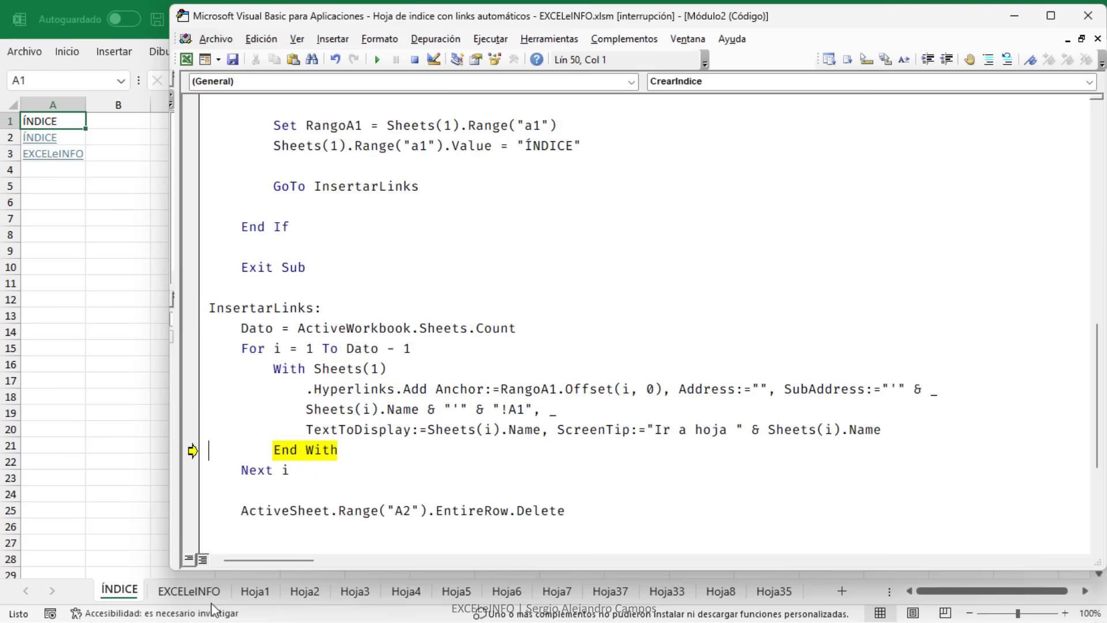
pyautogui.press('F8')
pyautogui.press('F8')
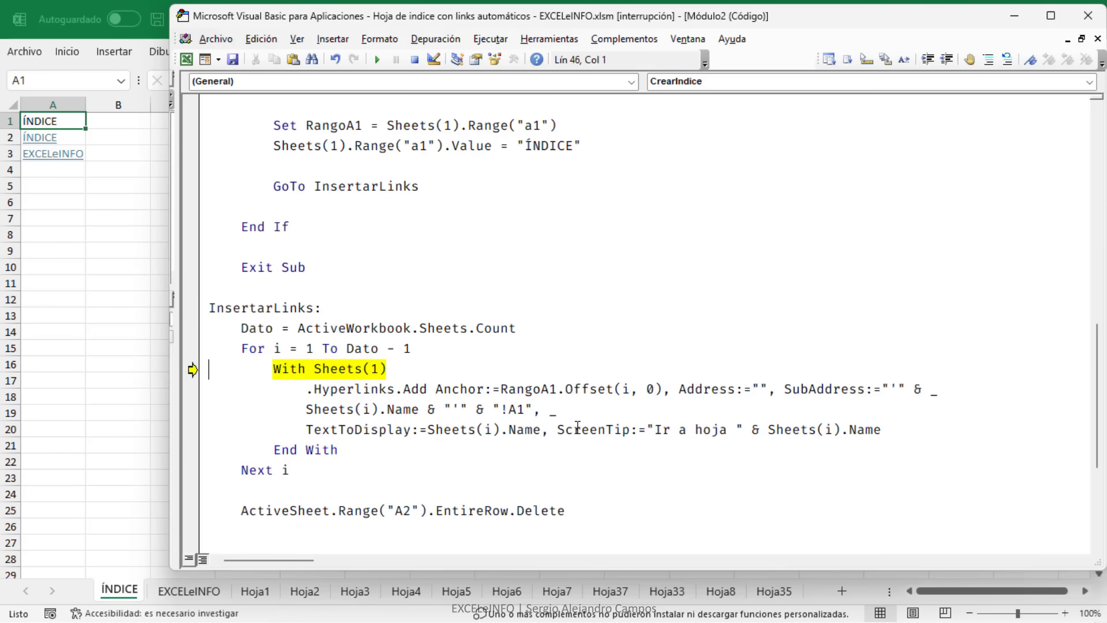
pyautogui.press('F8')
pyautogui.press('F8')
pyautogui.press('F8')
pyautogui.press('F8')
pyautogui.press('F8')
pyautogui.press('F8')
pyautogui.press('F8')
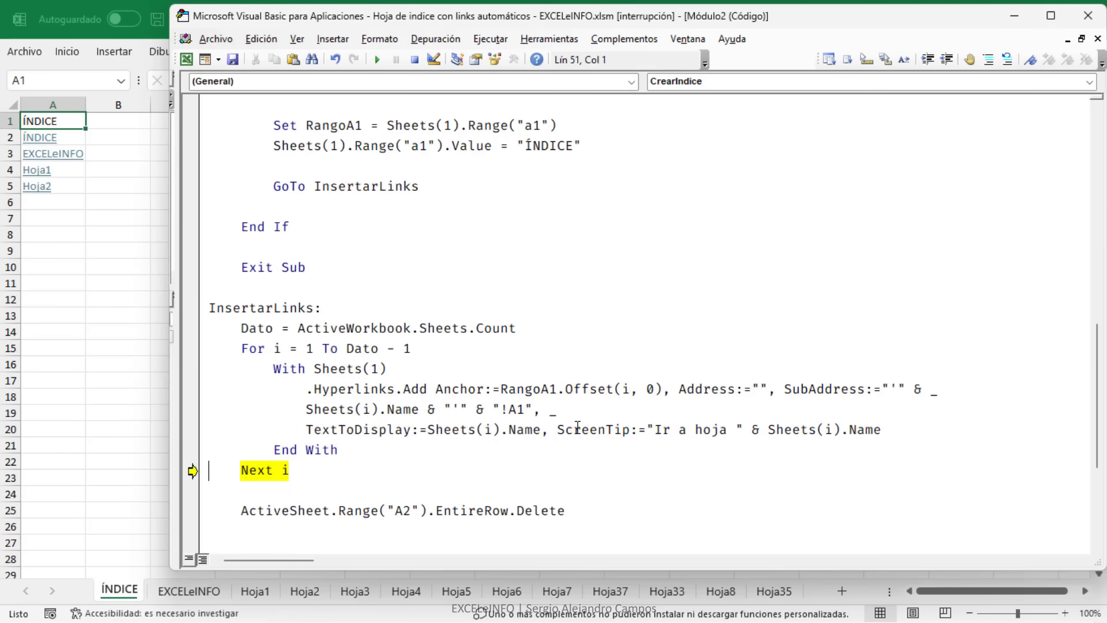
pyautogui.press('F8')
pyautogui.press('F8')
pyautogui.press('F8')
pyautogui.press('F8')
pyautogui.press('F8')
pyautogui.press('F8')
pyautogui.press('F8')
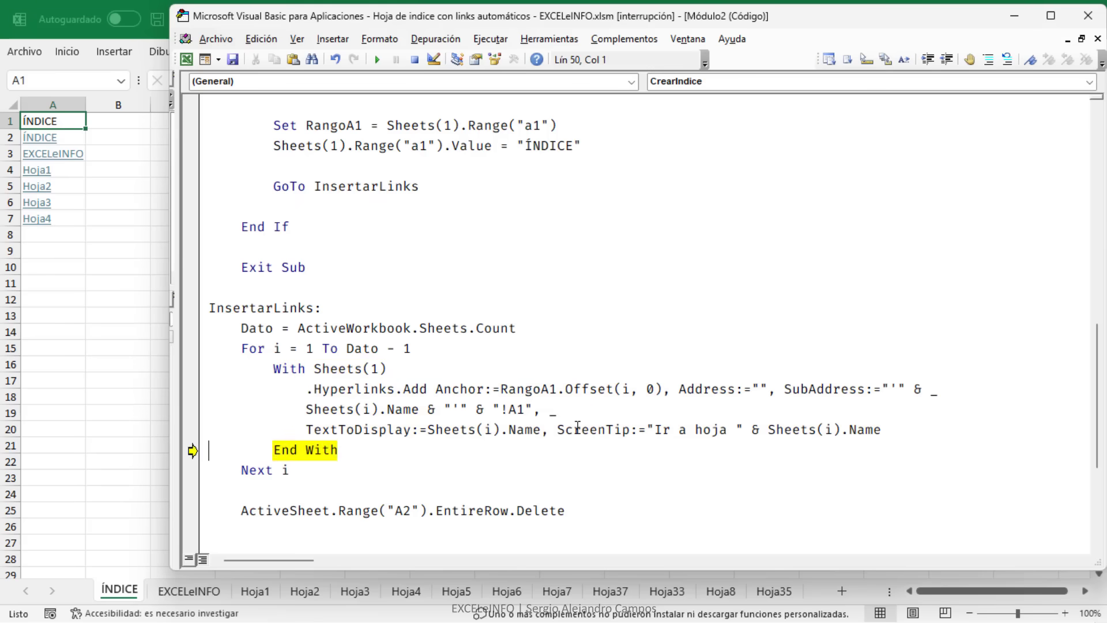
pyautogui.press('F8')
pyautogui.press('F8')
pyautogui.press('F8')
pyautogui.press('F8')
pyautogui.press('F8')
pyautogui.press('F8')
pyautogui.press('F8')
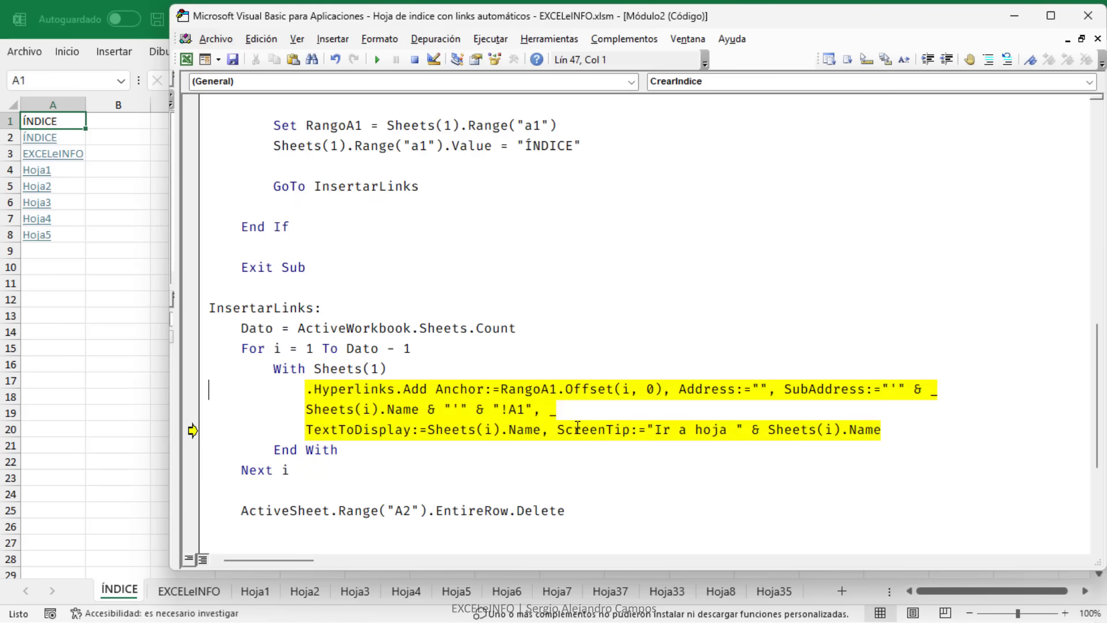
pyautogui.press('F8')
pyautogui.press('F8')
pyautogui.press('F8')
pyautogui.press('F8')
pyautogui.press('F8')
pyautogui.press('F8')
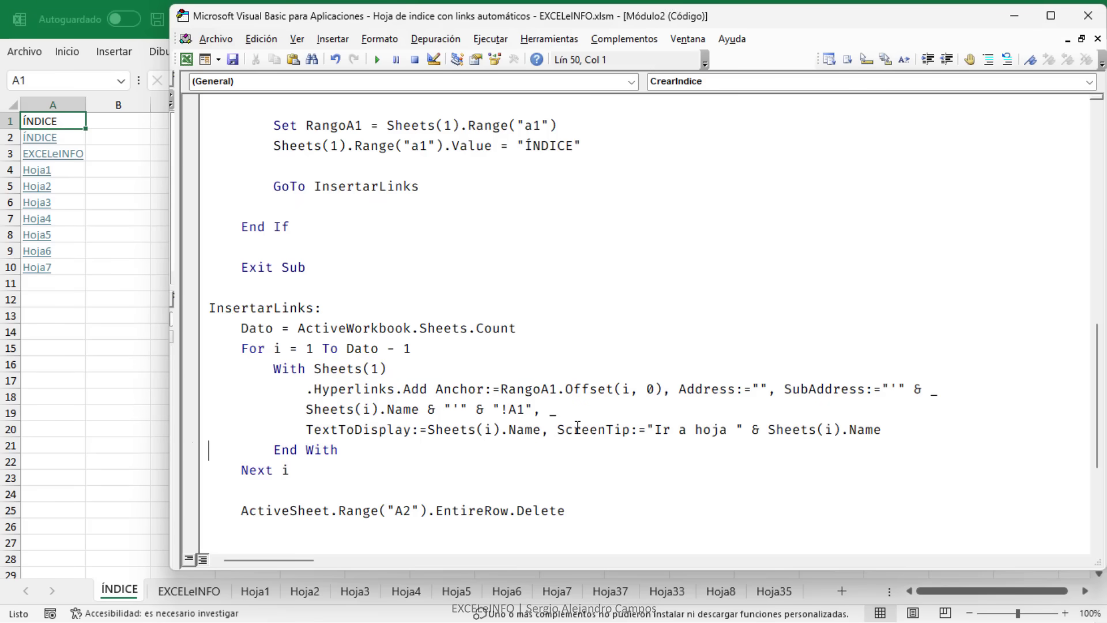
pyautogui.press('F8')
pyautogui.press('F8')
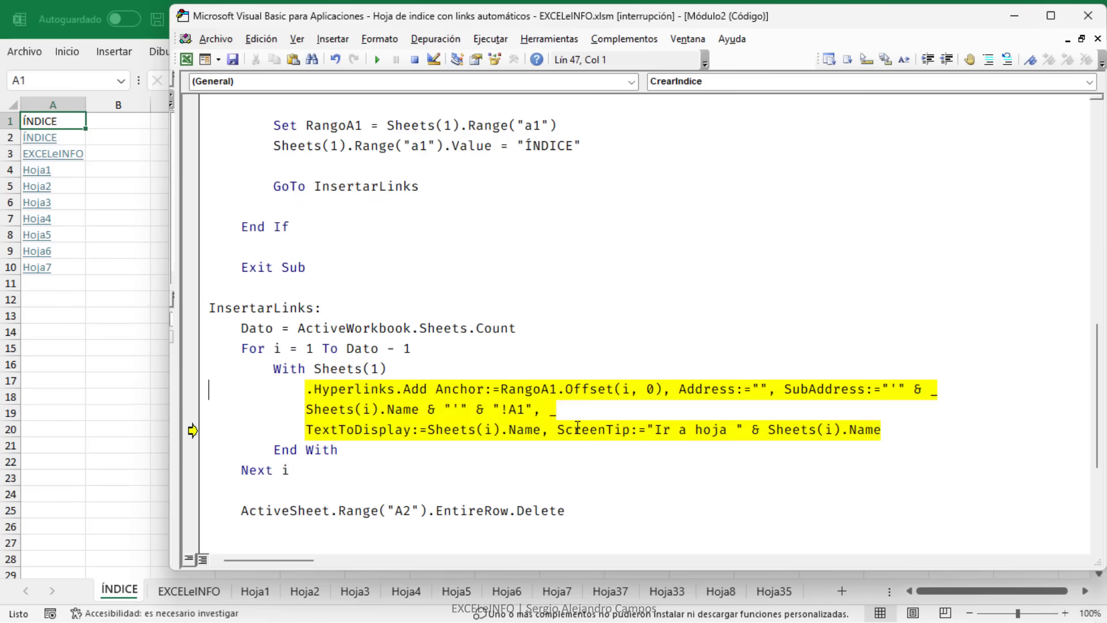
pyautogui.press('F8')
pyautogui.press('F8')
pyautogui.press('F8')
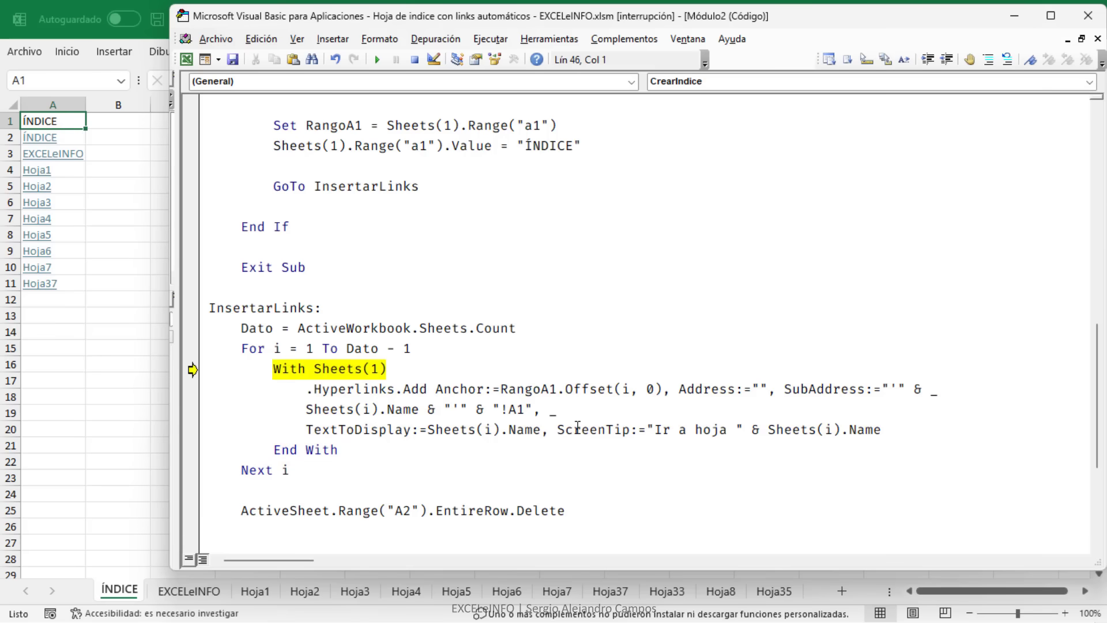
pyautogui.press('F8')
pyautogui.press('F8')
pyautogui.press('F8')
pyautogui.press('F8')
pyautogui.press('F8')
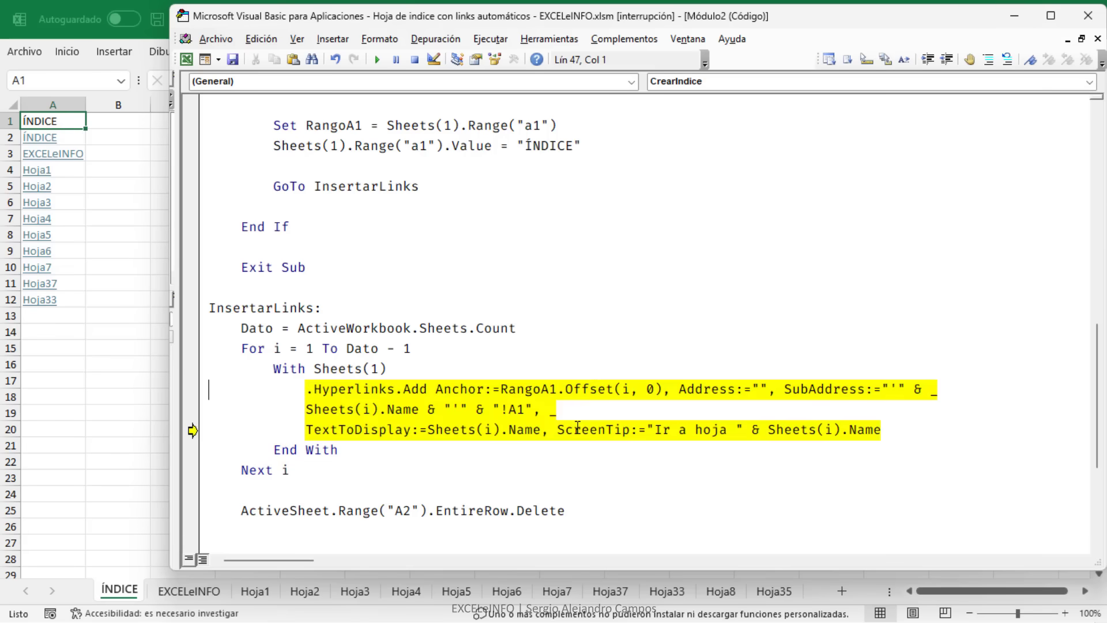
pyautogui.press('F8')
pyautogui.press('F8')
pyautogui.press('F8')
pyautogui.press('F5')
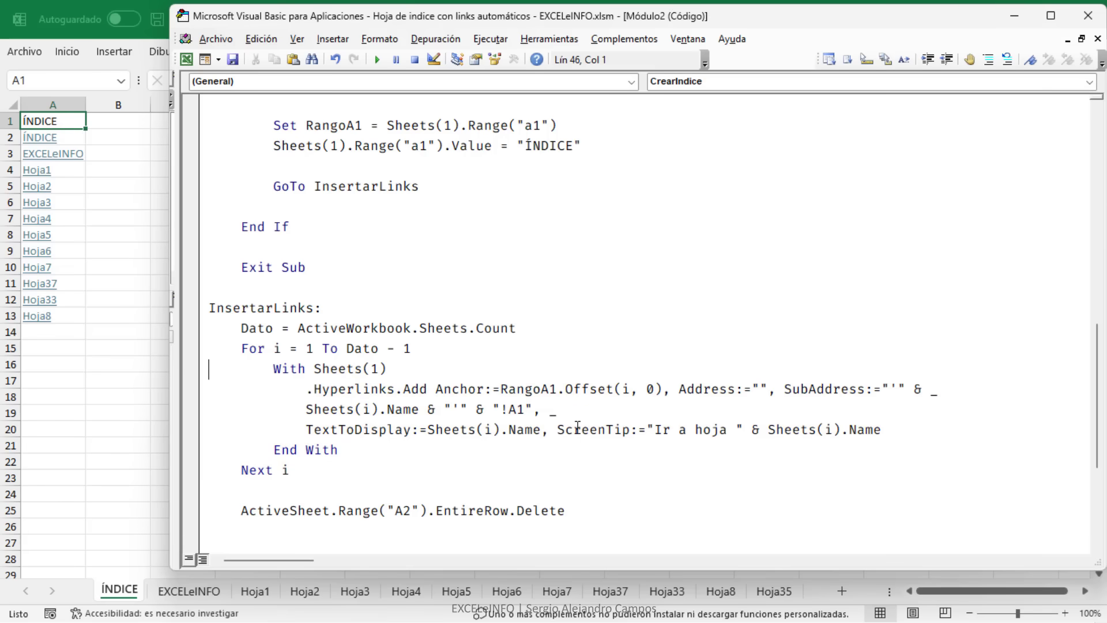
pyautogui.press('F8')
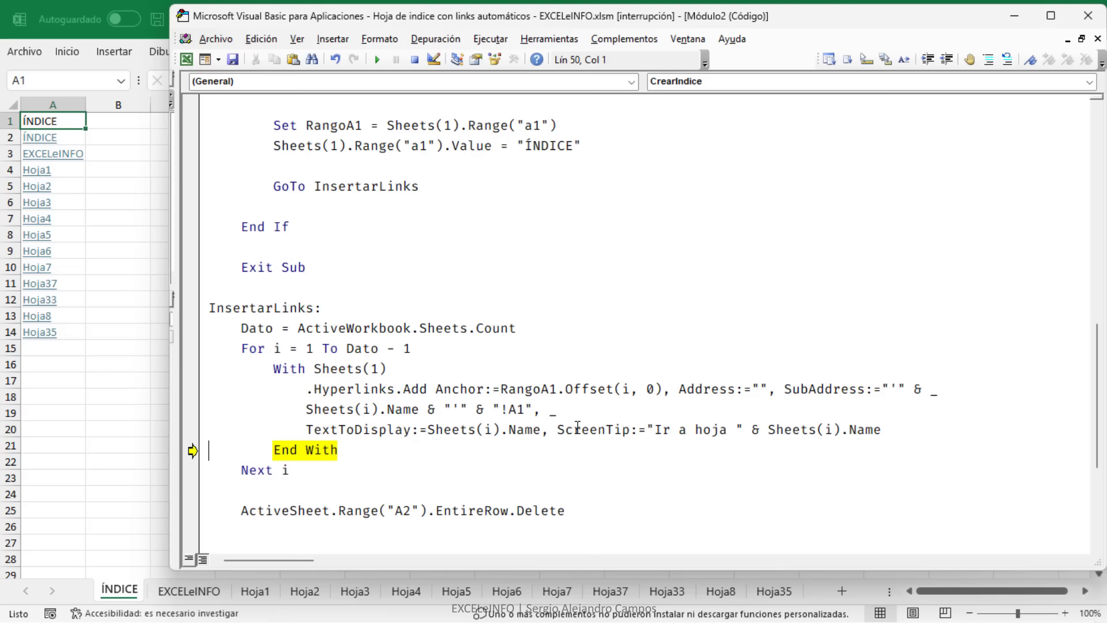
pyautogui.press('F8')
pyautogui.press('F8')
pyautogui.scroll(-4, 578, 429)
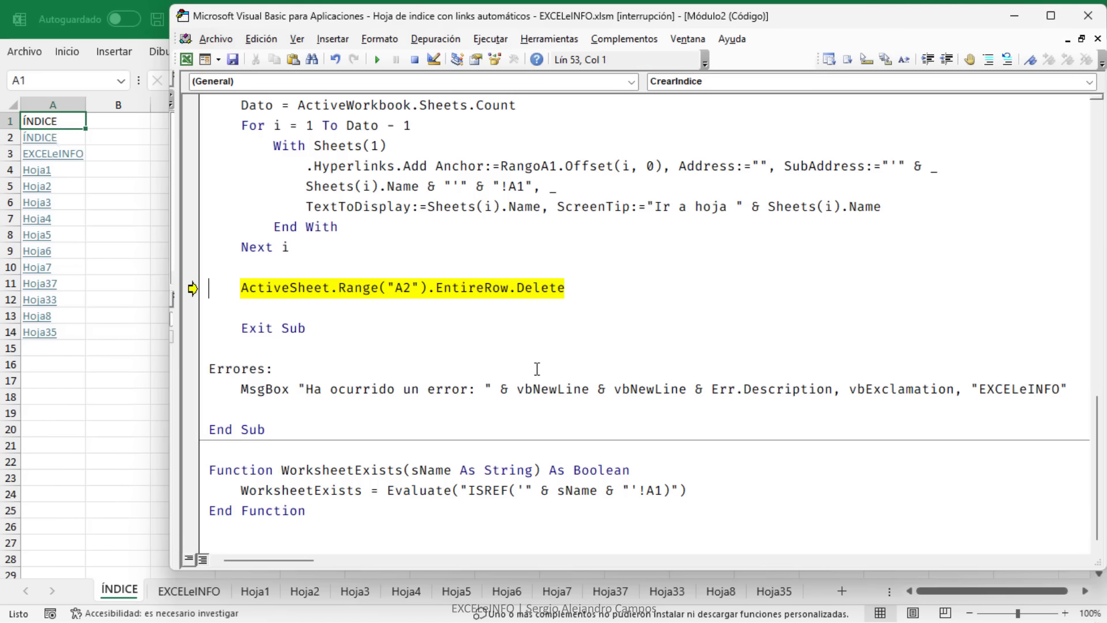
# Execute Range("A2").EntireRow.Delete to drop the ÍNDICE self-link row, then run CrearIndice to End Sub
pyautogui.click(592, 289)
pyautogui.doubleClick(538, 288)
pyautogui.doubleClick(469, 287)
pyautogui.click(469, 287)
pyautogui.press('F8')
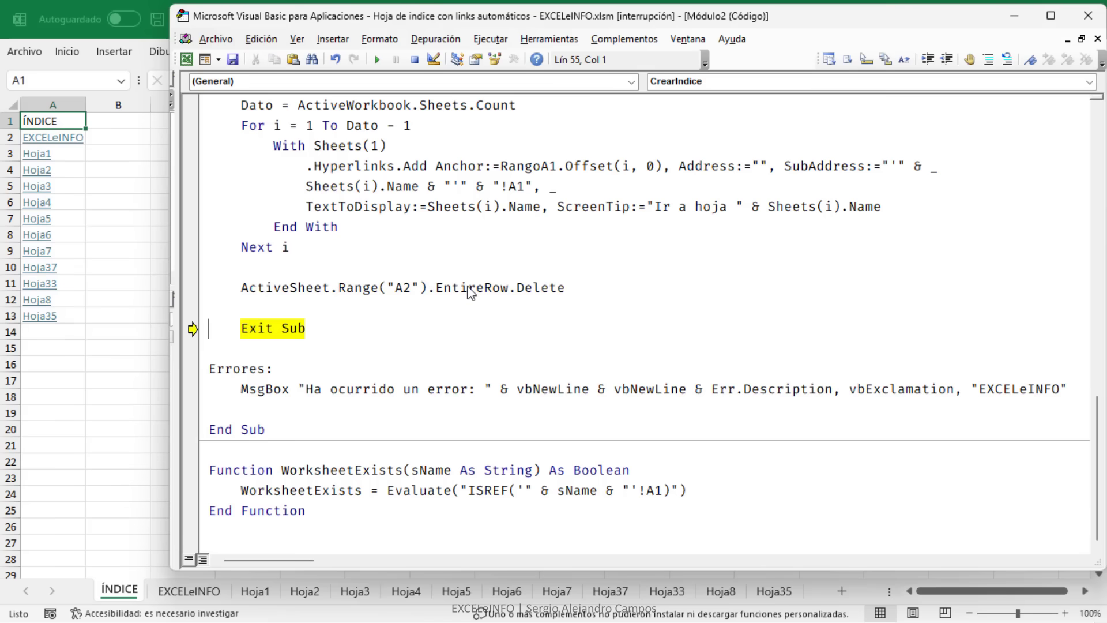
pyautogui.press('F8')
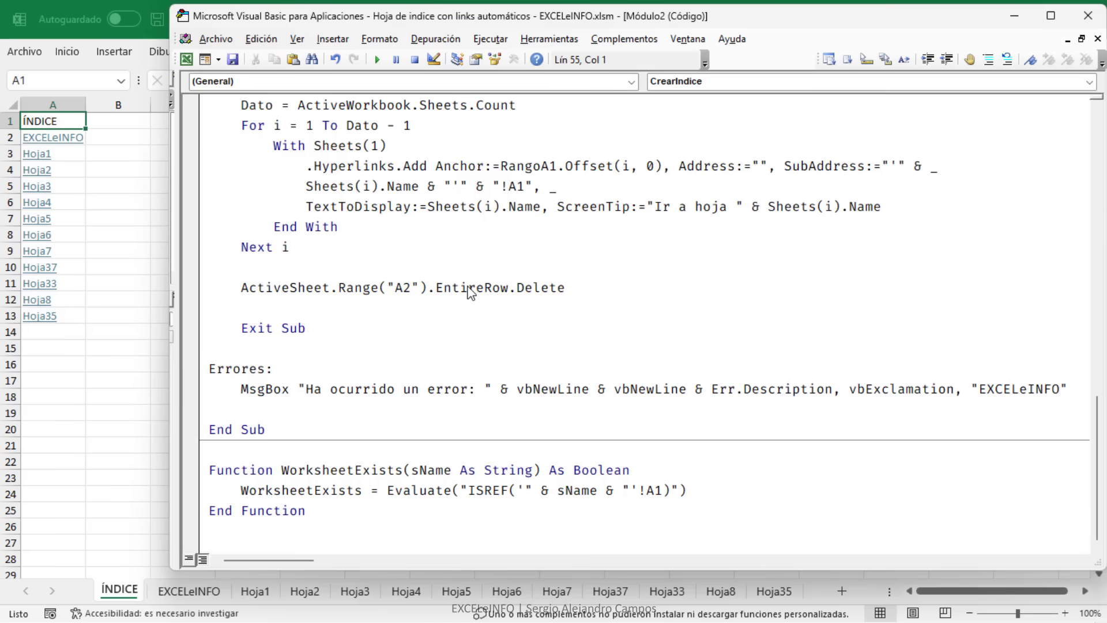
pyautogui.scroll(9, 469, 291)
# Switch to the EXCELeINFO sheet and reopen the Visual Basic editor from Programador
pyautogui.scroll(5, 472, 282)
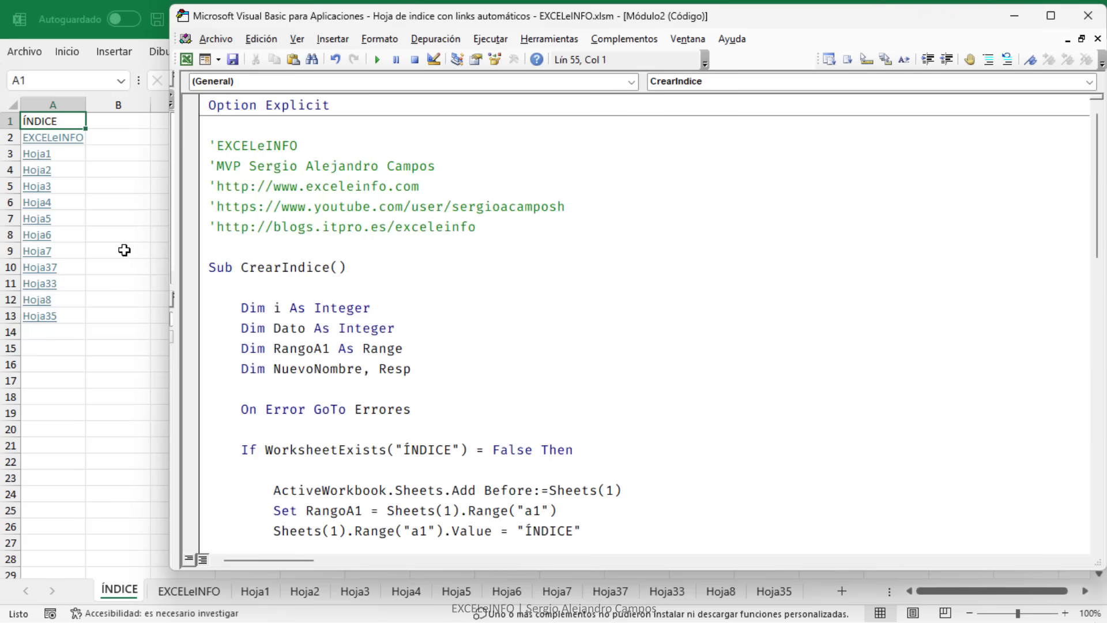
pyautogui.click(178, 602)
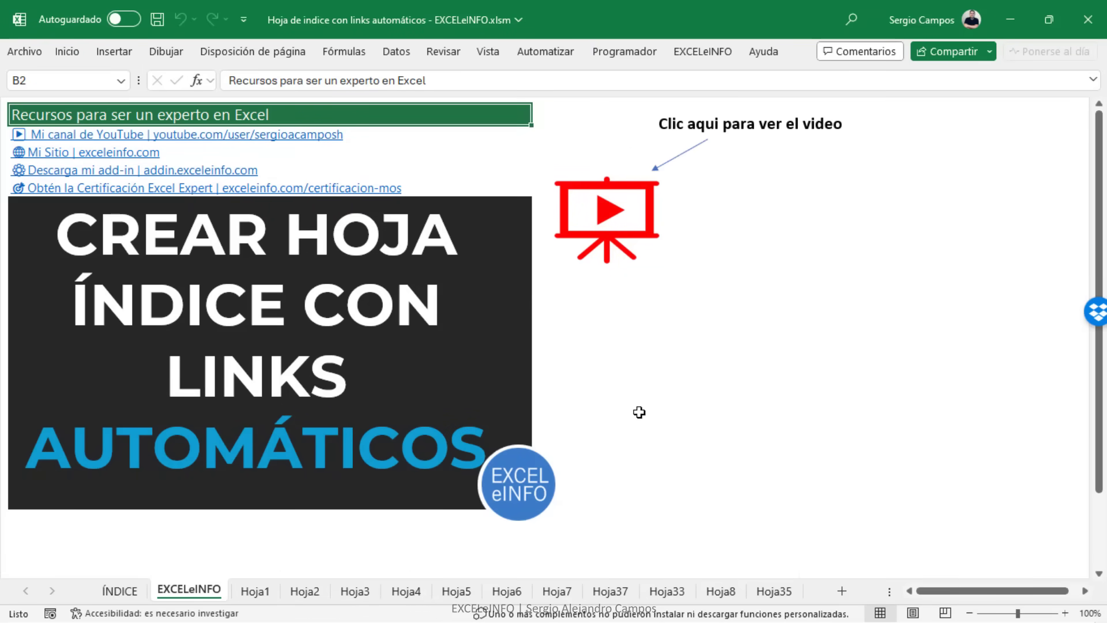
pyautogui.click(622, 53)
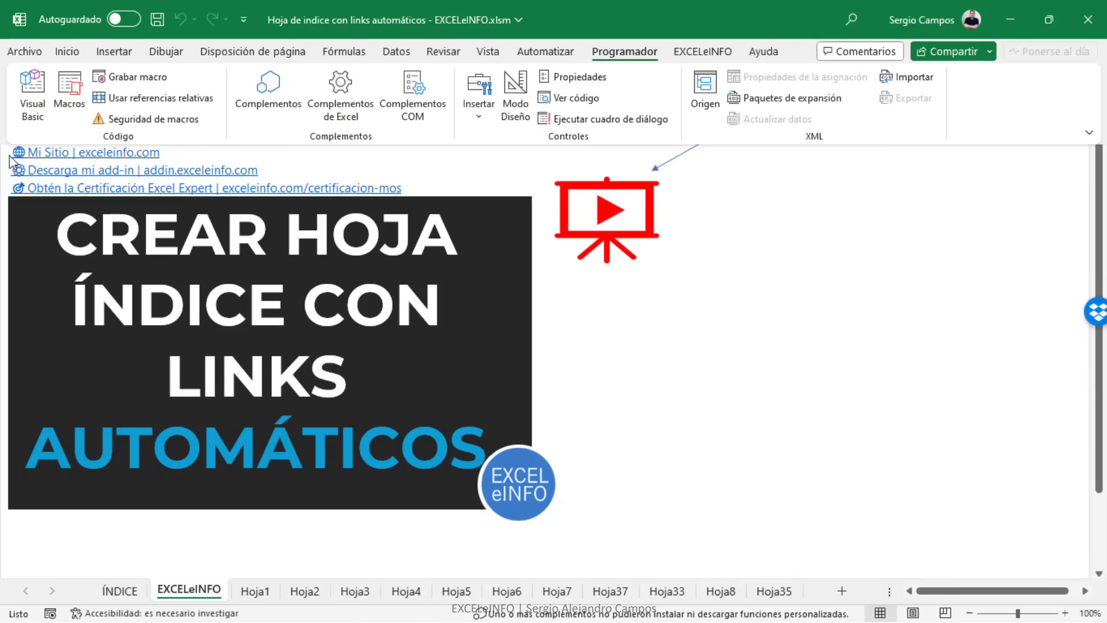
pyautogui.click(32, 96)
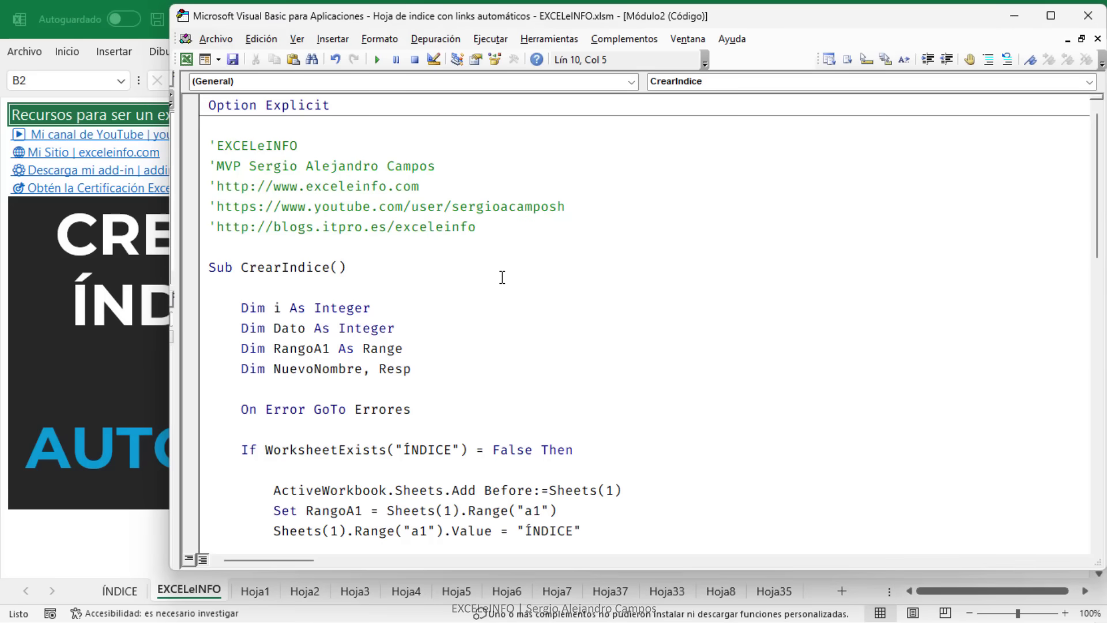
# Restart CrearIndice step by step and run through the WorksheetExists check for ÍNDICE
pyautogui.scroll(-1, 502, 277)
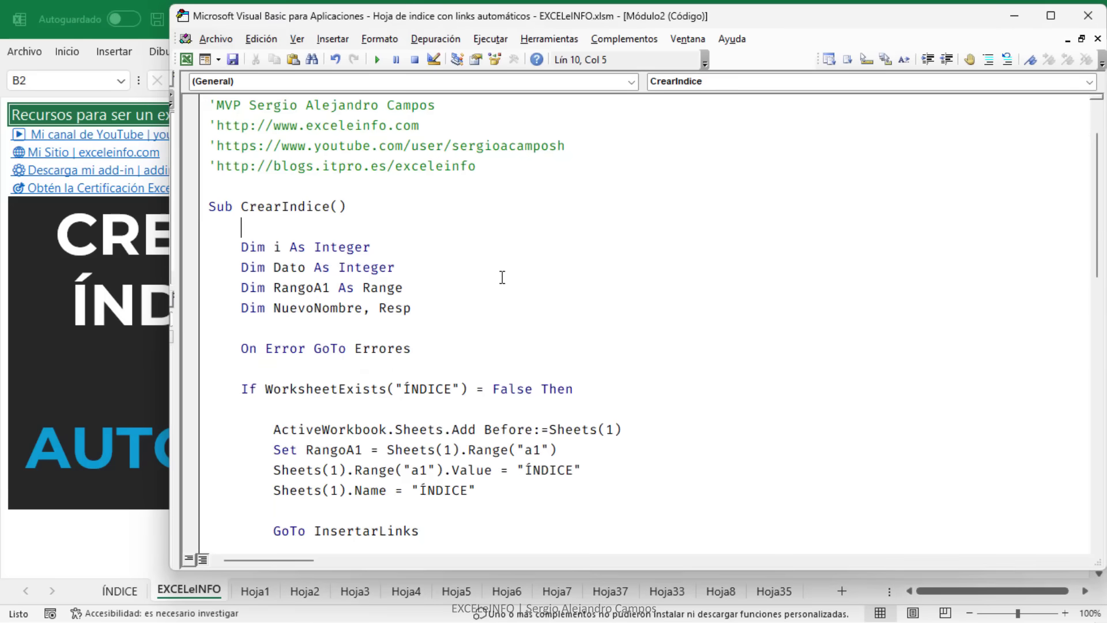
pyautogui.scroll(-1, 502, 277)
pyautogui.press('F8')
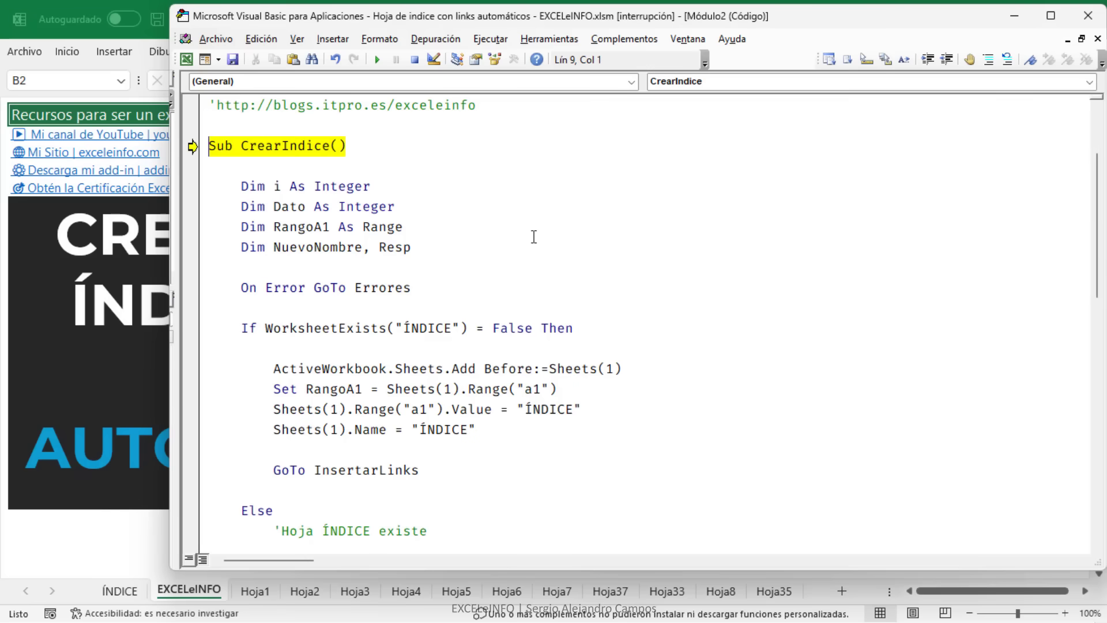
pyautogui.press('F8')
pyautogui.press('F8')
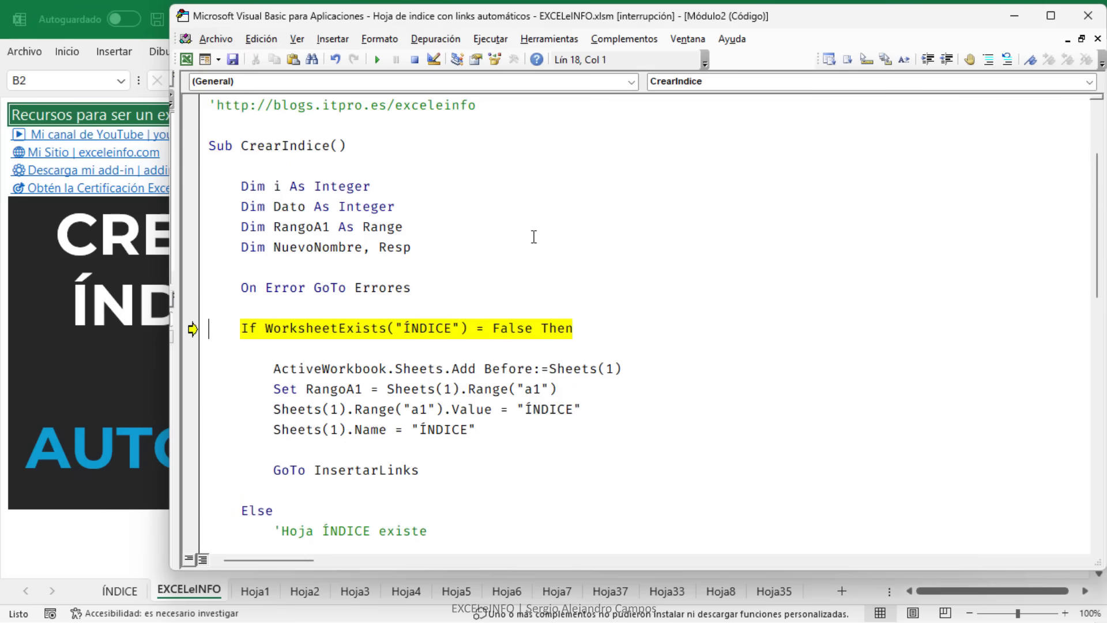
pyautogui.scroll(-2, 534, 237)
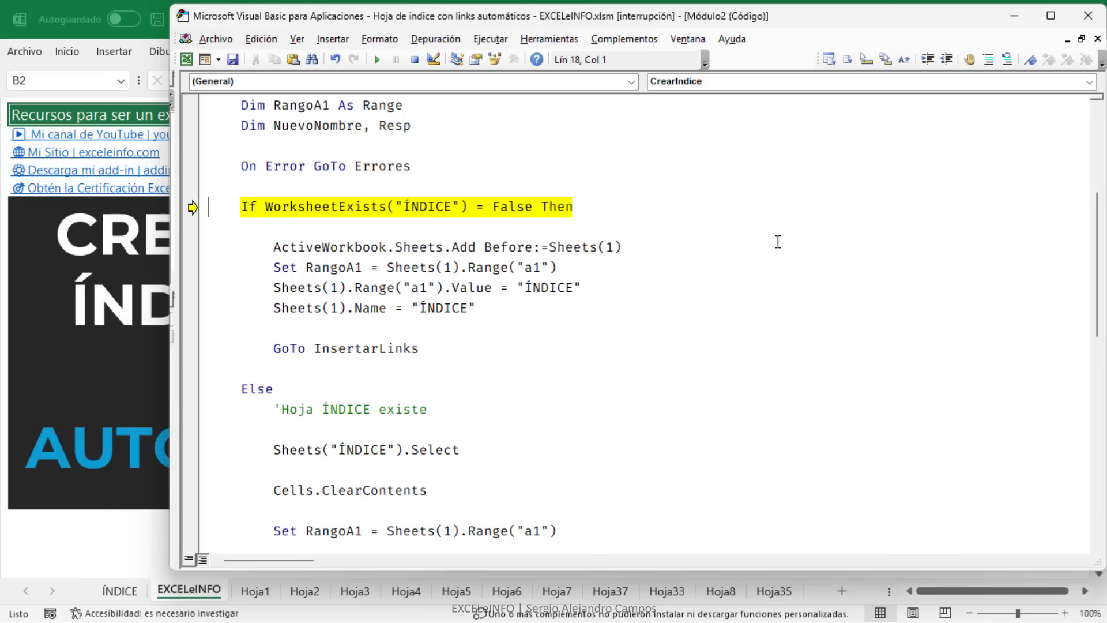
pyautogui.press('F8')
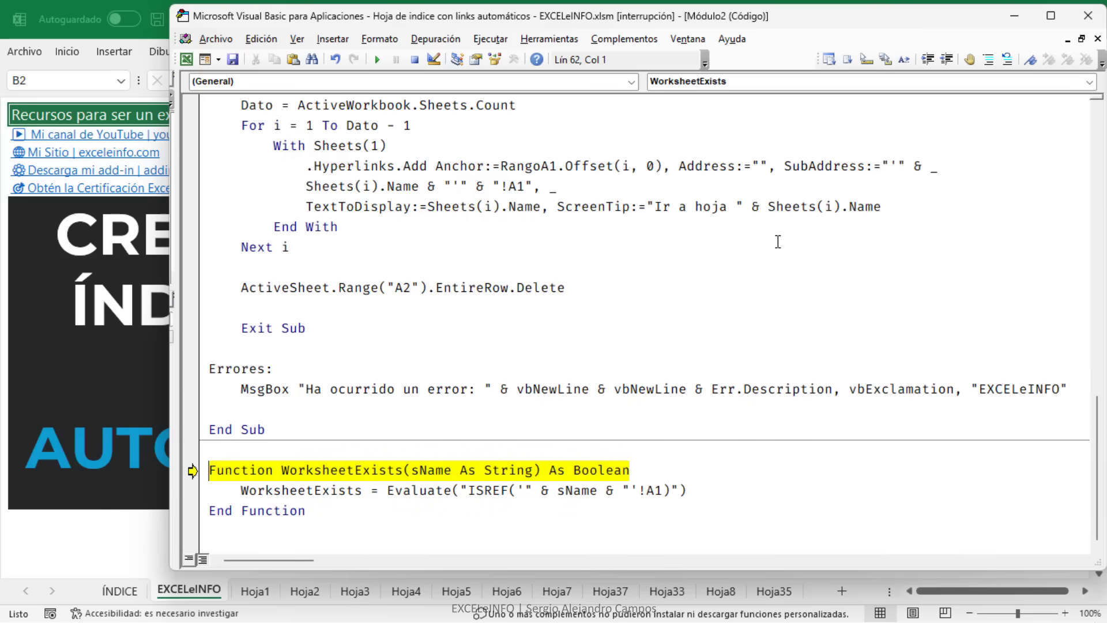
pyautogui.press('F8')
pyautogui.press('F8')
pyautogui.press('F8')
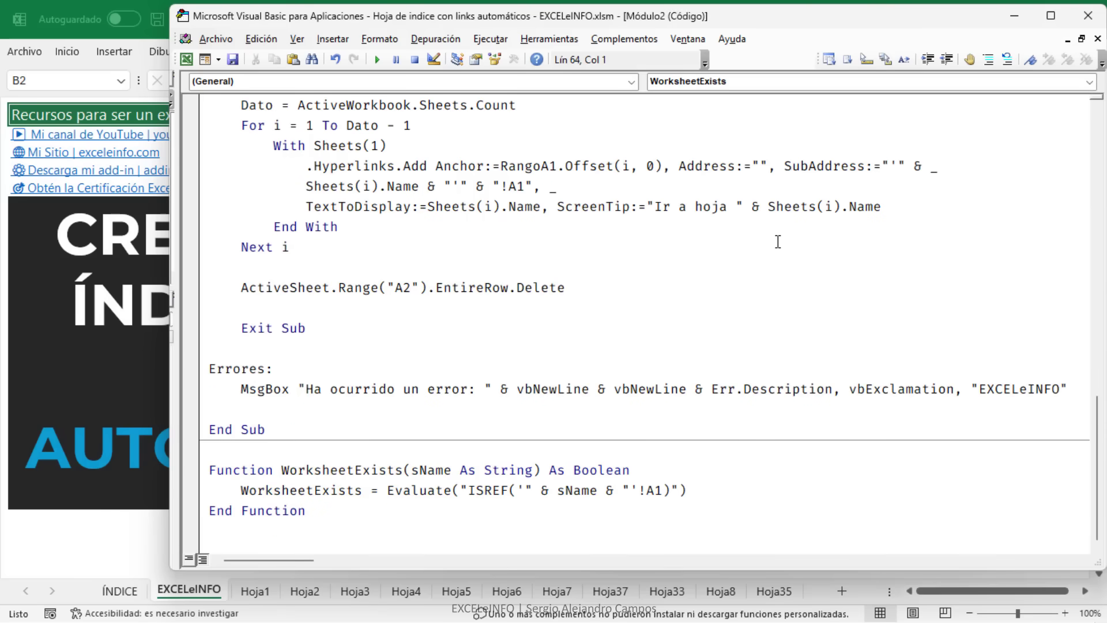
# Review the new-sheet block and Else branch, then advance to Sheets("ÍNDICE").Select
pyautogui.moveTo(265, 146); pyautogui.dragTo(471, 147)
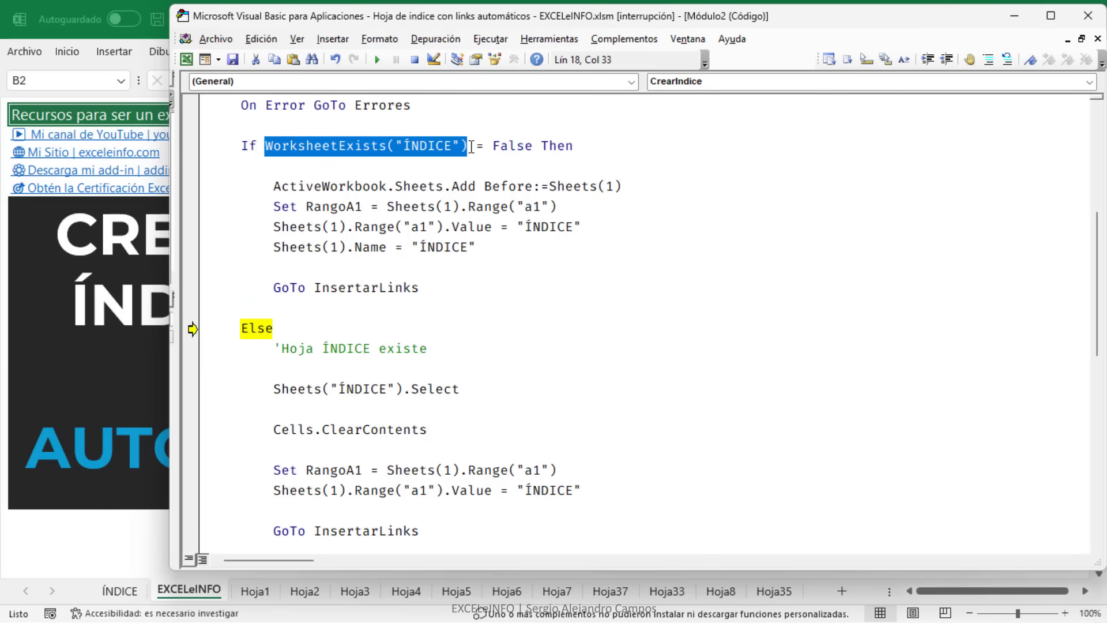
pyautogui.moveTo(492, 292); pyautogui.dragTo(243, 196)
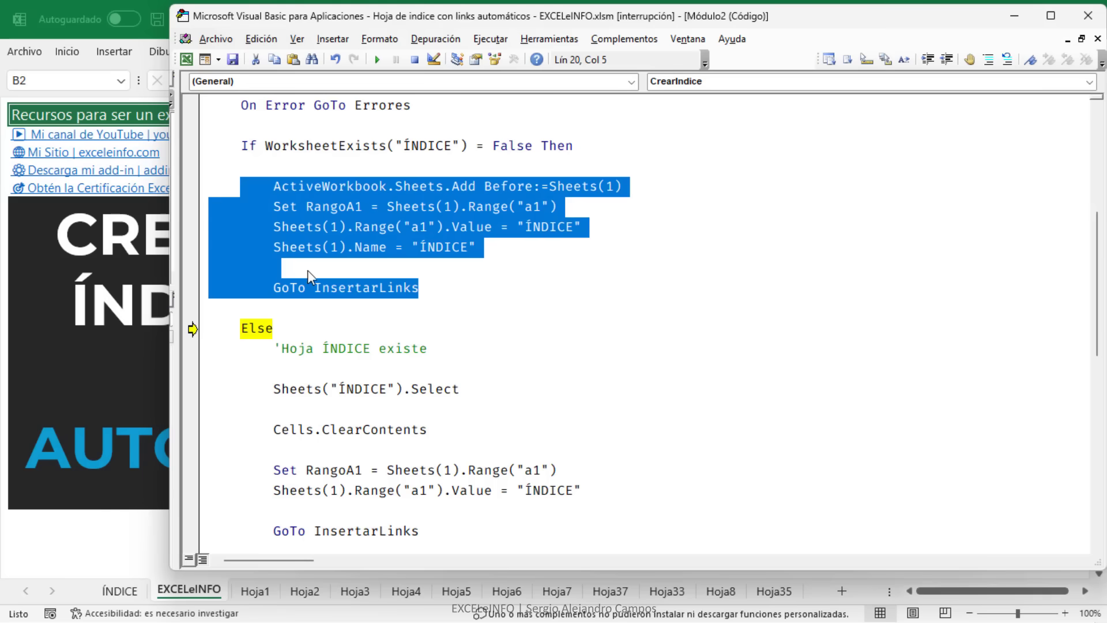
pyautogui.click(296, 327)
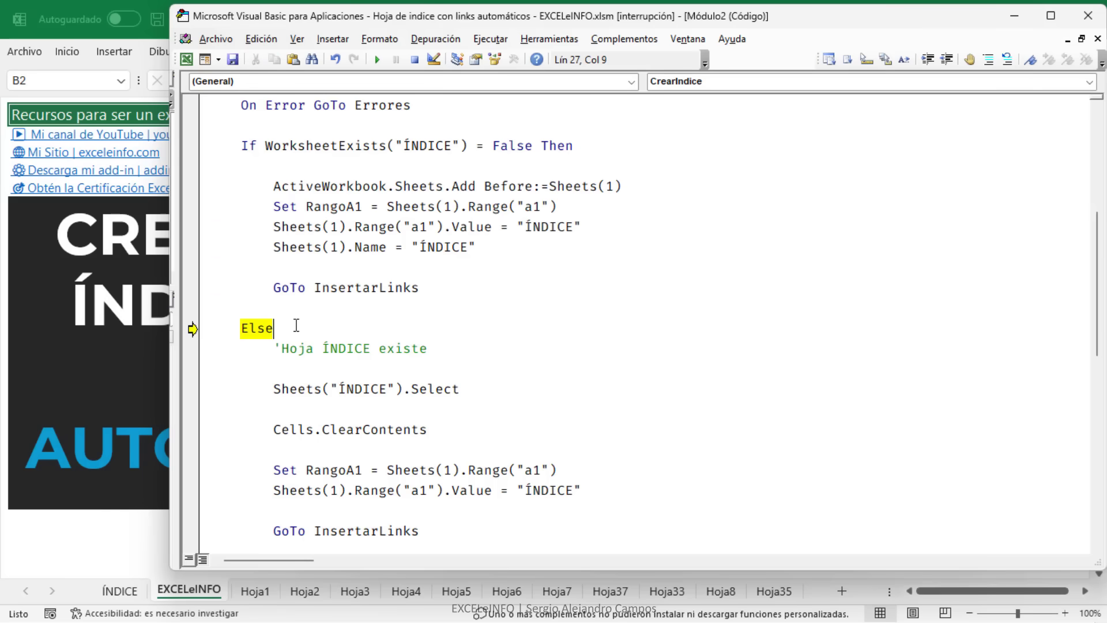
pyautogui.scroll(-1, 296, 326)
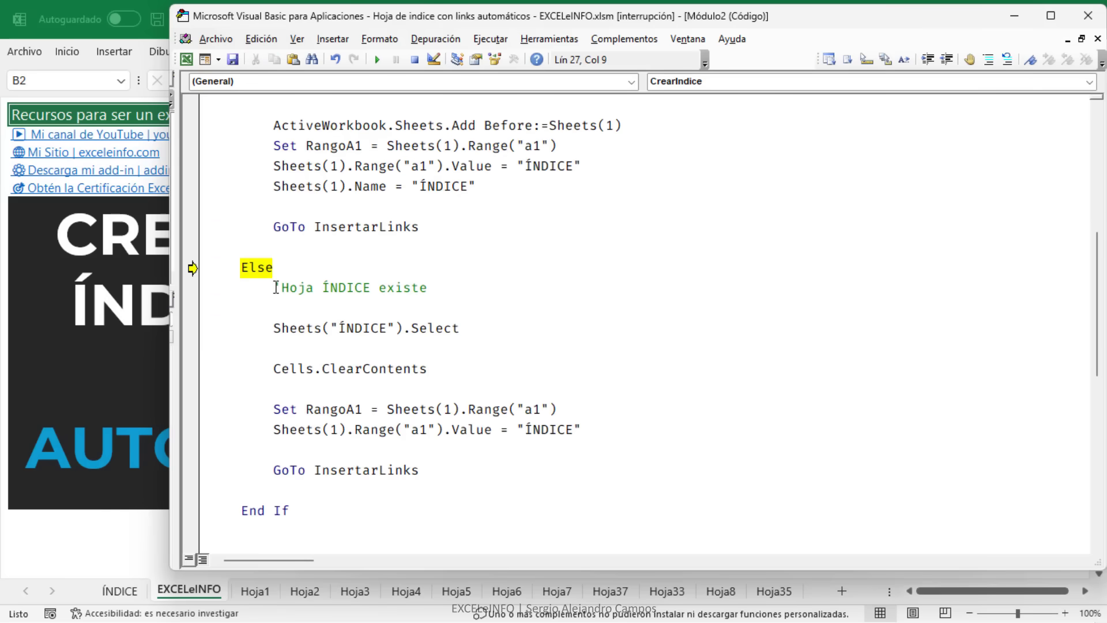
pyautogui.moveTo(276, 287); pyautogui.dragTo(431, 287)
pyautogui.click(461, 287)
pyautogui.scroll(-1, 546, 272)
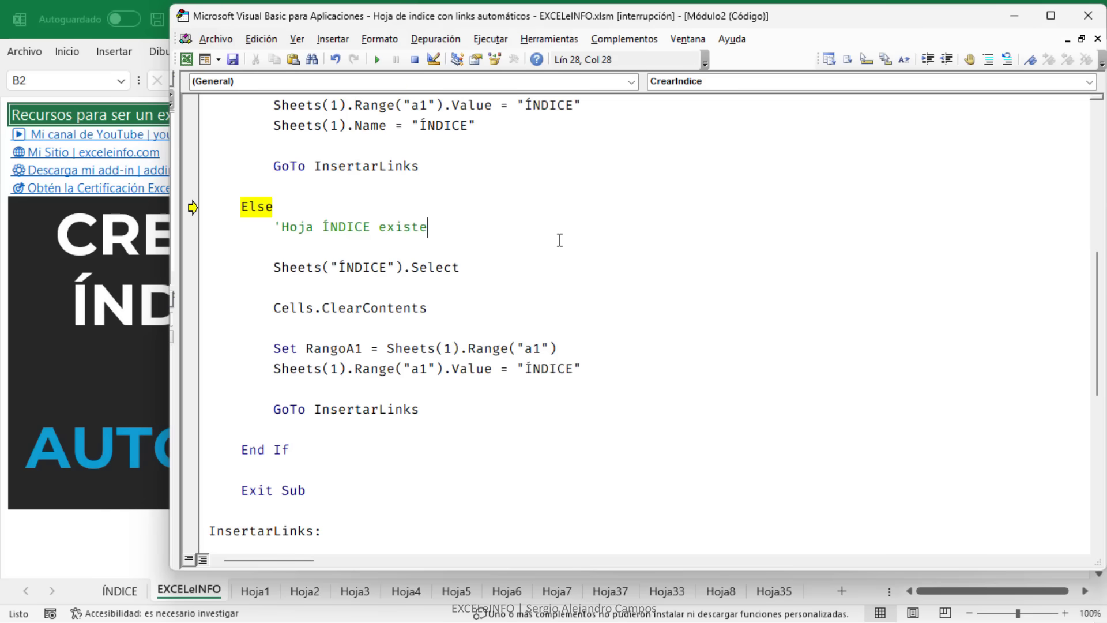
pyautogui.press('F8')
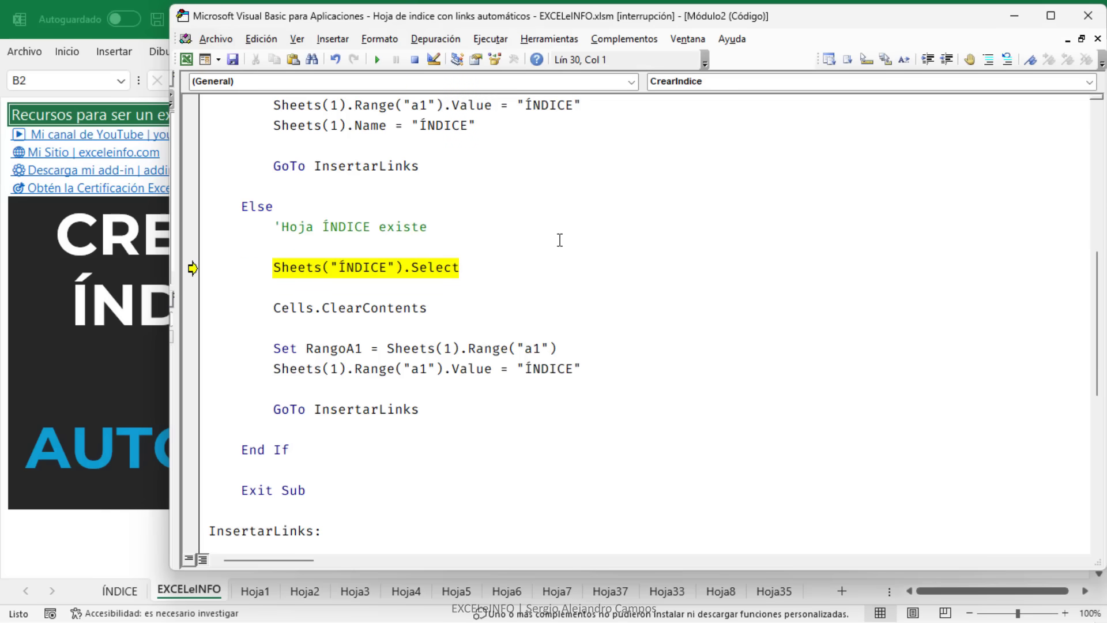
# Select the ÍNDICE sheet, clear its contents and rewrite ÍNDICE in cell A1
pyautogui.press('F8')
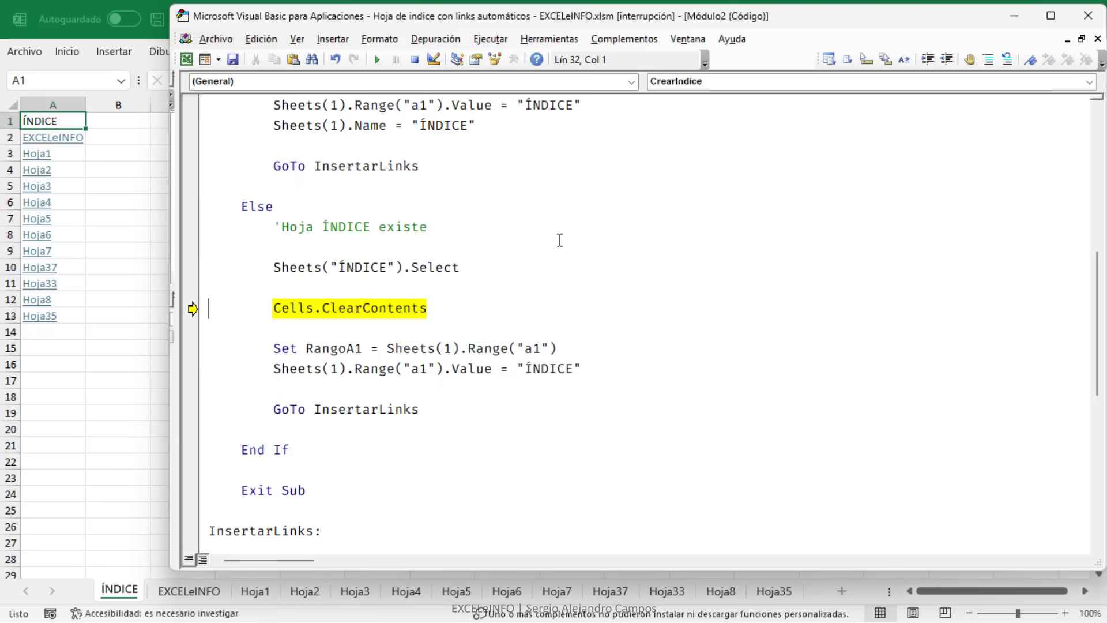
pyautogui.press('F8')
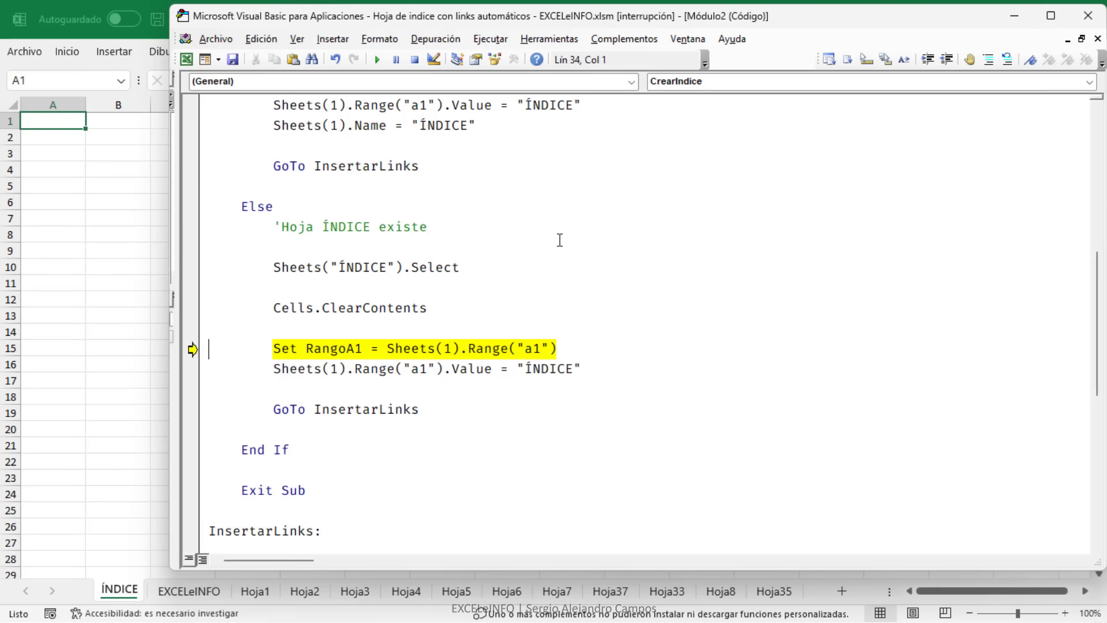
pyautogui.press('F8')
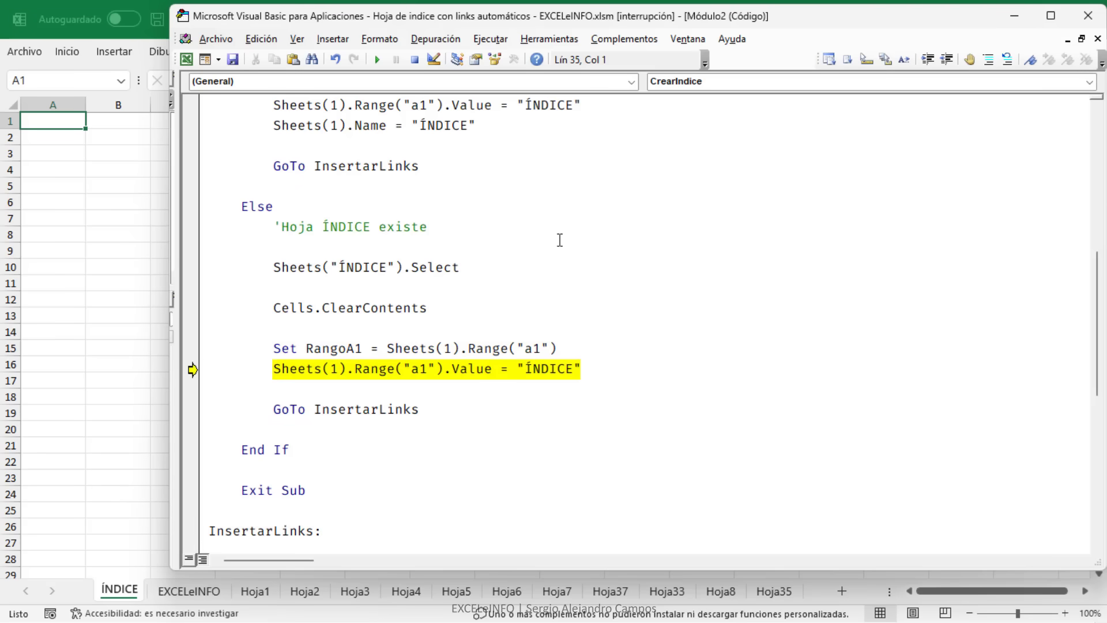
pyautogui.press('F8')
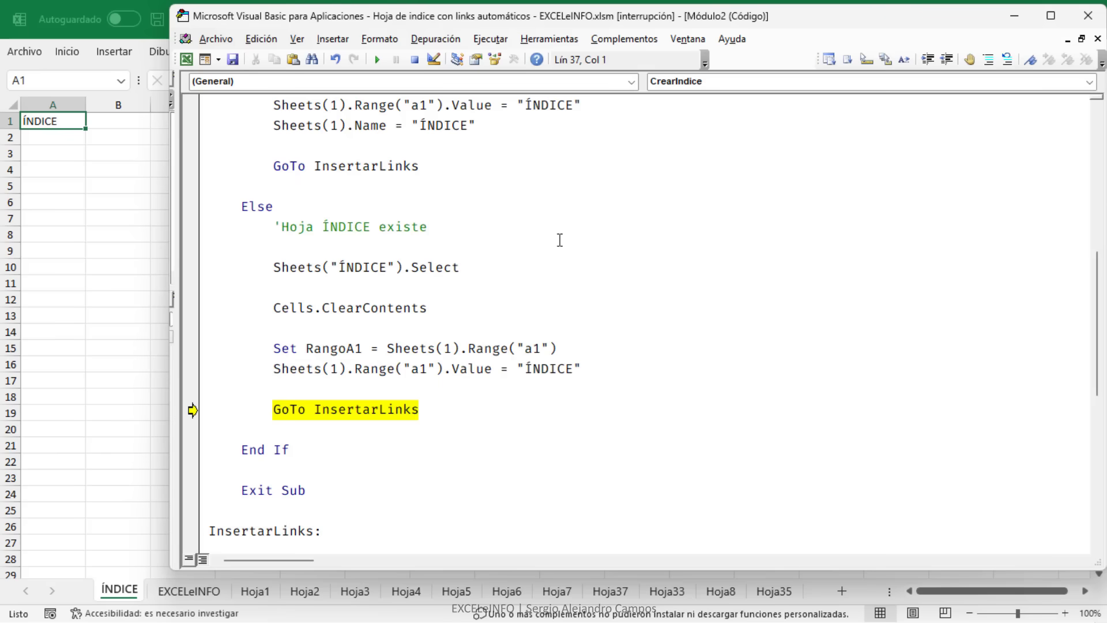
pyautogui.scroll(-5, 559, 240)
pyautogui.scroll(1, 372, 196)
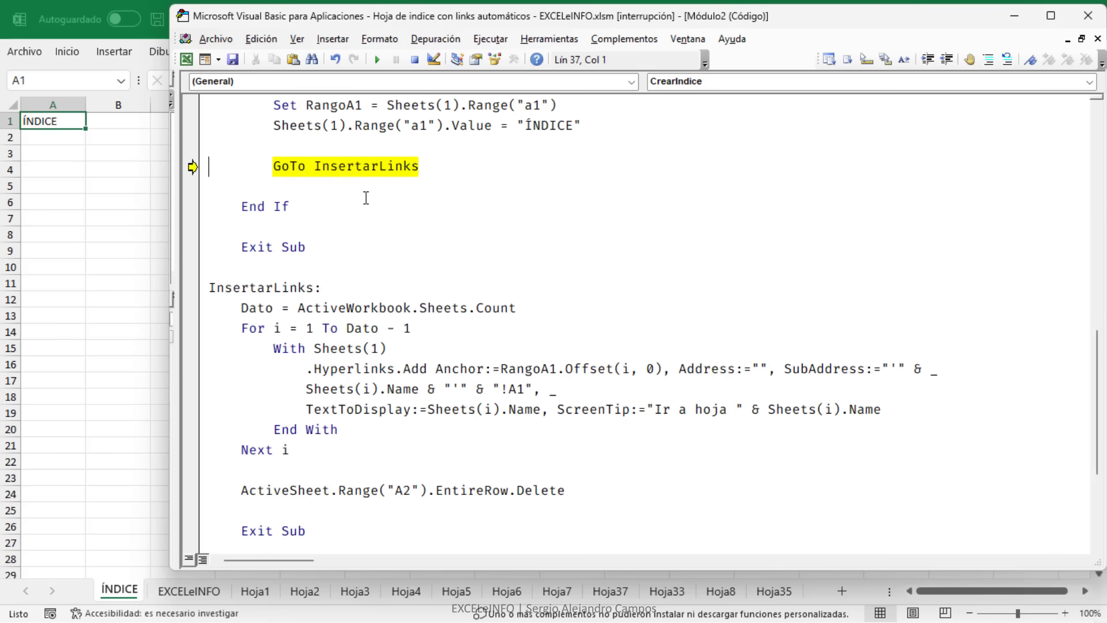
# Compare the GoTo InsertarLinks jumps in both branches, then jump to the InsertarLinks section
pyautogui.doubleClick(387, 166)
pyautogui.click(495, 173)
pyautogui.scroll(1, 333, 227)
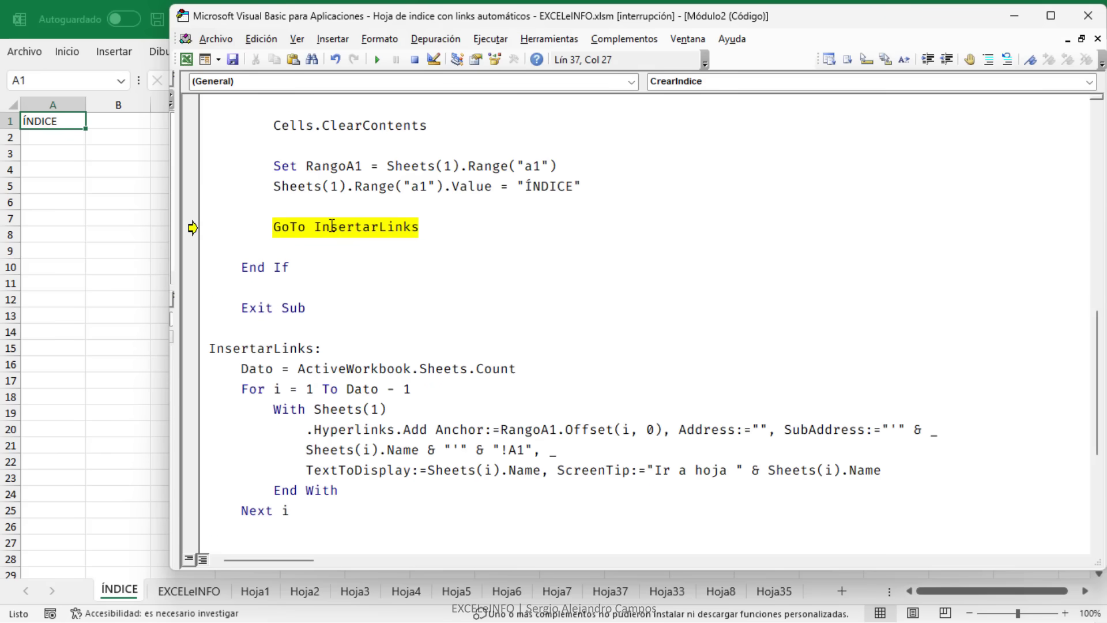
pyautogui.moveTo(272, 226); pyautogui.dragTo(427, 229)
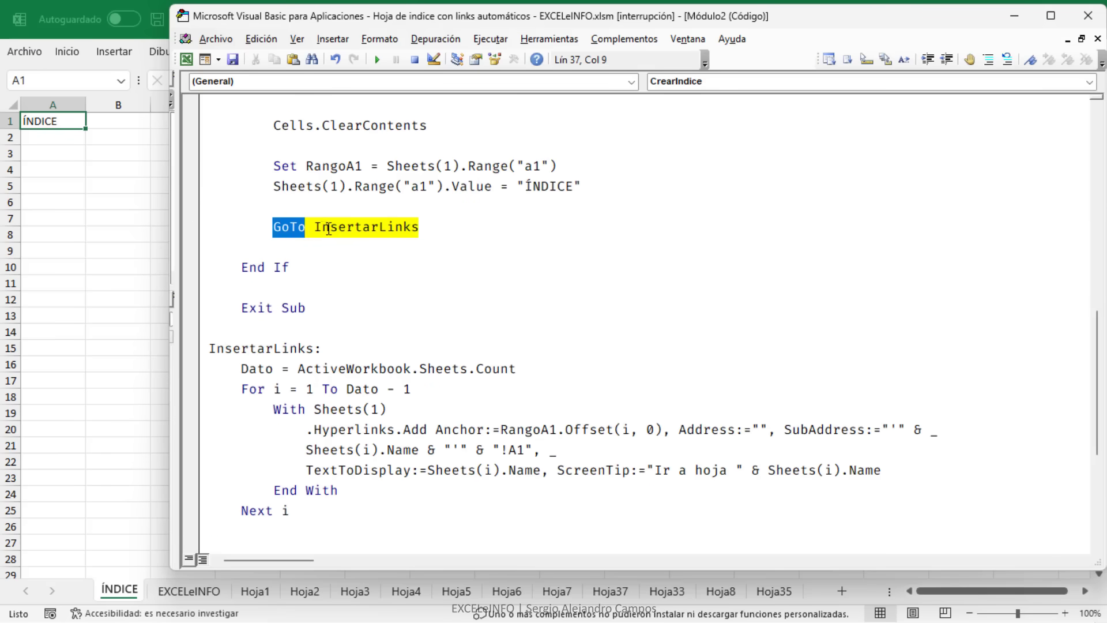
pyautogui.click(427, 229)
pyautogui.scroll(2, 425, 230)
pyautogui.scroll(1, 425, 228)
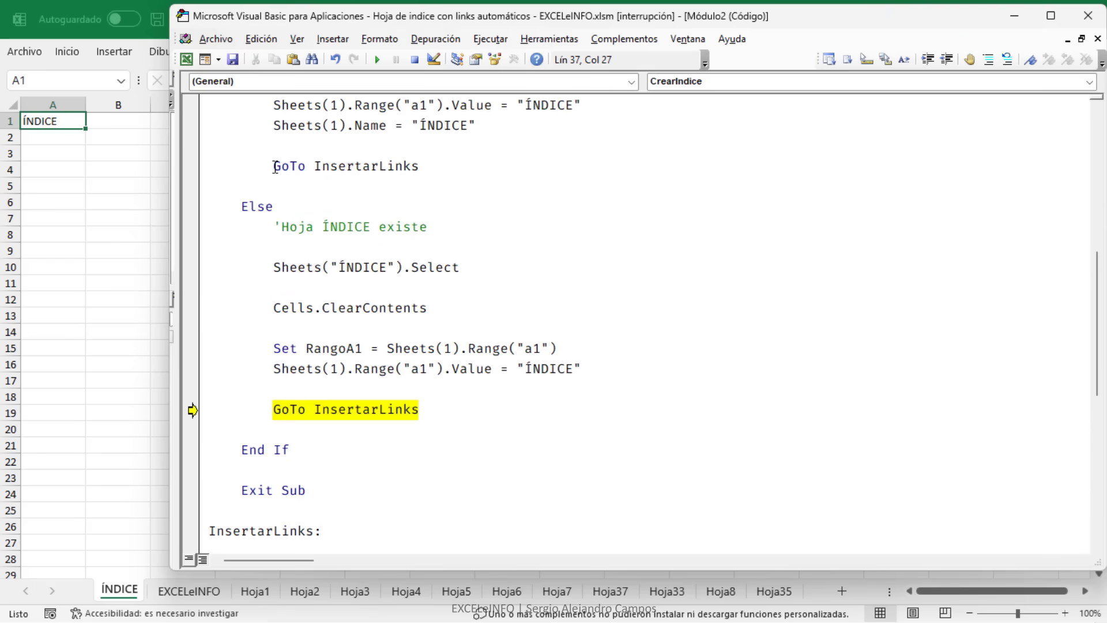
pyautogui.moveTo(276, 167); pyautogui.dragTo(421, 166)
pyautogui.click(421, 166)
pyautogui.scroll(-4, 414, 342)
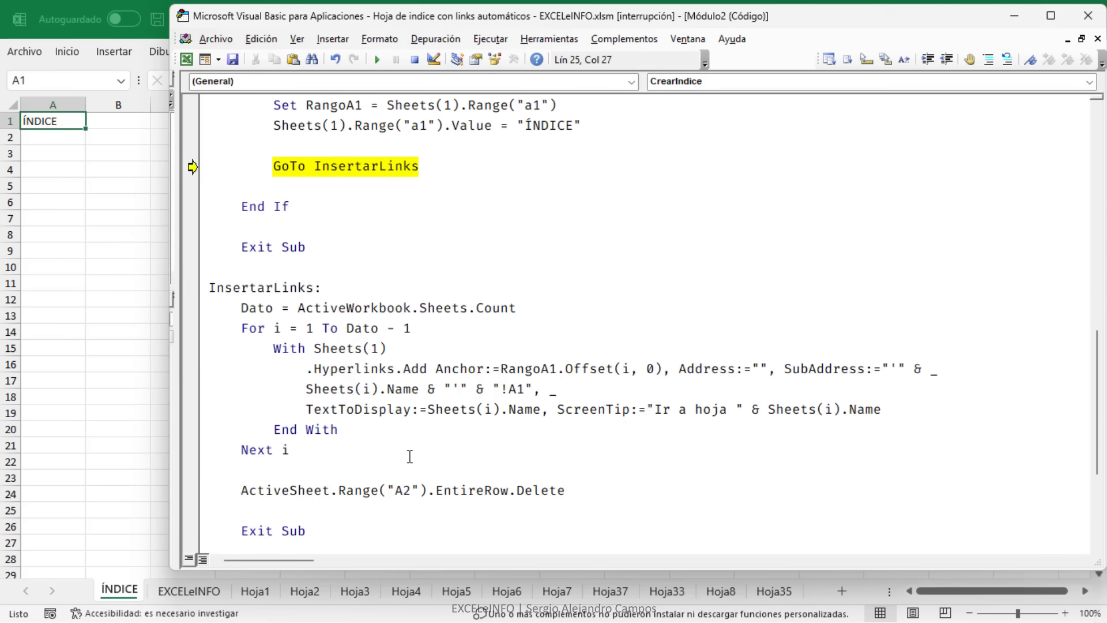
pyautogui.moveTo(398, 461); pyautogui.dragTo(211, 323)
pyautogui.click(436, 225)
pyautogui.scroll(3, 436, 226)
pyautogui.click(445, 105)
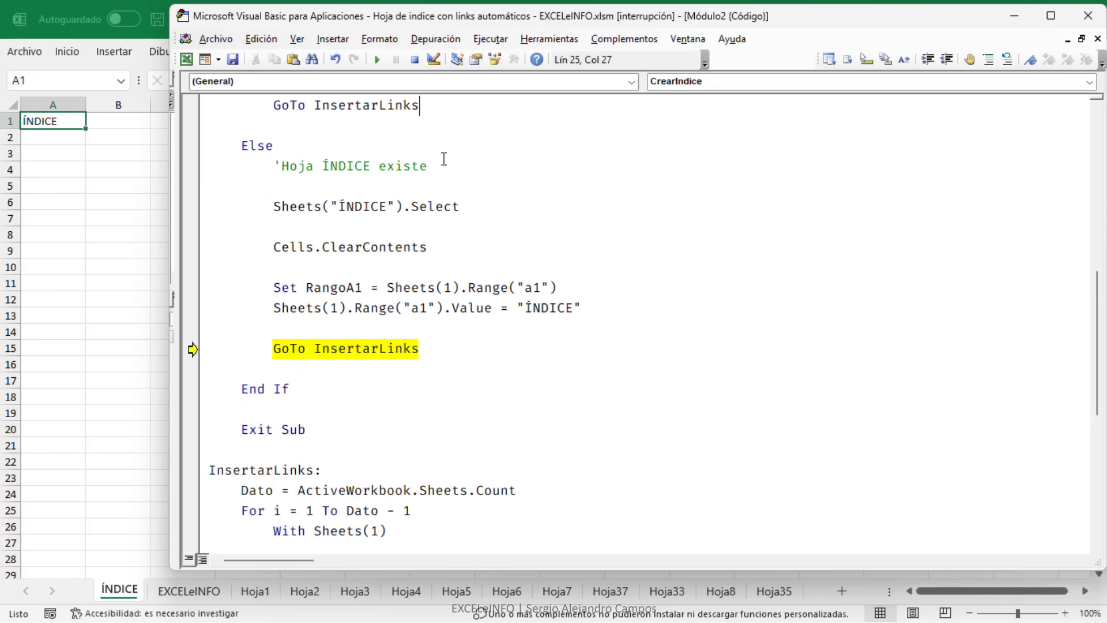
pyautogui.click(463, 349)
pyautogui.scroll(-2, 463, 350)
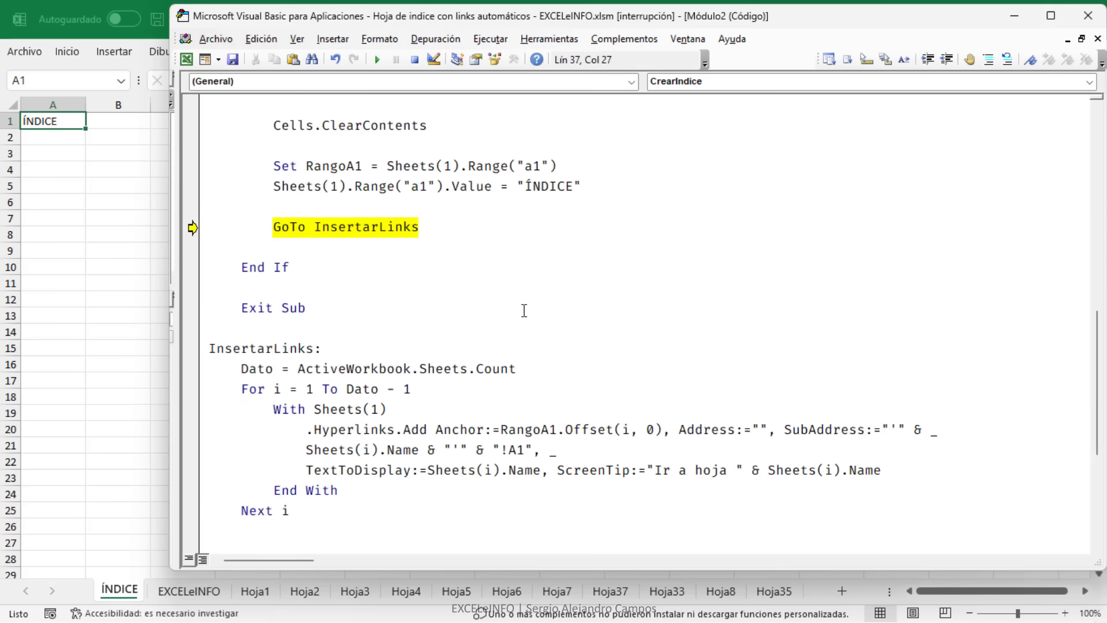
pyautogui.press('F8')
pyautogui.scroll(-3, 524, 310)
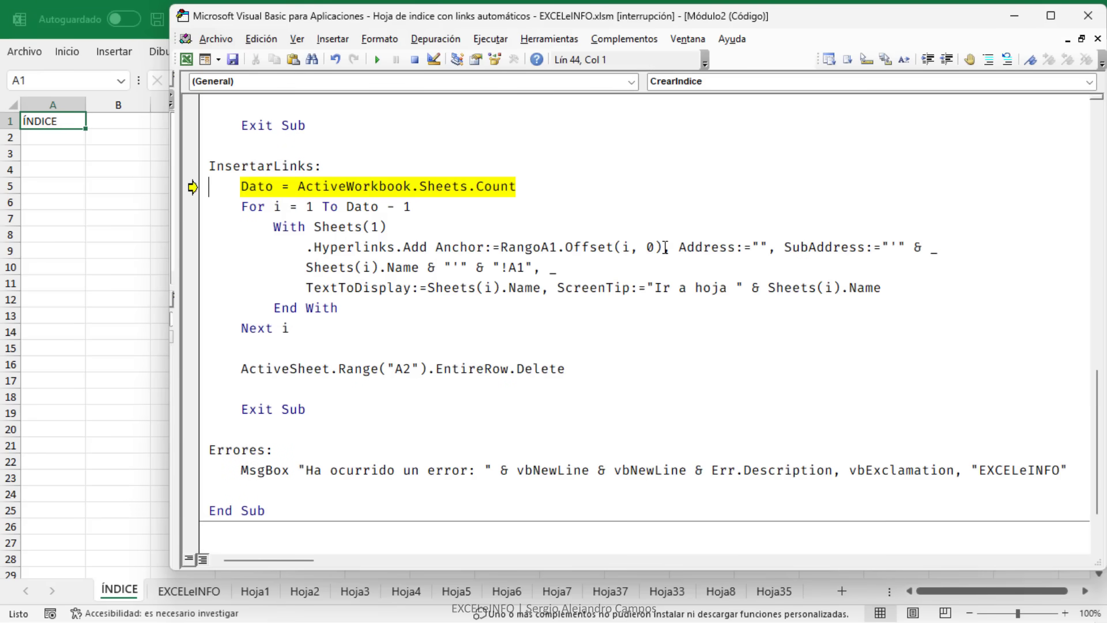
pyautogui.press('F8')
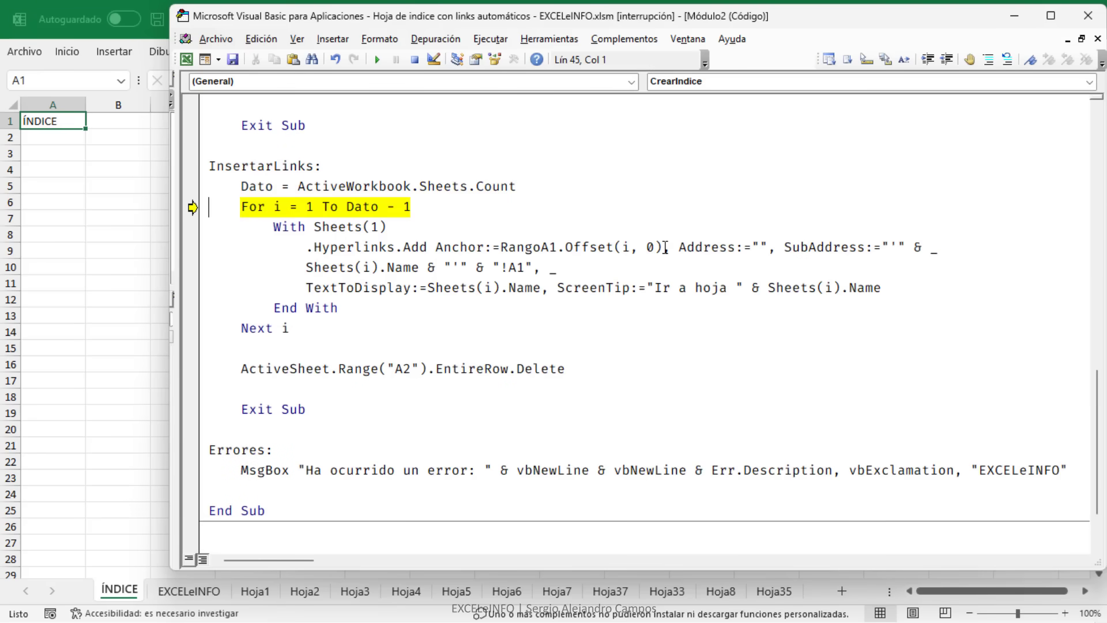
pyautogui.press('F8')
pyautogui.press('F8')
pyautogui.press('F8')
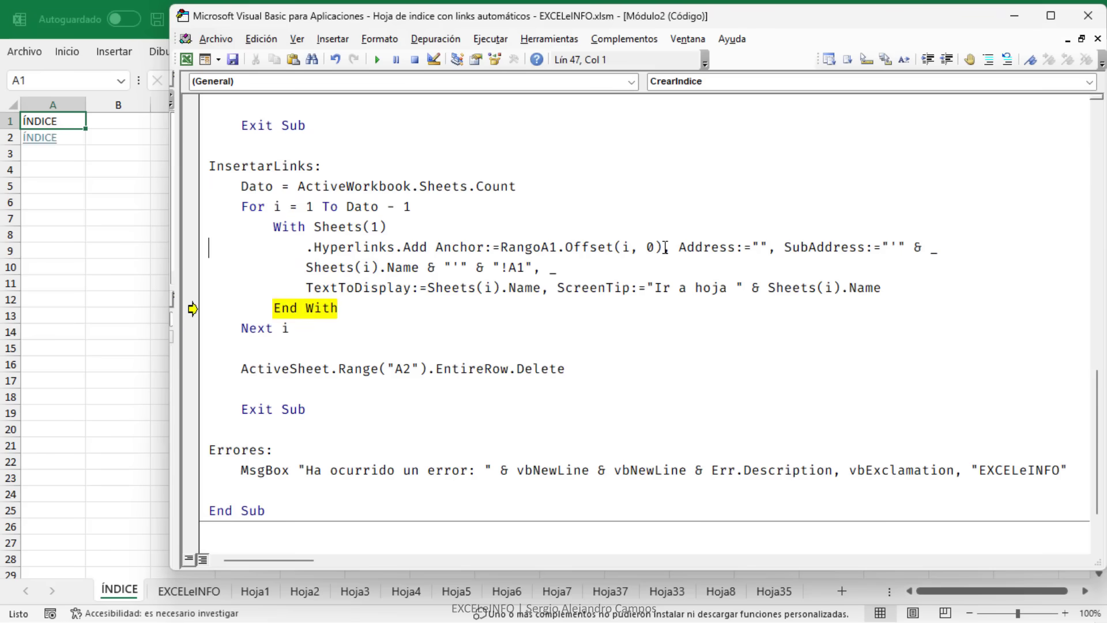
pyautogui.press('F8')
pyautogui.press('F8')
pyautogui.press('F8')
pyautogui.press('F8')
pyautogui.press('F8')
pyautogui.press('F8')
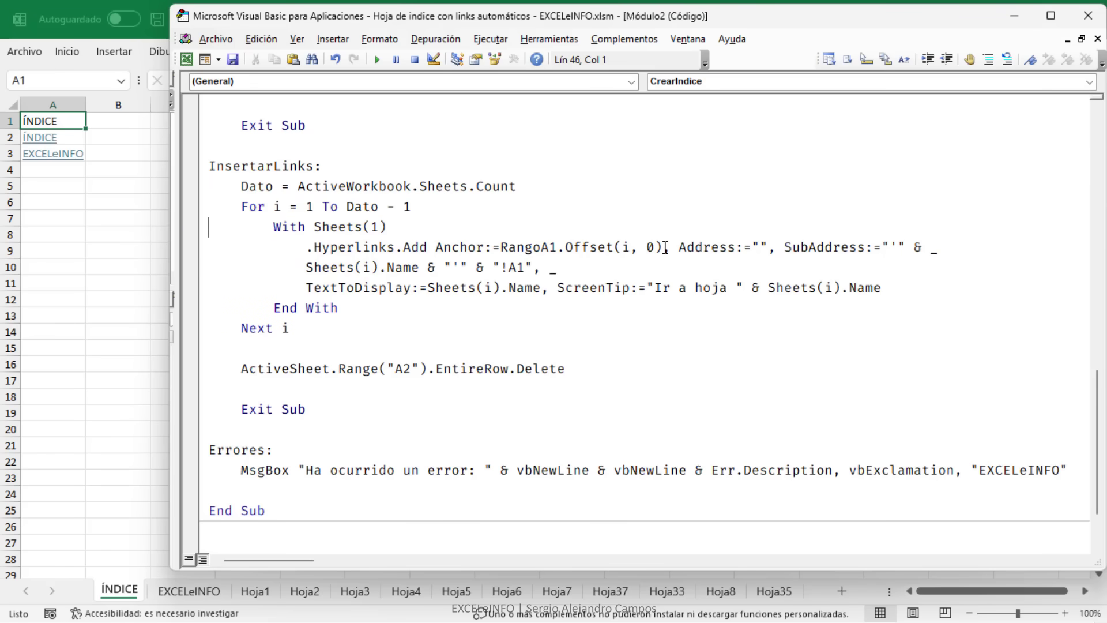
pyautogui.press('F8')
pyautogui.press('F8')
pyautogui.press('F8')
pyautogui.press('F8')
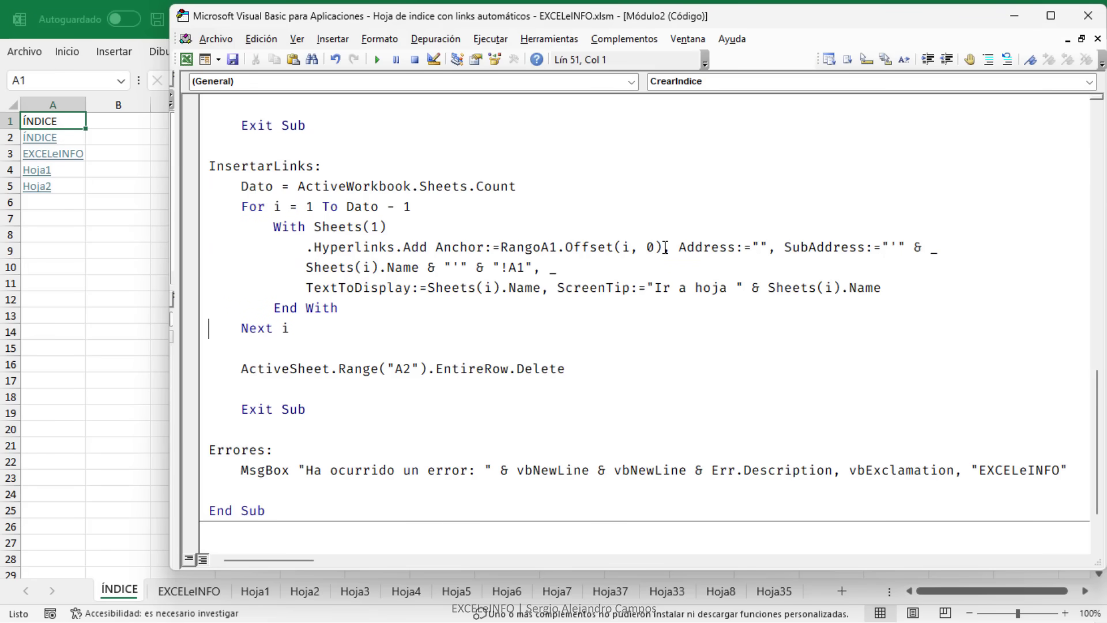
pyautogui.press('F8')
pyautogui.press('F8')
pyautogui.press('F8')
pyautogui.press('F8')
pyautogui.press('F8')
pyautogui.press('F8')
pyautogui.press('F8')
pyautogui.press('F8')
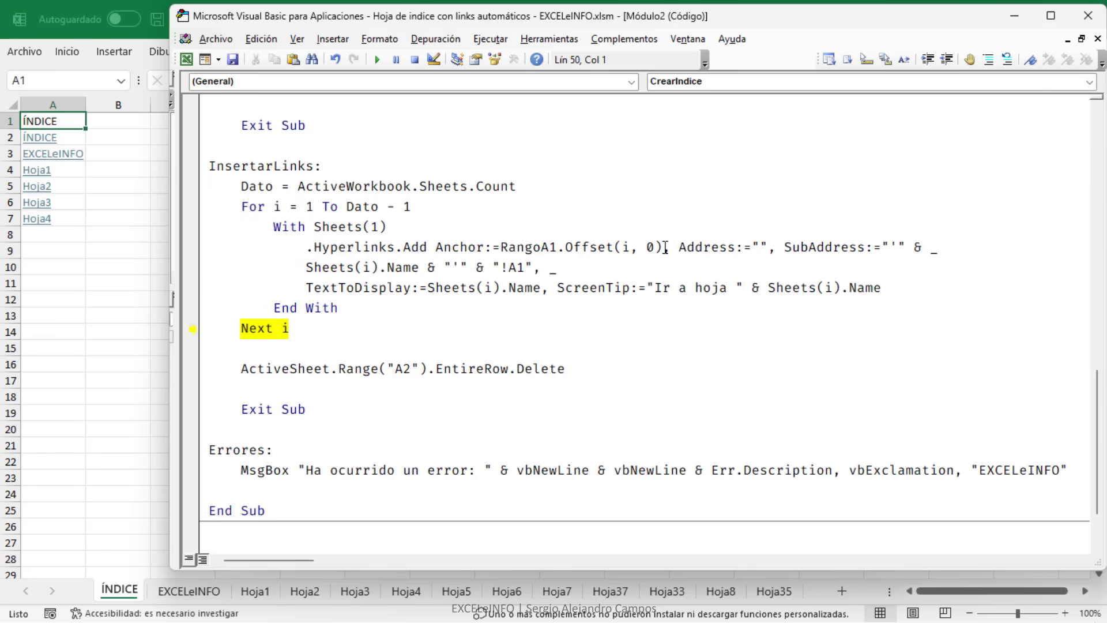
pyautogui.press('F8')
pyautogui.press('F8')
pyautogui.press('F8')
pyautogui.press('F8')
pyautogui.press('F8')
pyautogui.press('F5')
pyautogui.press('F8')
pyautogui.press('F8')
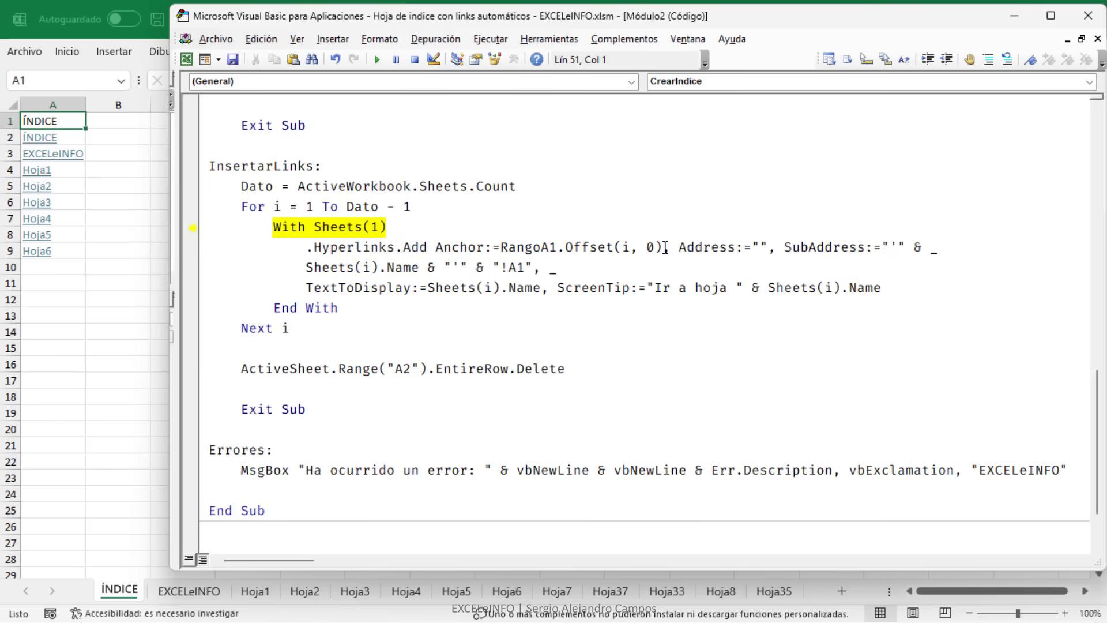
pyautogui.press('F8')
pyautogui.press('F8')
pyautogui.press('F8')
pyautogui.press('F8')
pyautogui.press('F8')
pyautogui.press('F8')
pyautogui.press('F8')
pyautogui.press('F8')
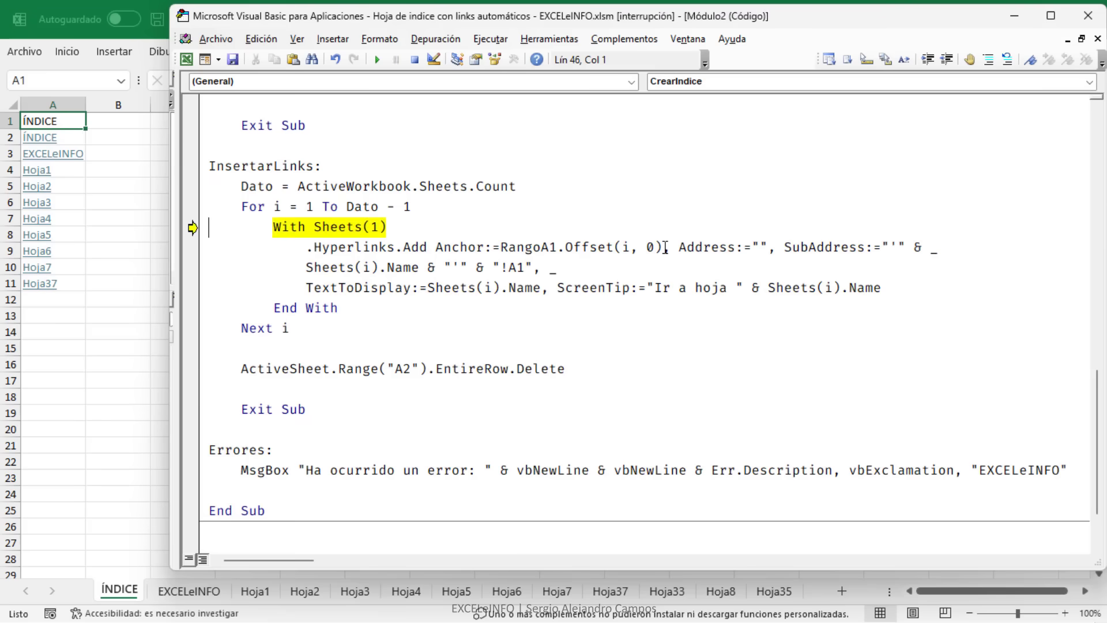
pyautogui.press('F8')
pyautogui.press('F8')
pyautogui.press('F8')
pyautogui.press('F8')
pyautogui.press('F8')
pyautogui.press('F8')
pyautogui.press('F8')
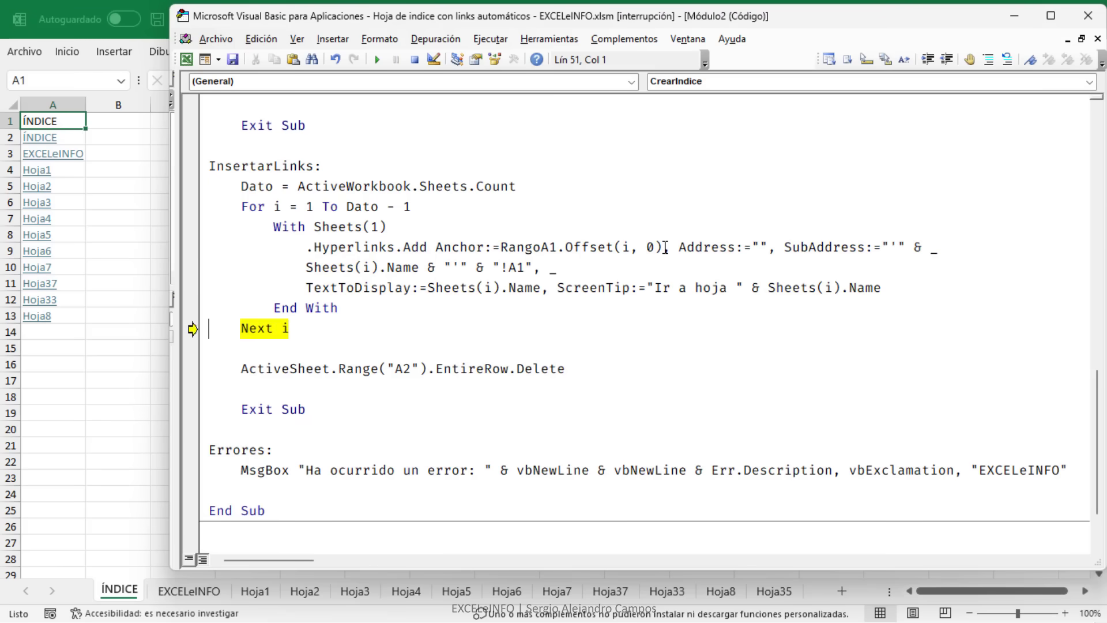
pyautogui.press('F8')
pyautogui.press('F8')
pyautogui.press('F8')
pyautogui.press('F8')
pyautogui.press('F8')
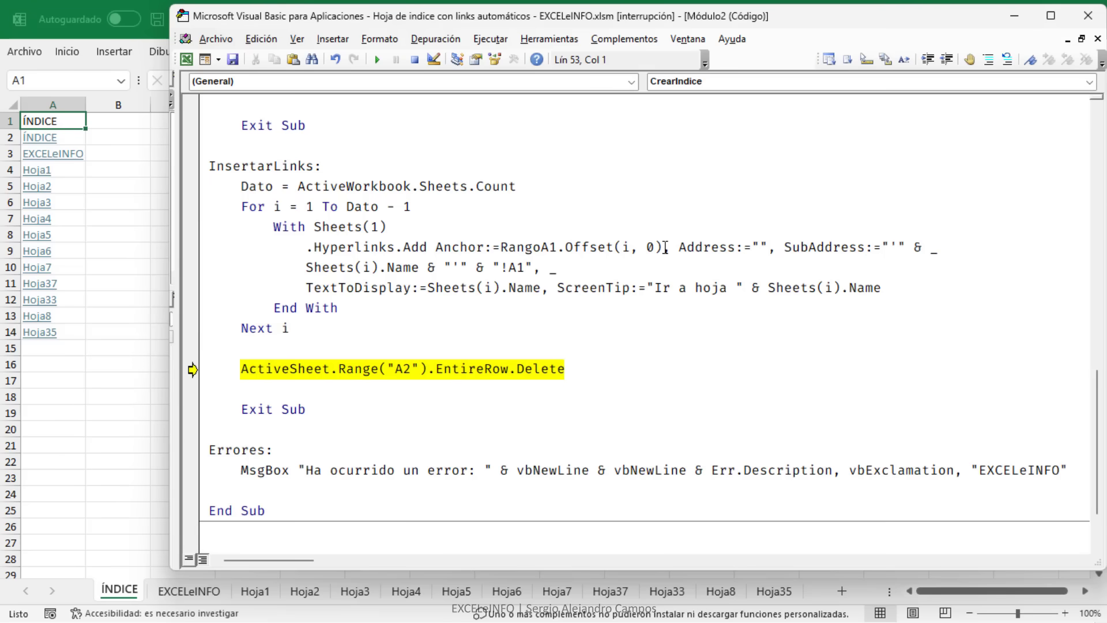
pyautogui.press('F8')
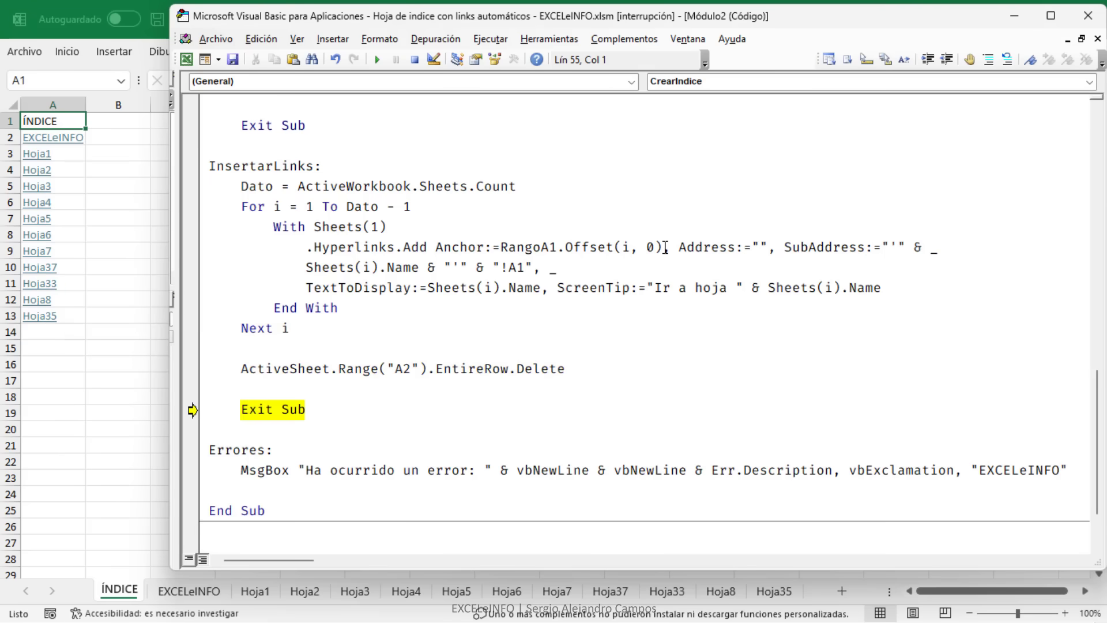
pyautogui.press('F8')
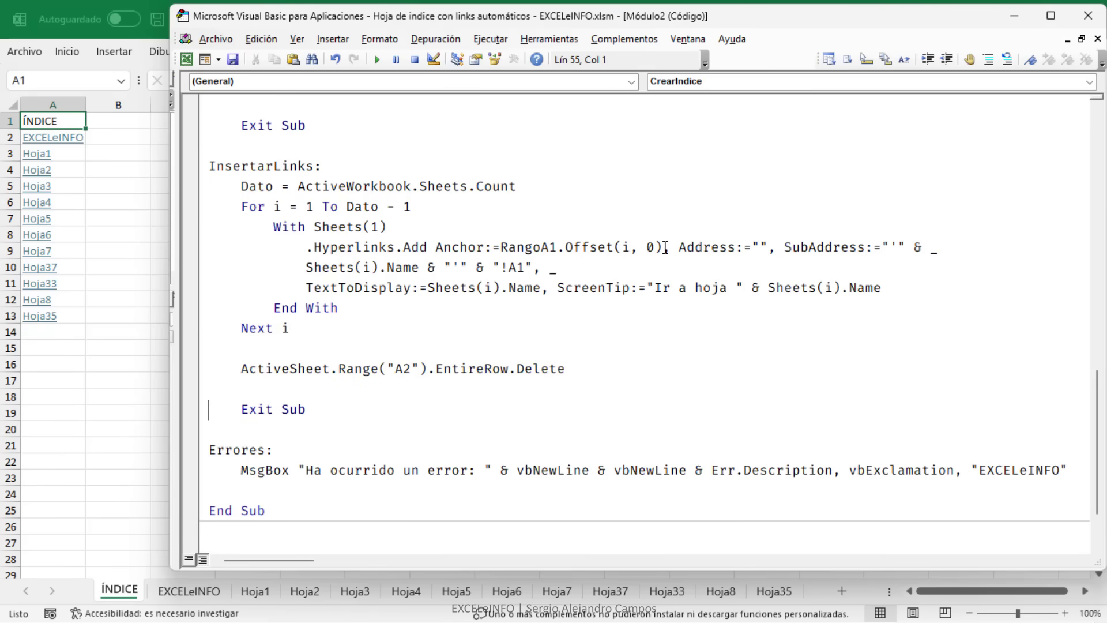
# Bring the workbook forward and open the ÍNDICE sheet's code with Ver código
pyautogui.click(122, 248)
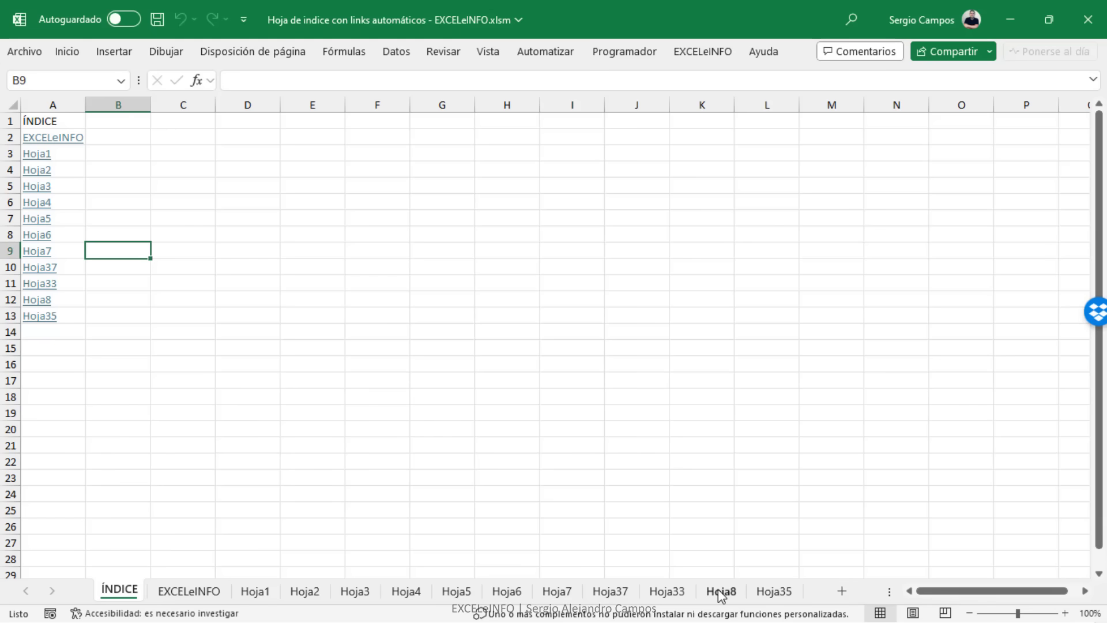
pyautogui.rightClick(128, 595)
pyautogui.click(248, 434)
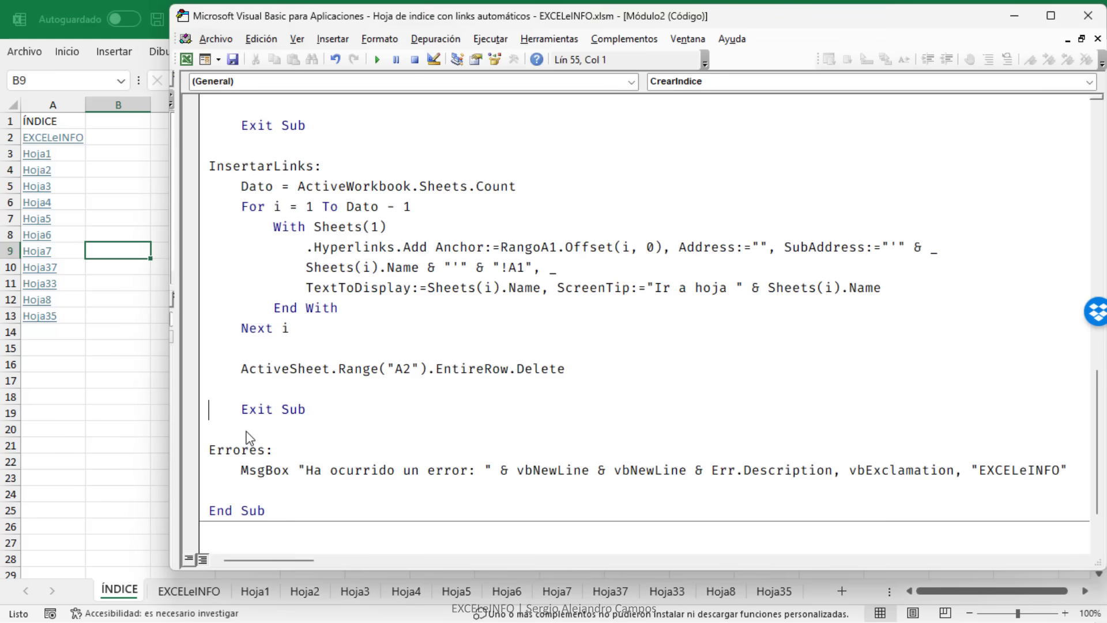
# Create a Worksheet_Activate procedure for the ÍNDICE sheet using the Worksheet and Activate dropdowns
pyautogui.click(439, 85)
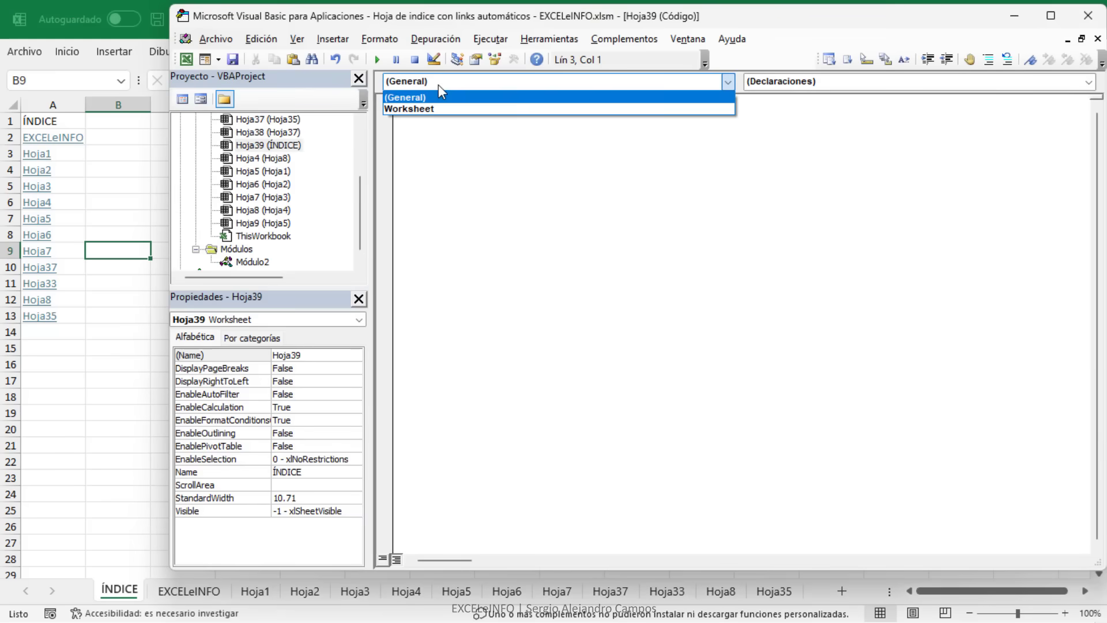
pyautogui.click(445, 109)
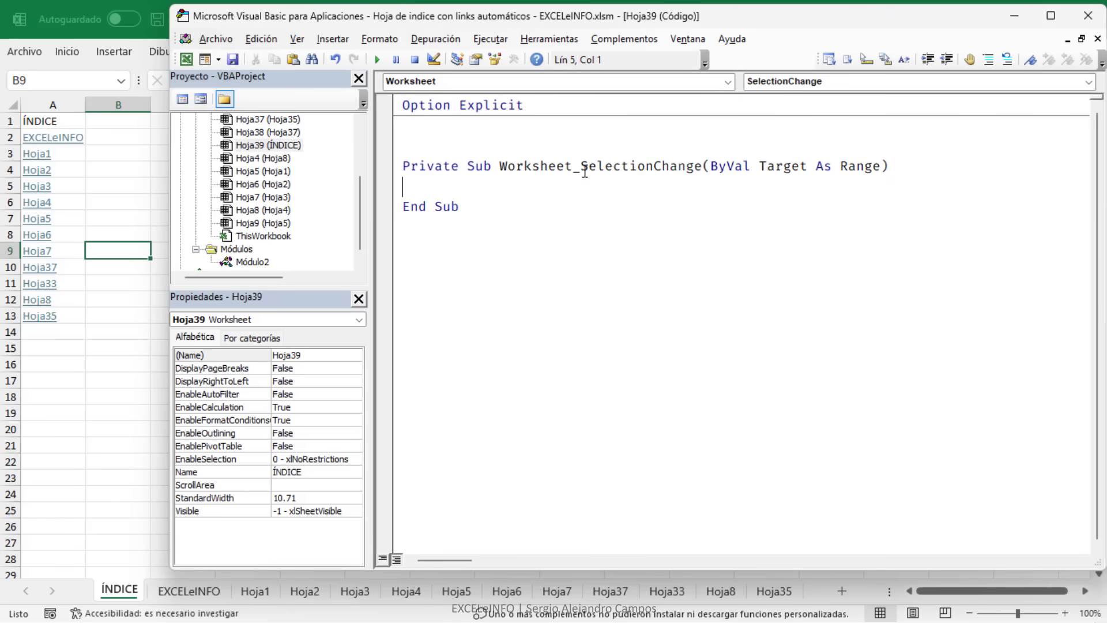
pyautogui.moveTo(580, 167); pyautogui.dragTo(701, 168)
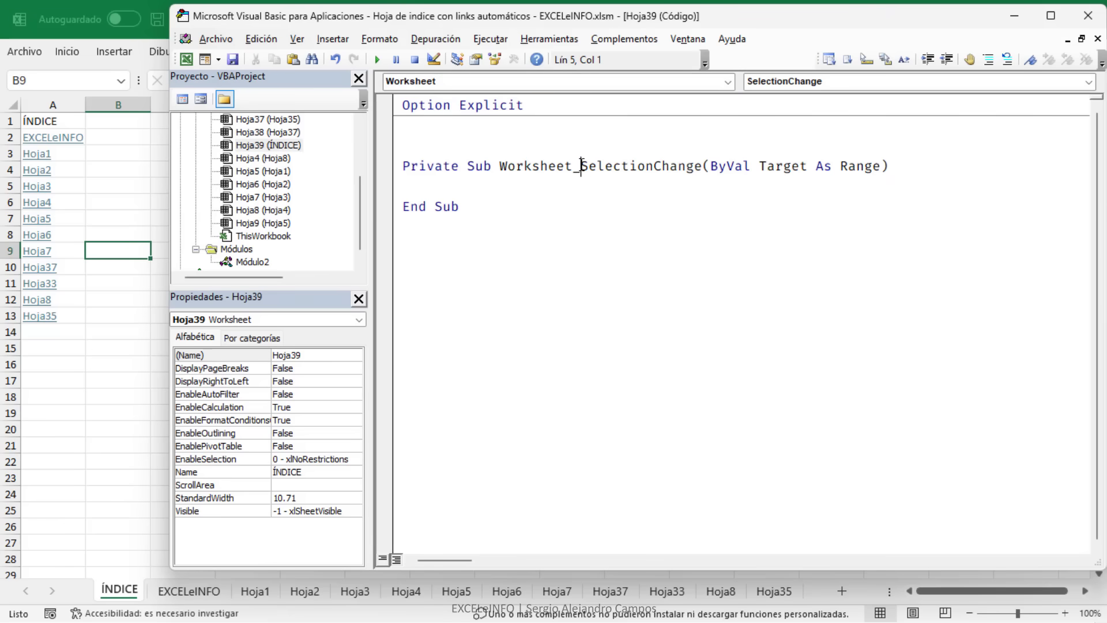
pyautogui.click(637, 185)
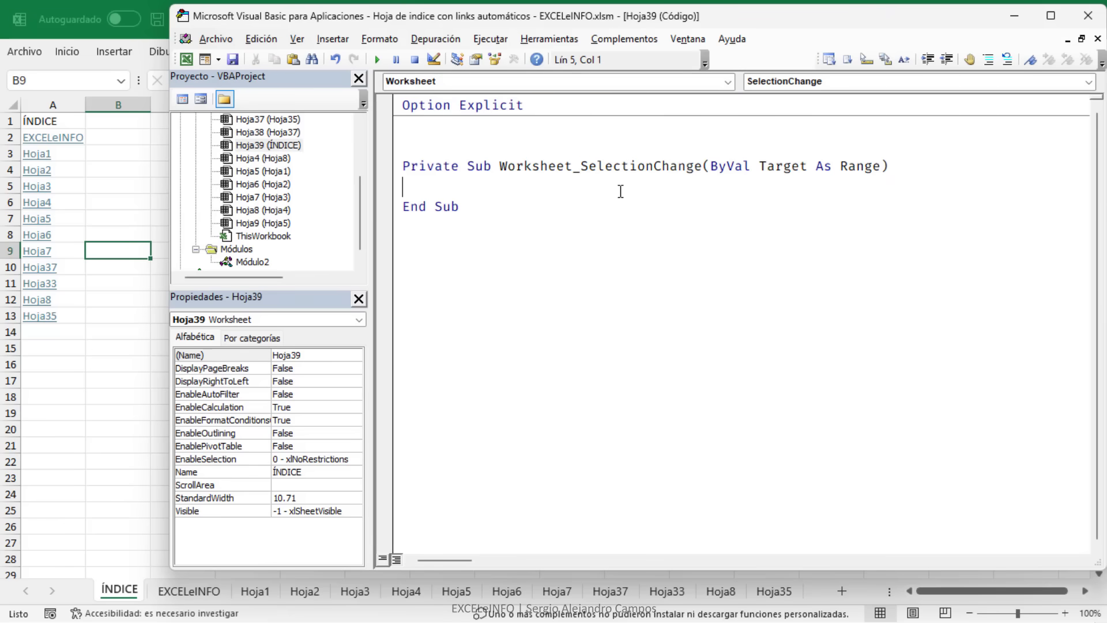
pyautogui.click(803, 84)
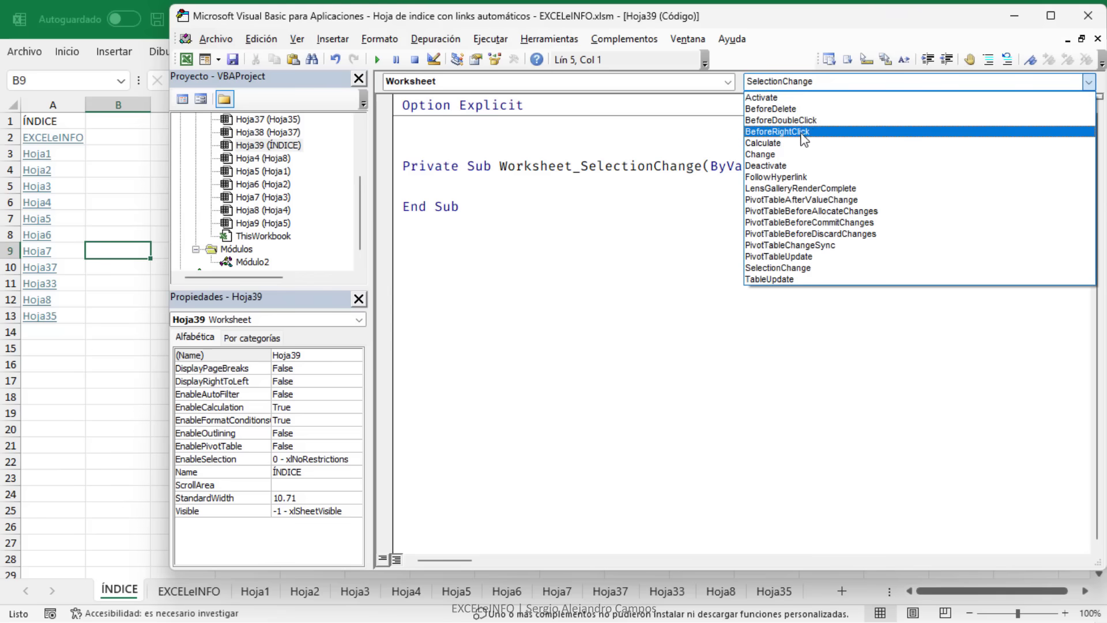
pyautogui.click(819, 99)
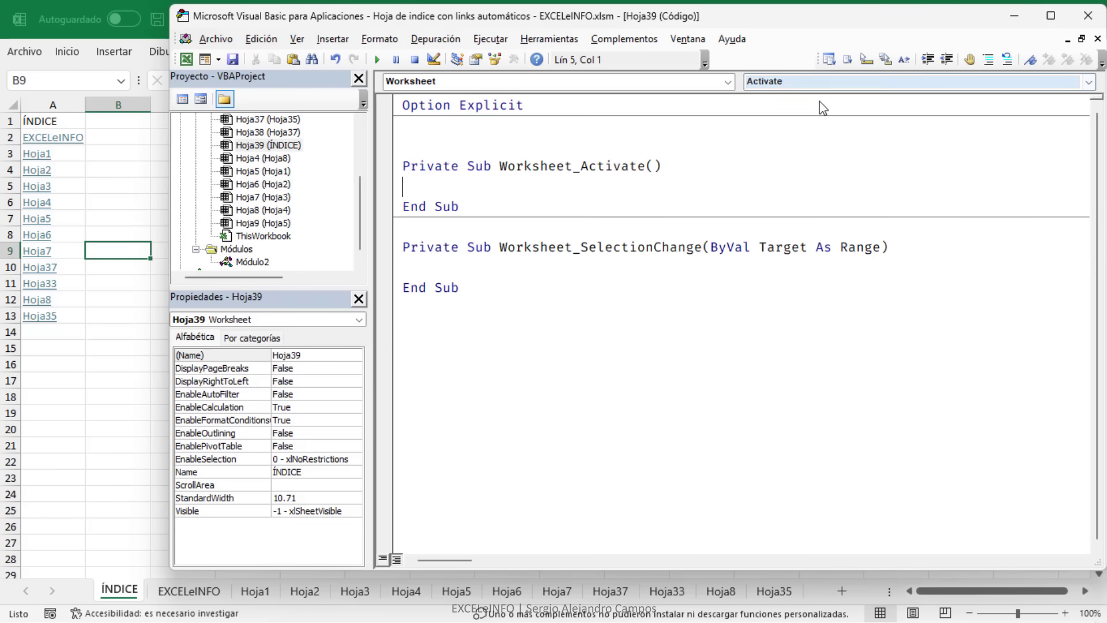
# Write Call CrearIndice inside Worksheet_Activate, using the macro name from Módulo2, then return to Excel
pyautogui.doubleClick(262, 270)
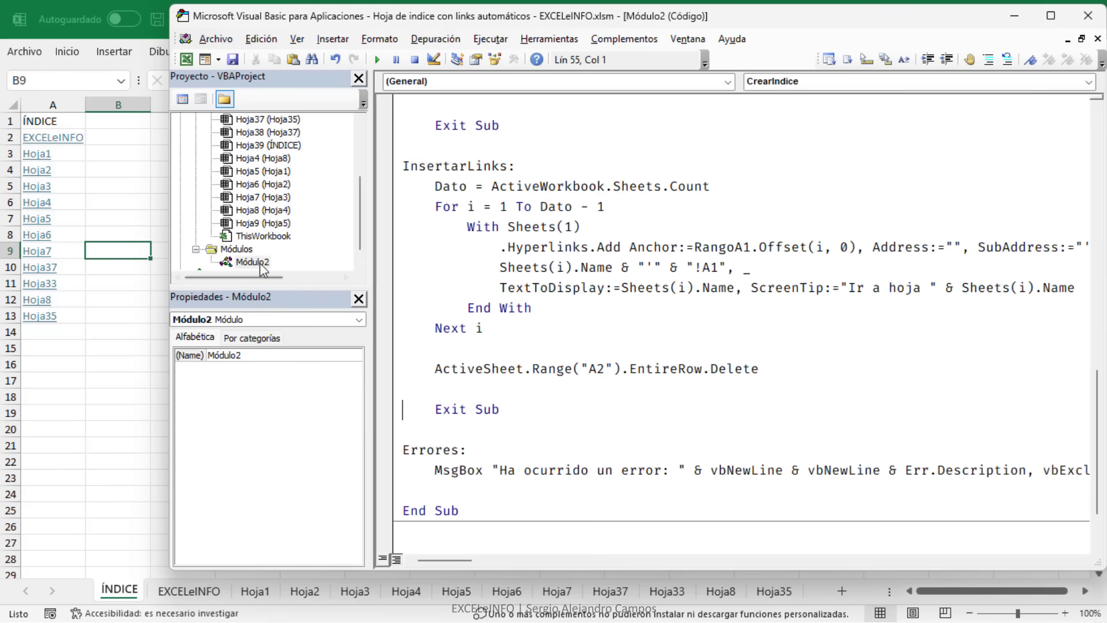
pyautogui.scroll(10, 494, 185)
pyautogui.scroll(3, 461, 254)
pyautogui.doubleClick(478, 267)
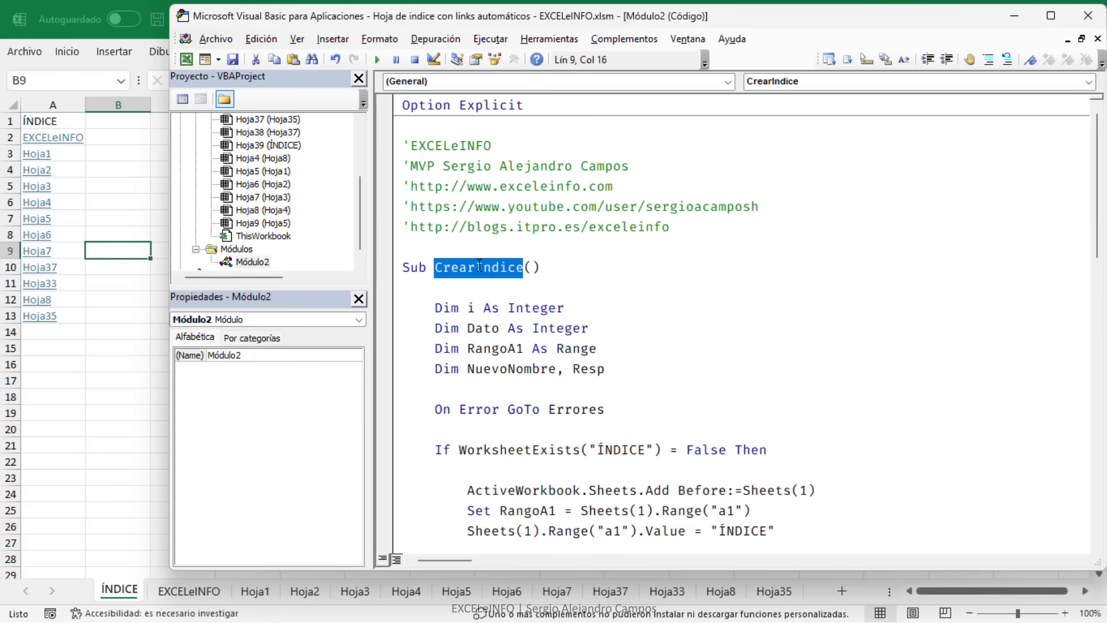
pyautogui.click(579, 255)
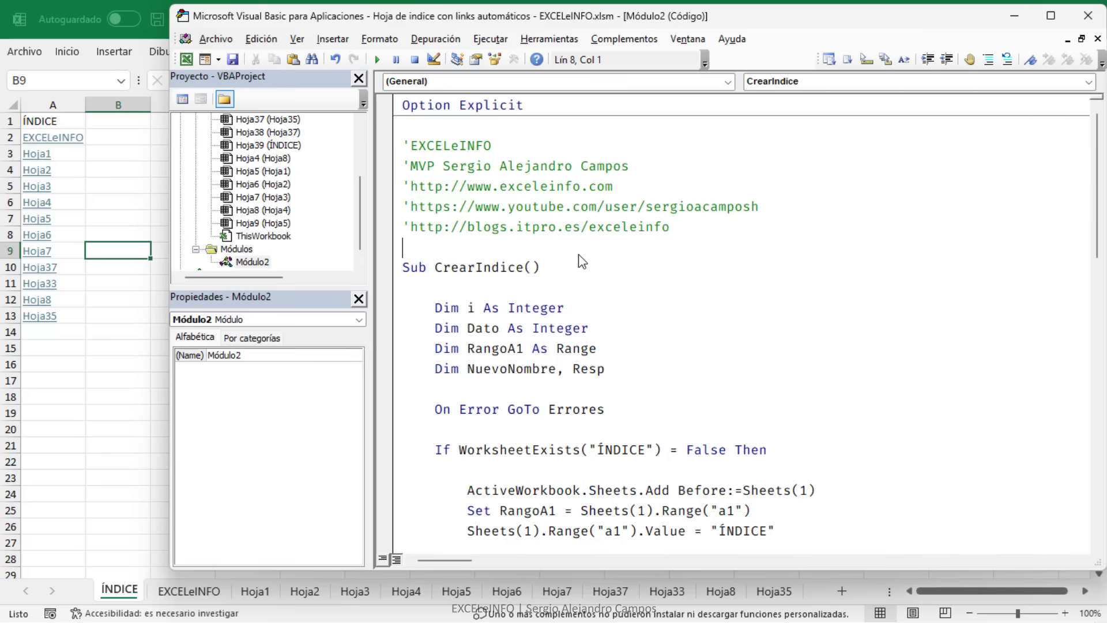
pyautogui.hotkey('ctrl', 'Tab')
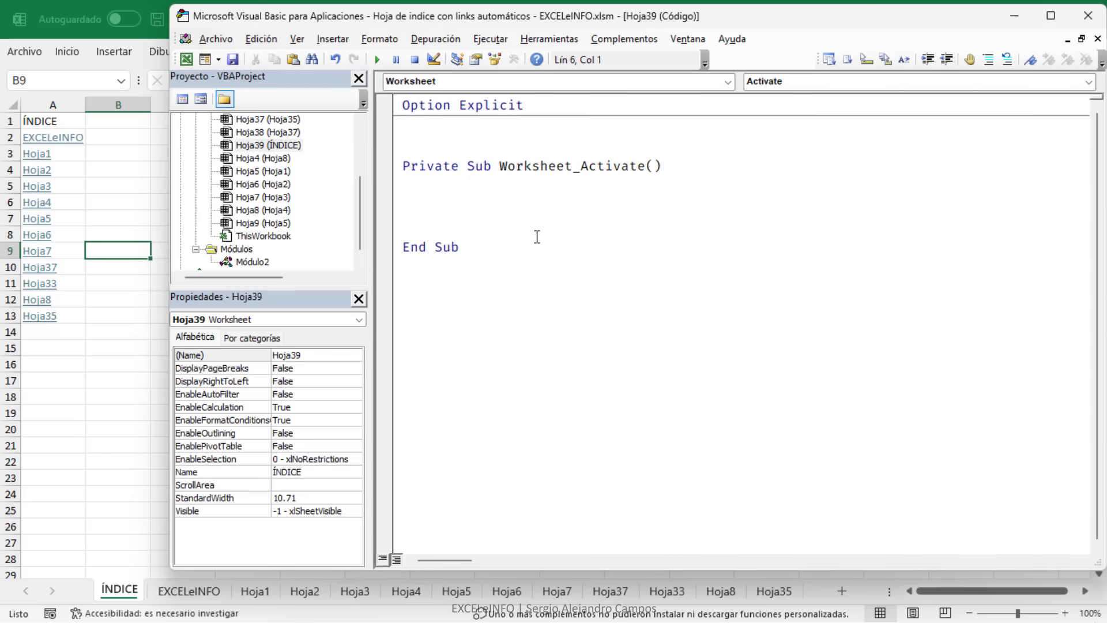
pyautogui.moveTo(579, 168); pyautogui.dragTo(647, 167)
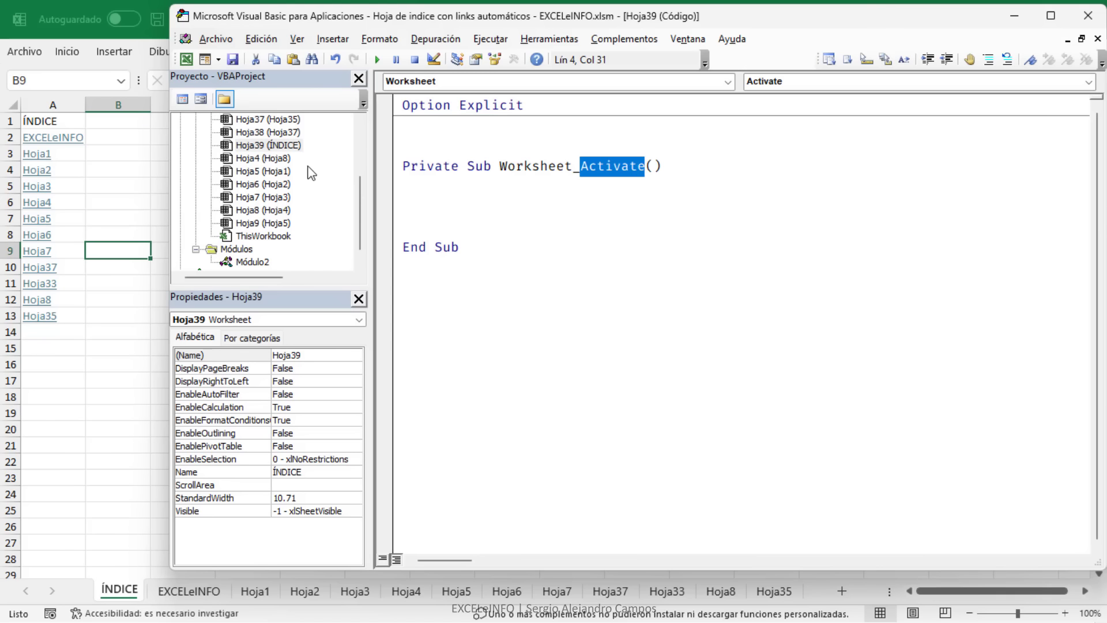
pyautogui.click(548, 214)
pyautogui.write('C')
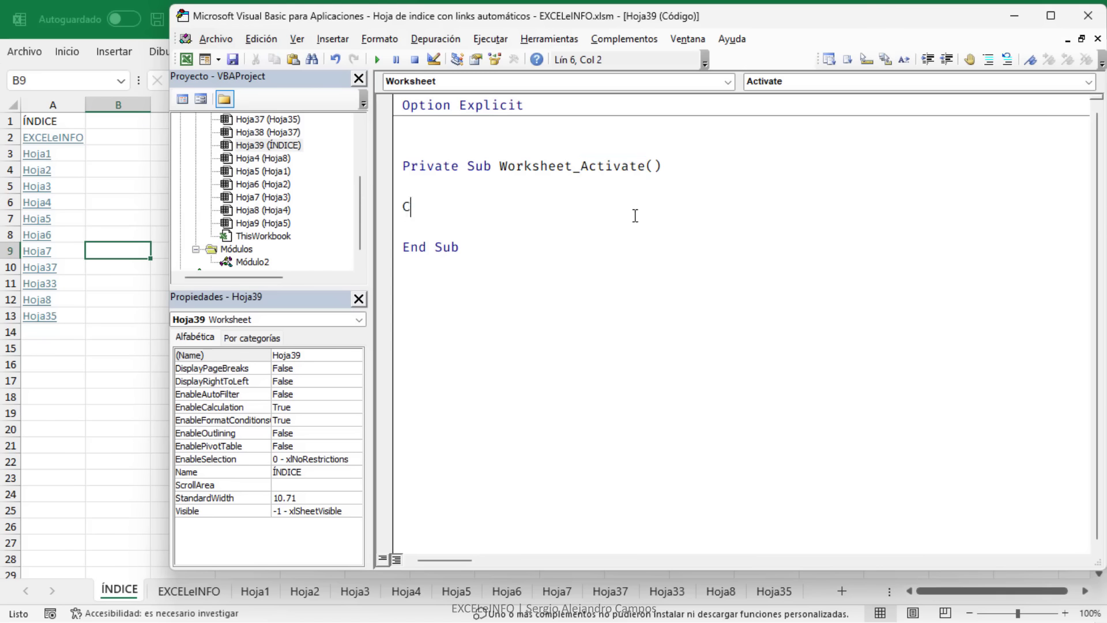
pyautogui.write('all')
pyautogui.write('CrearIndice')
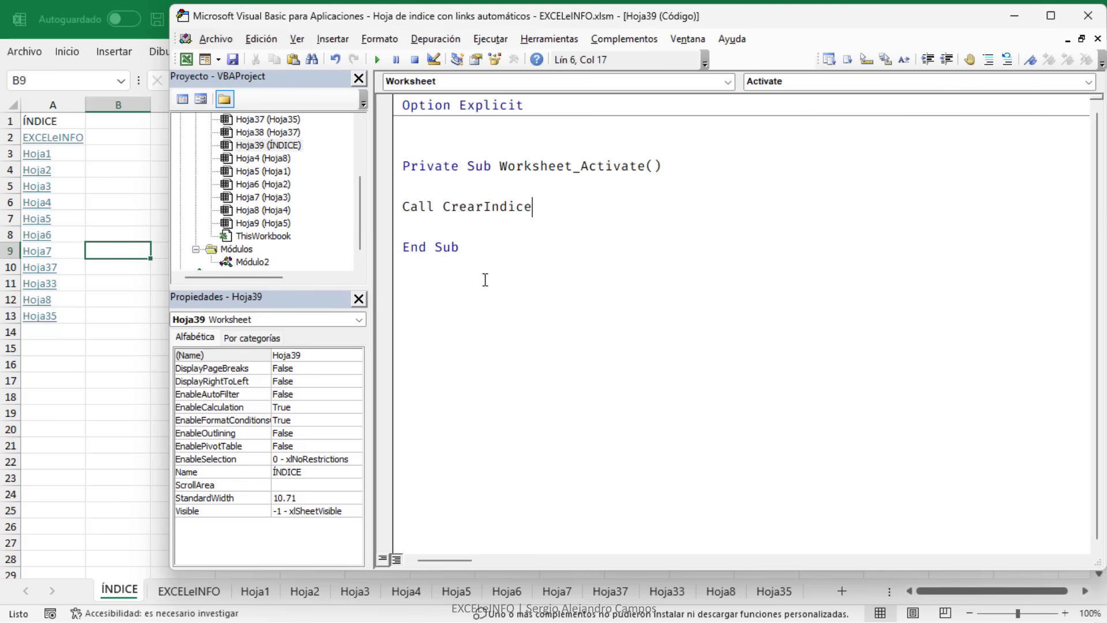
pyautogui.doubleClick(517, 206)
pyautogui.click(518, 206)
pyautogui.click(112, 475)
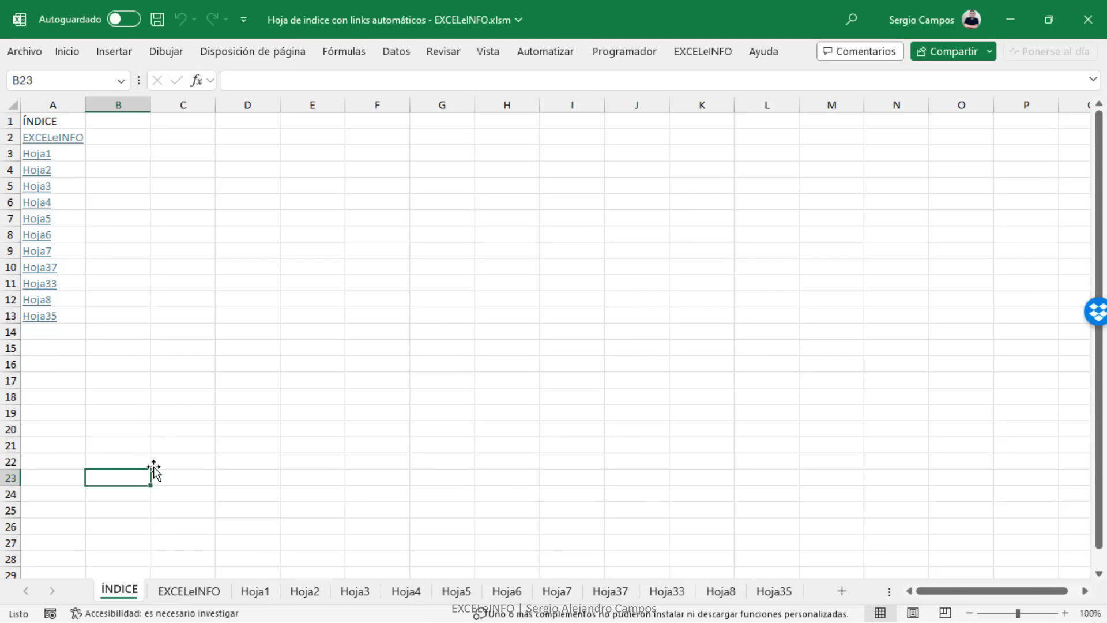
# Delete the Hoja35 and Hoja33 sheets
pyautogui.click(773, 591)
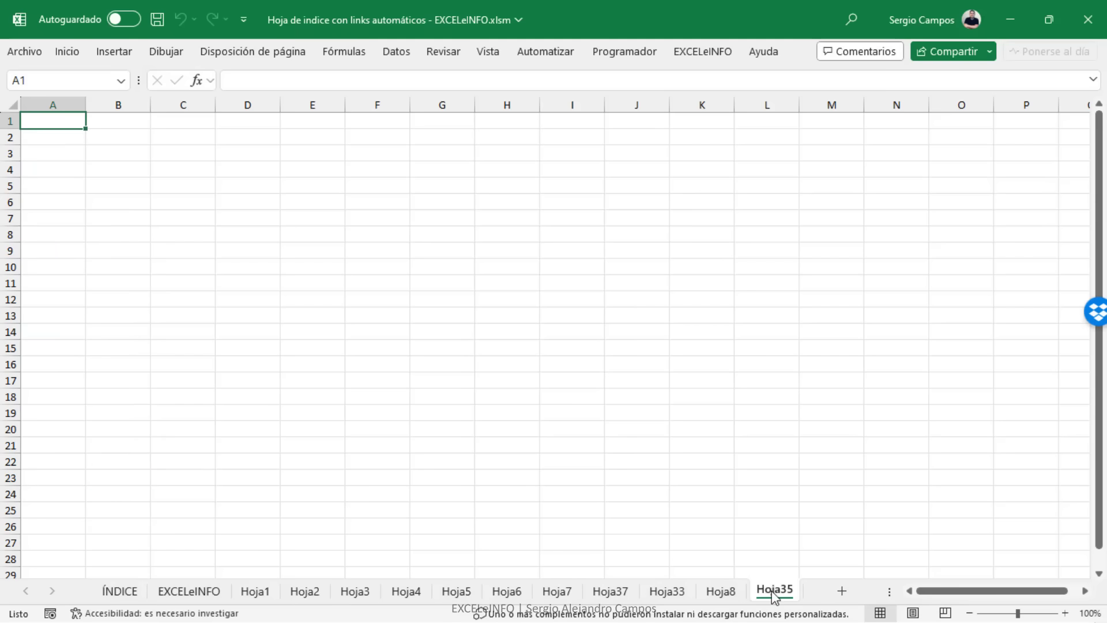
pyautogui.rightClick(773, 591)
pyautogui.click(835, 368)
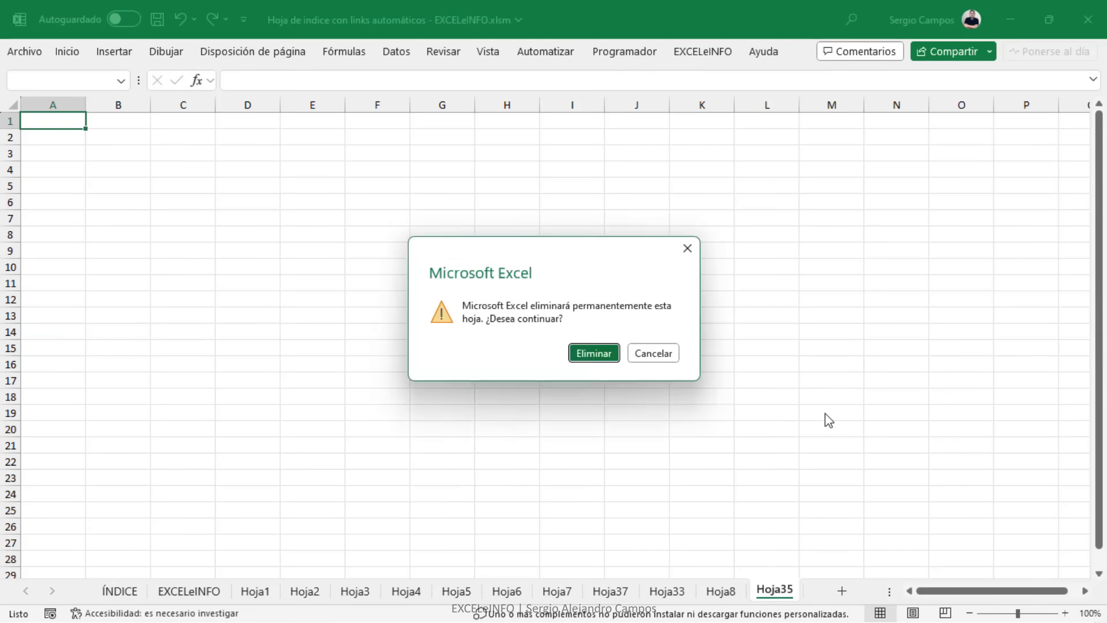
pyautogui.press('Return')
pyautogui.click(667, 591)
pyautogui.rightClick(672, 593)
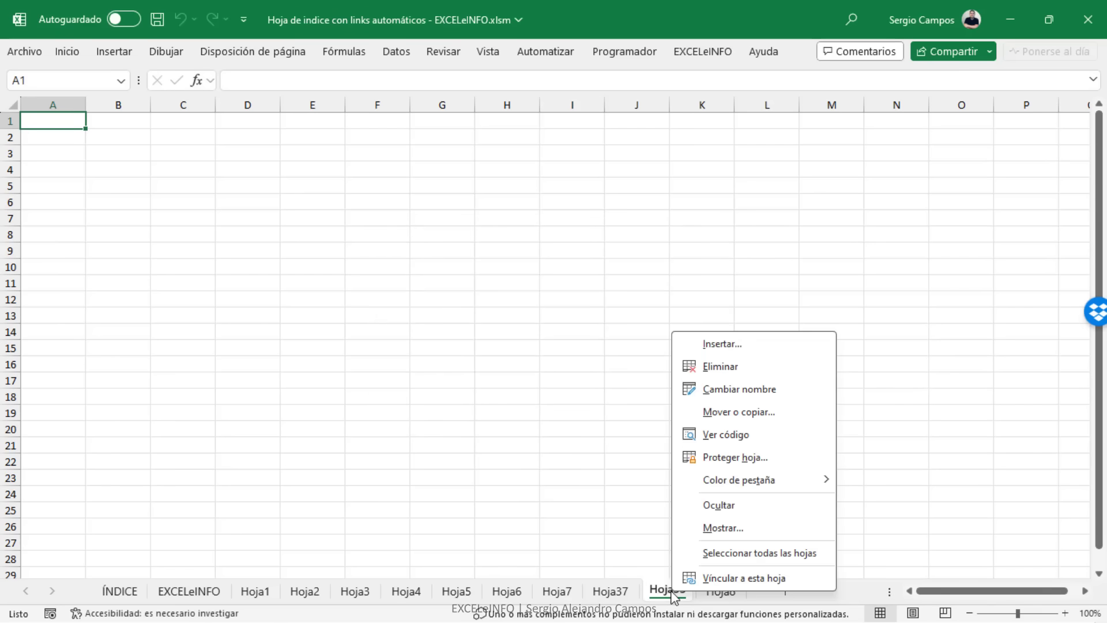
pyautogui.click(737, 372)
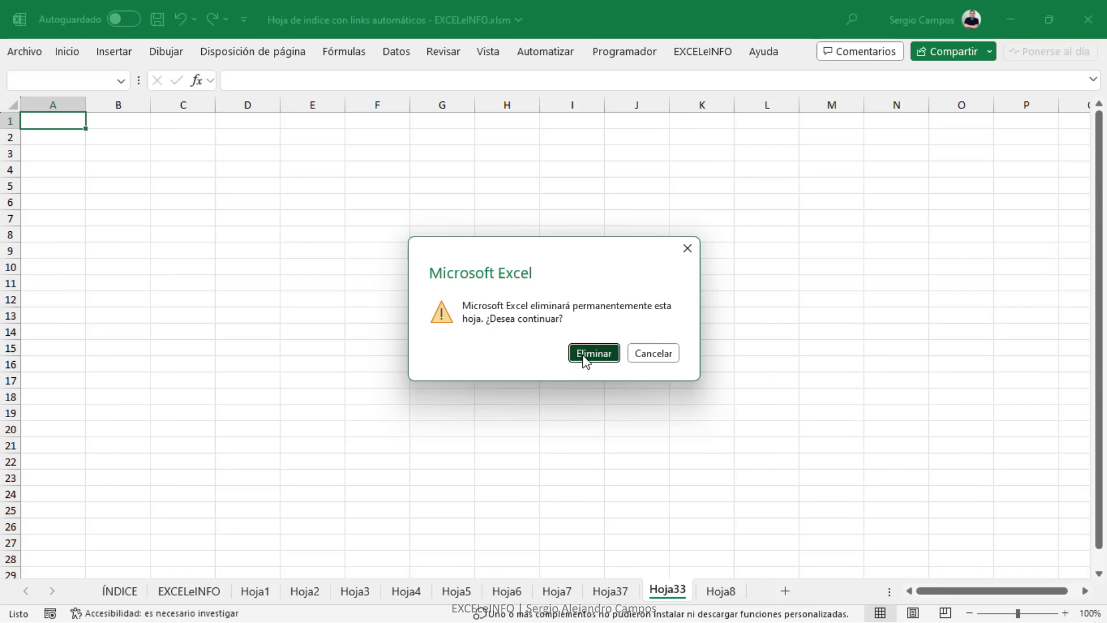
pyautogui.click(584, 359)
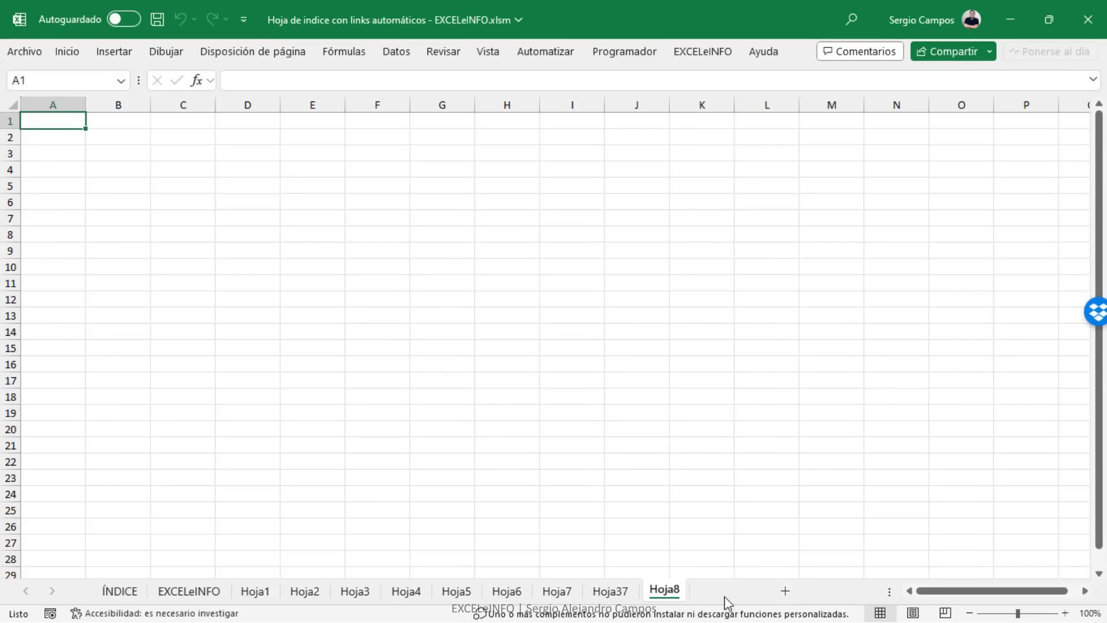
# Add a new sheet named Hoja9 and reopen ÍNDICE to see its refreshed links
pyautogui.doubleClick(728, 599)
pyautogui.press('End')
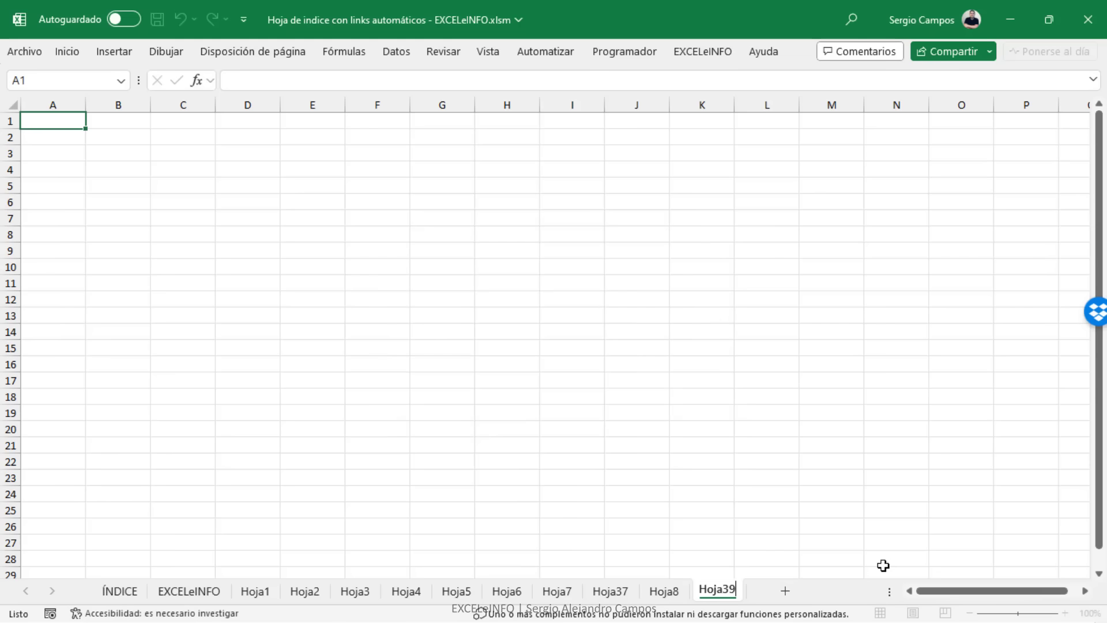
pyautogui.press('BackSpace')
pyautogui.press('BackSpace')
pyautogui.write('9')
pyautogui.press('Return')
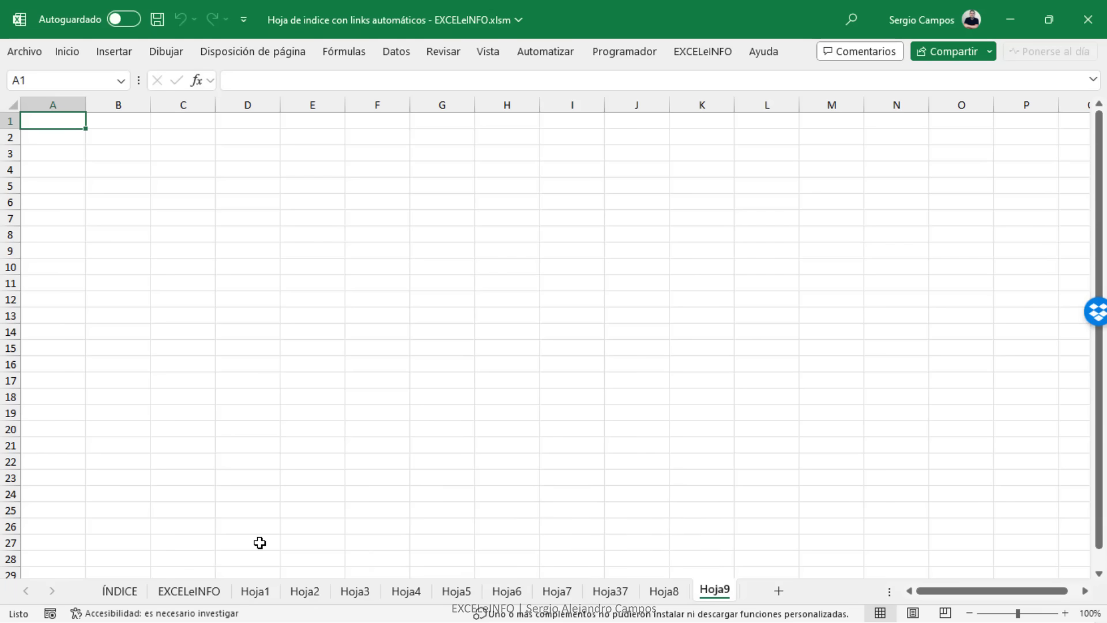
pyautogui.click(134, 593)
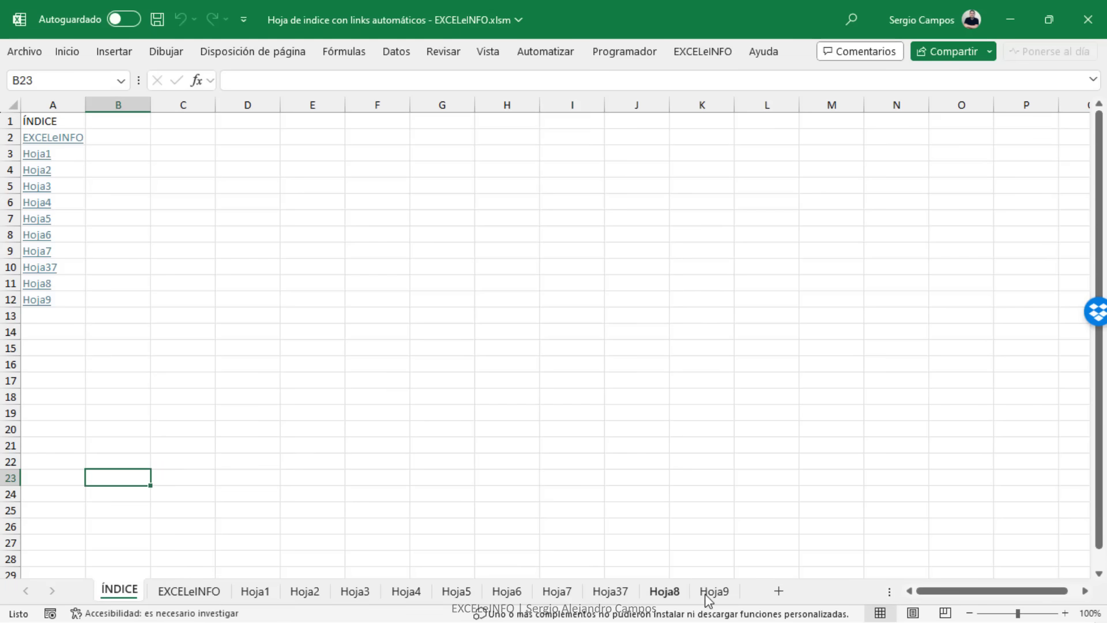
pyautogui.click(41, 303)
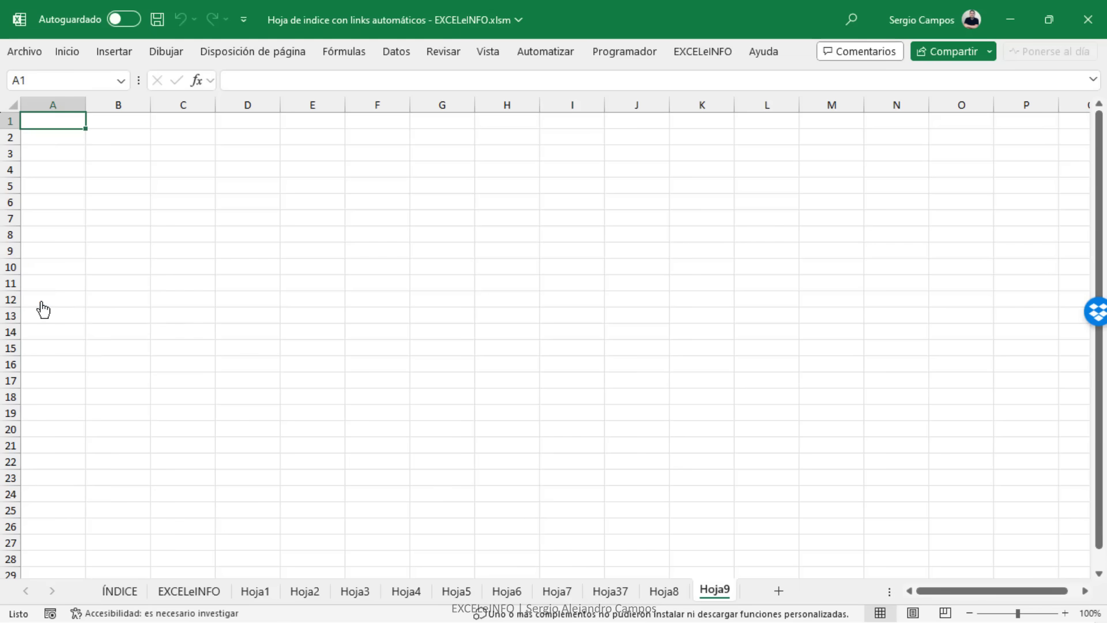
pyautogui.click(129, 594)
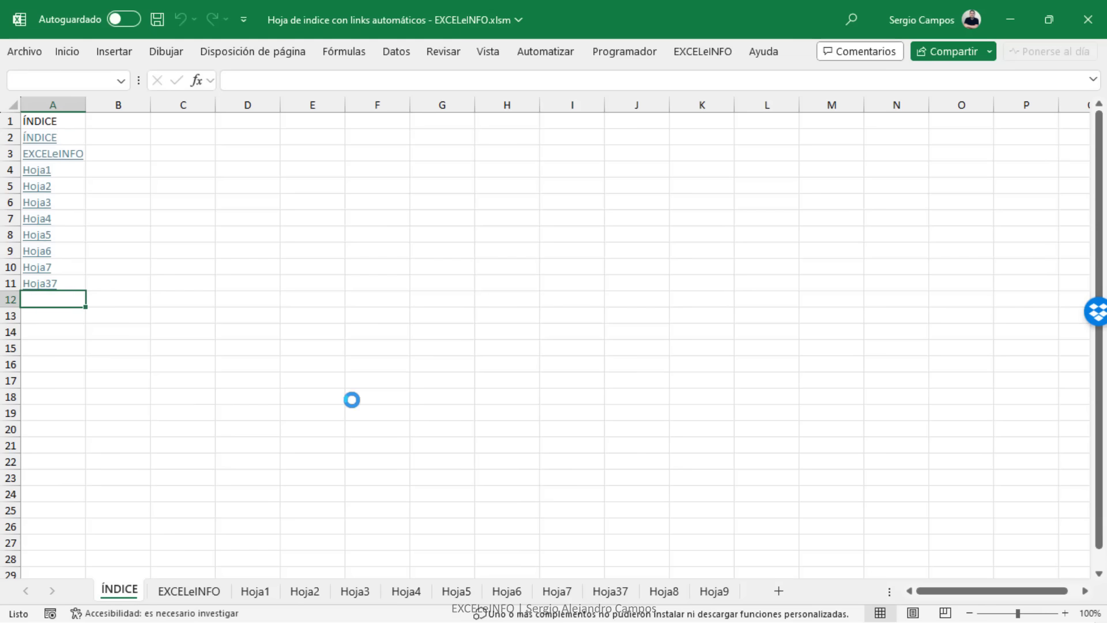
pyautogui.click(202, 593)
pyautogui.click(133, 594)
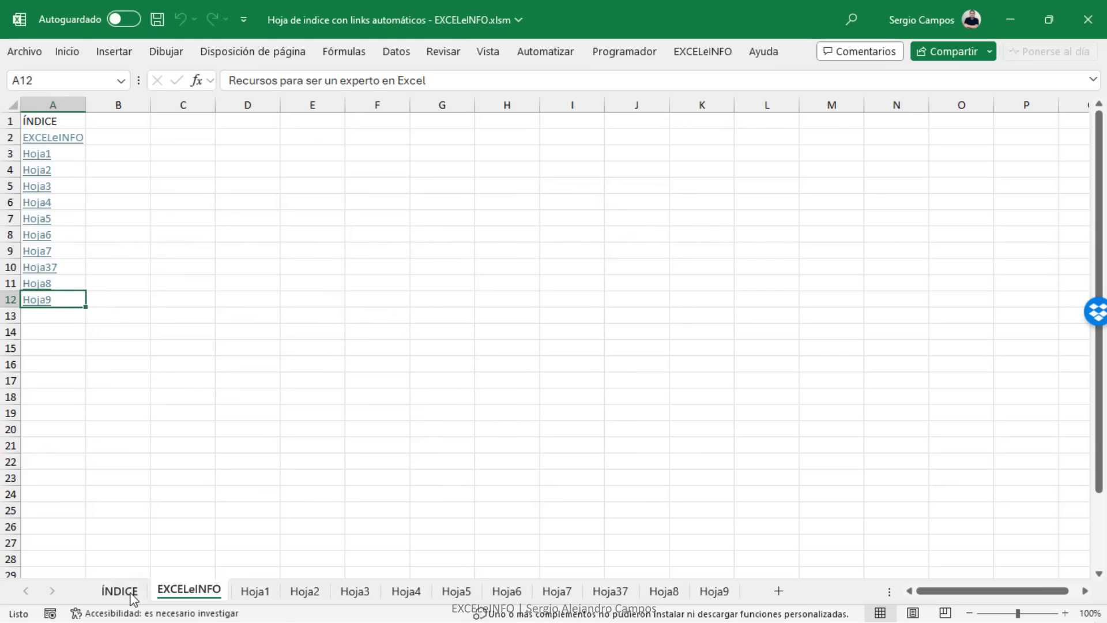